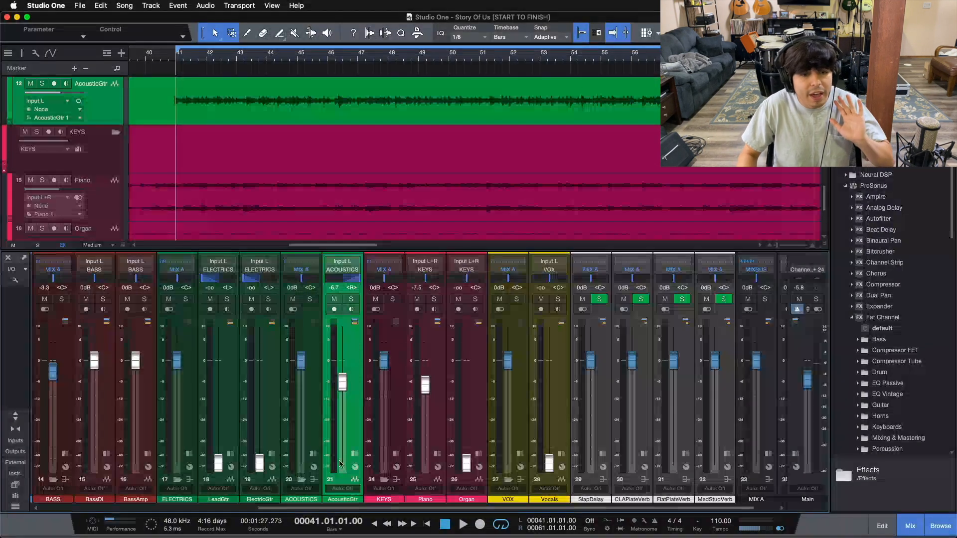
# Switch the main output to mono and play the song from bar 41 to hear the full mix.
pyautogui.click(273, 409)
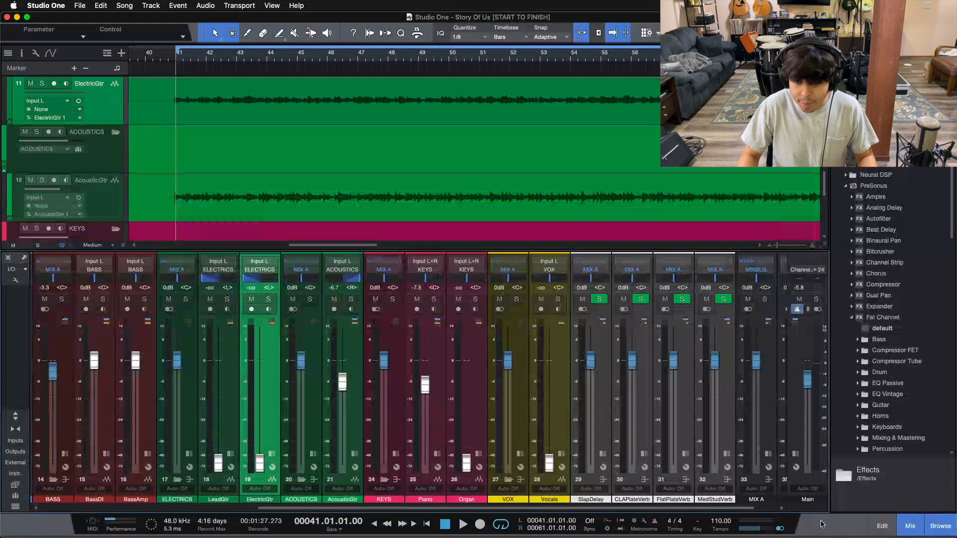
pyautogui.click(780, 531)
pyautogui.moveTo(689, 509); pyautogui.dragTo(198, 532)
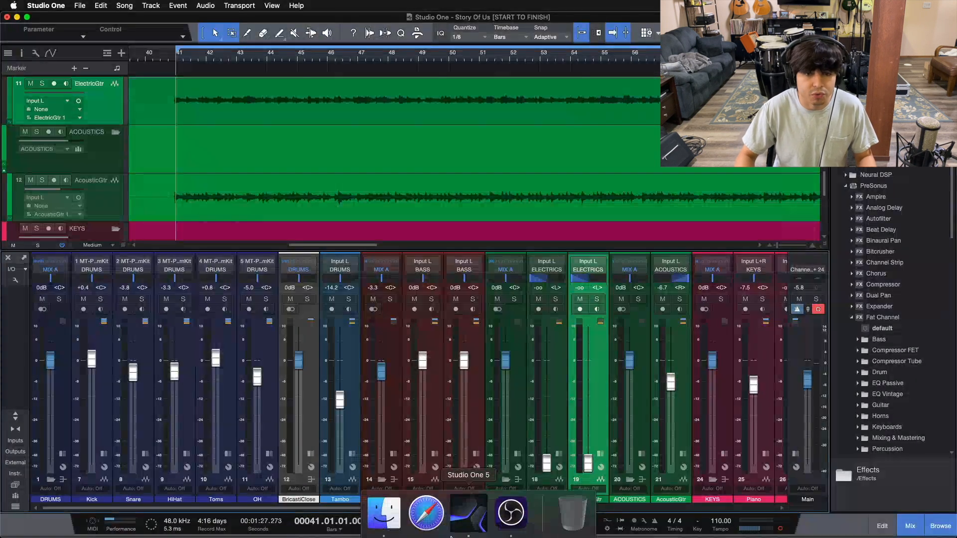
pyautogui.press('space')
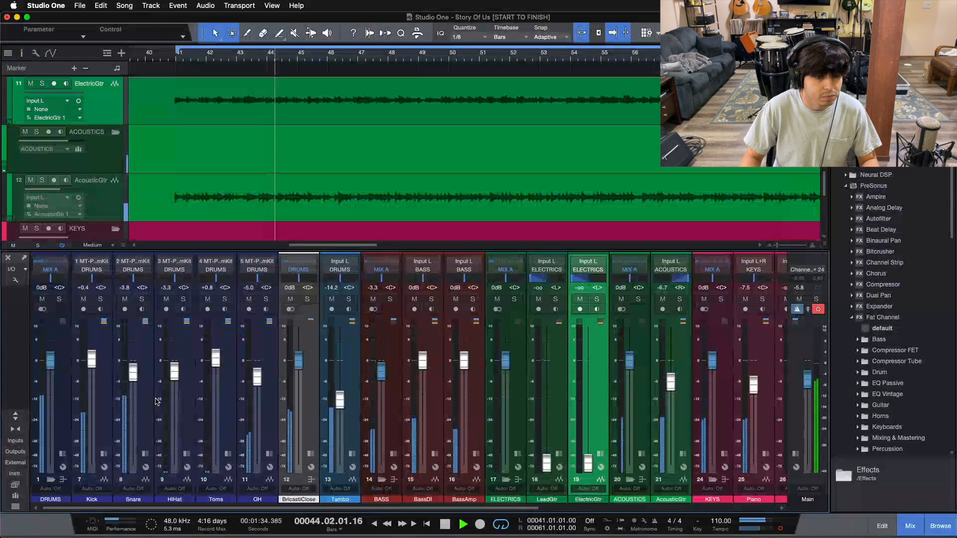
pyautogui.moveTo(306, 508); pyautogui.dragTo(459, 500)
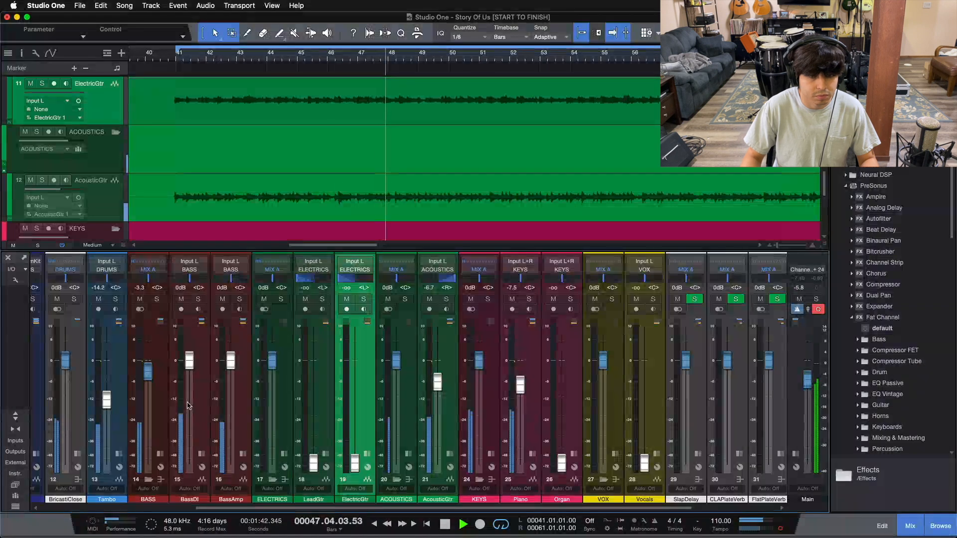
# Mute the BASS and Tambo channels, and toggle the AcousticGtr mute to judge it in the mix.
pyautogui.click(140, 299)
pyautogui.click(98, 299)
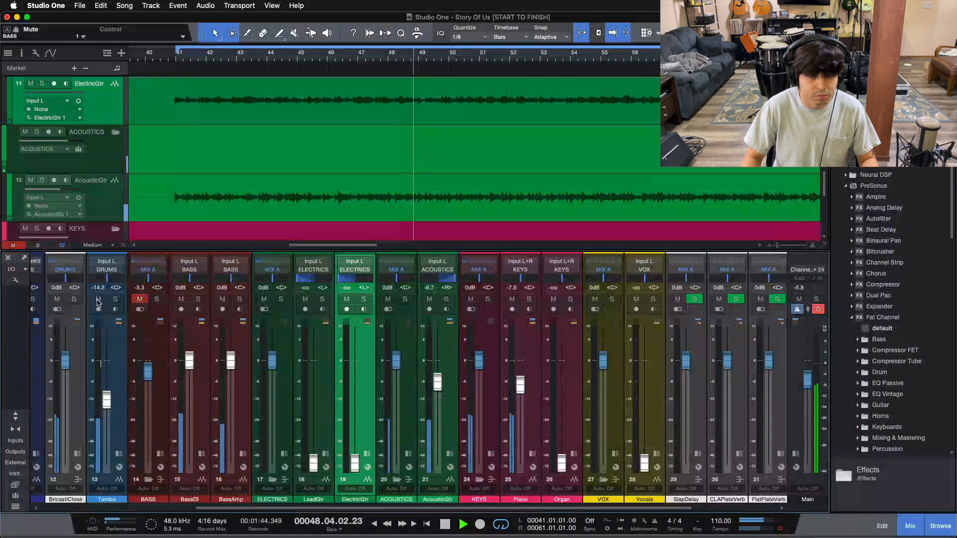
pyautogui.click(430, 299)
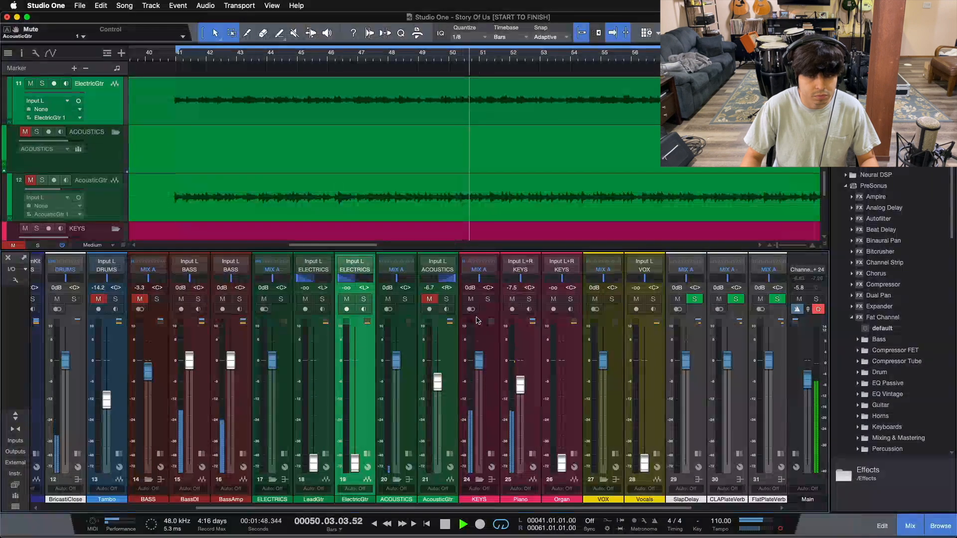
pyautogui.click(429, 299)
# Solo AcousticGtr, Piano and KEYS, and set the AcousticGtr volume to -7.1 dB.
pyautogui.moveTo(438, 381); pyautogui.dragTo(438, 383)
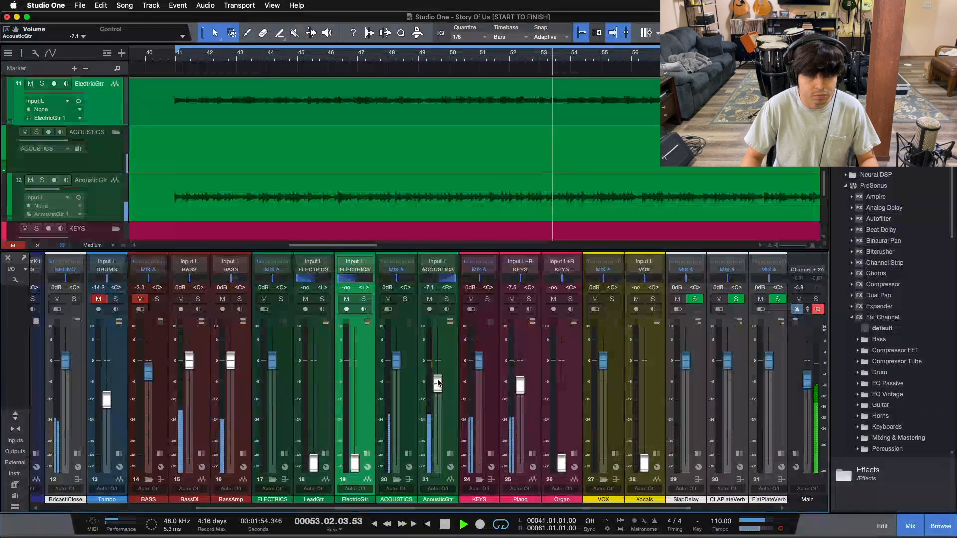
pyautogui.moveTo(439, 383); pyautogui.dragTo(438, 381)
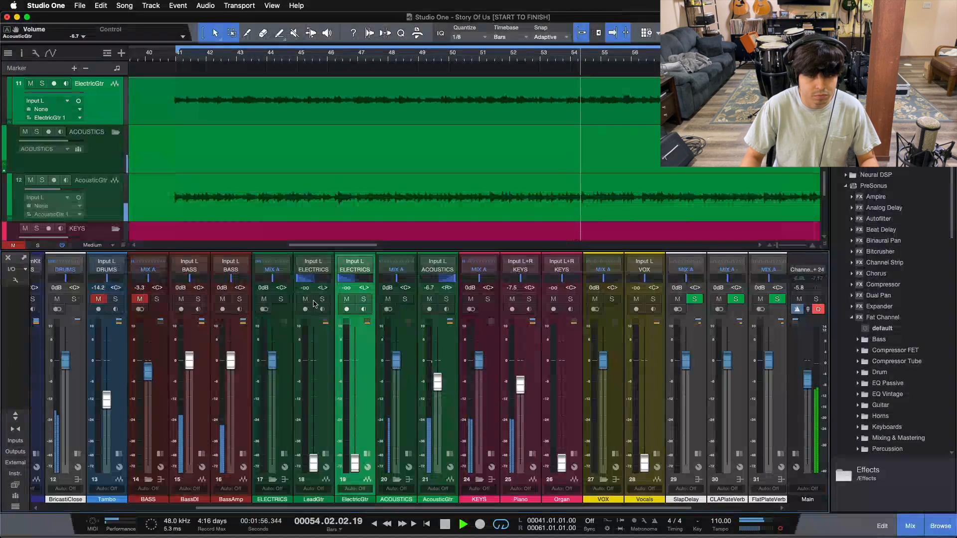
pyautogui.click(447, 299)
pyautogui.click(529, 299)
pyautogui.click(487, 299)
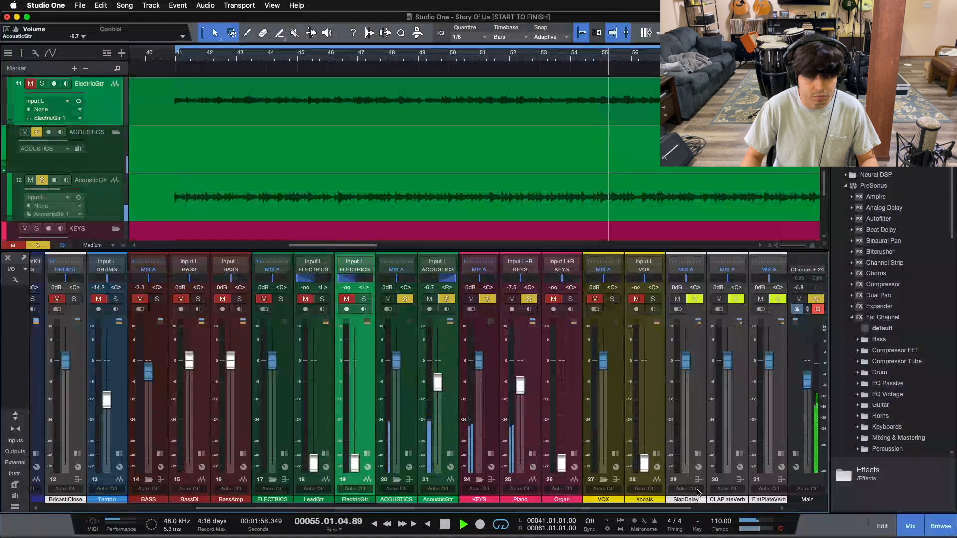
pyautogui.moveTo(440, 389); pyautogui.dragTo(438, 386)
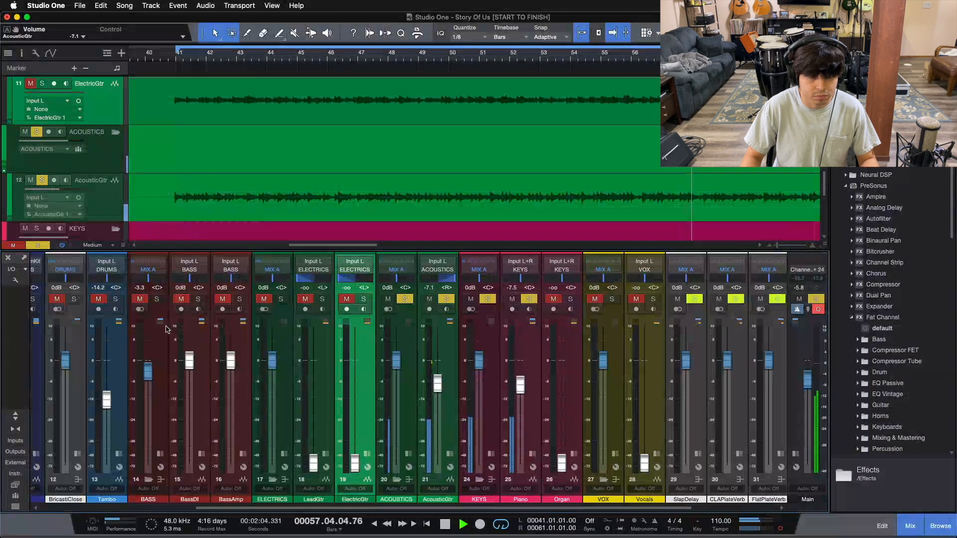
# Check the blend with BASS soloed too, clear all solos, and unmute the Tambo and BASS channels.
pyautogui.click(156, 298)
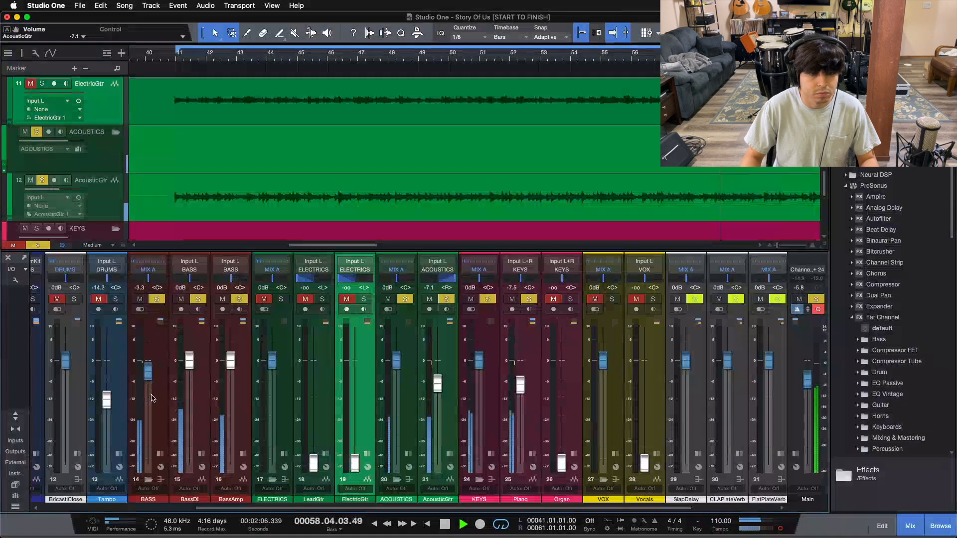
pyautogui.hotkey('shift', 's')
pyautogui.click(98, 300)
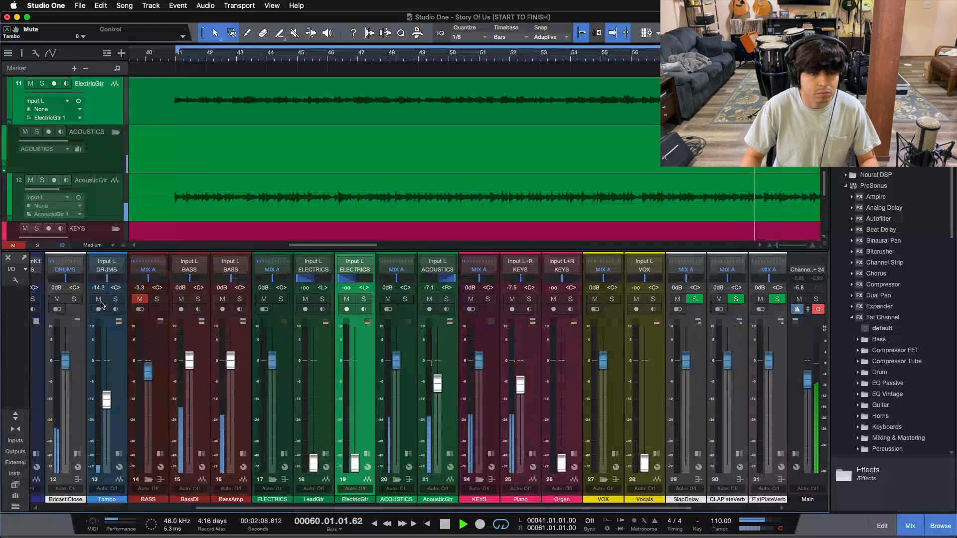
pyautogui.click(139, 299)
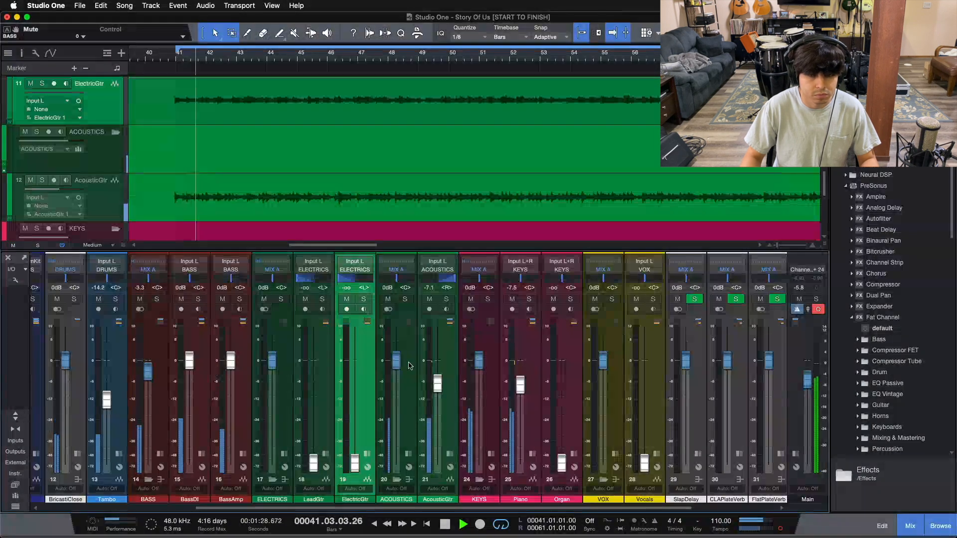
# Bring the ElectricGtr volume up to 0 dB and lower it gradually to -5.4 dB.
pyautogui.keyDown('super'); pyautogui.click(355, 463); pyautogui.keyUp('super')
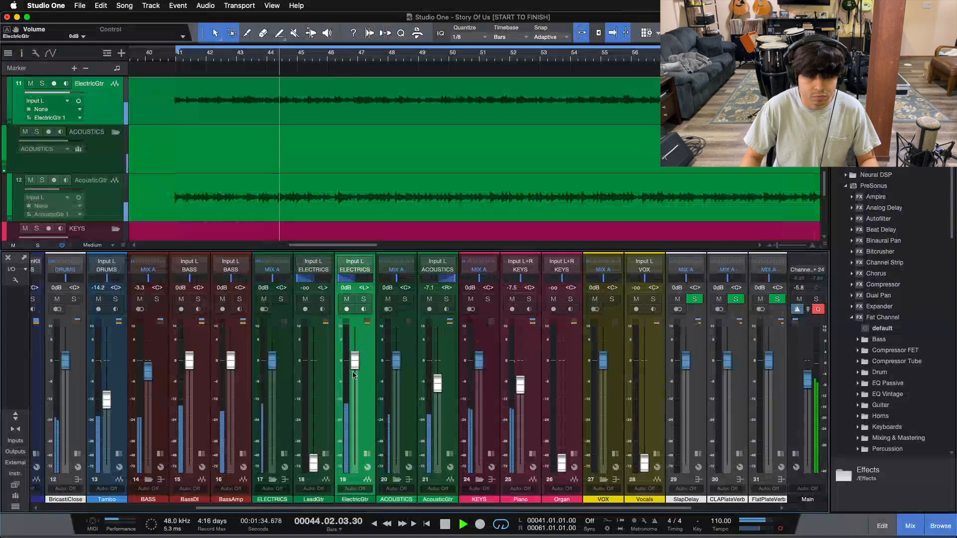
pyautogui.moveTo(356, 364); pyautogui.dragTo(356, 365)
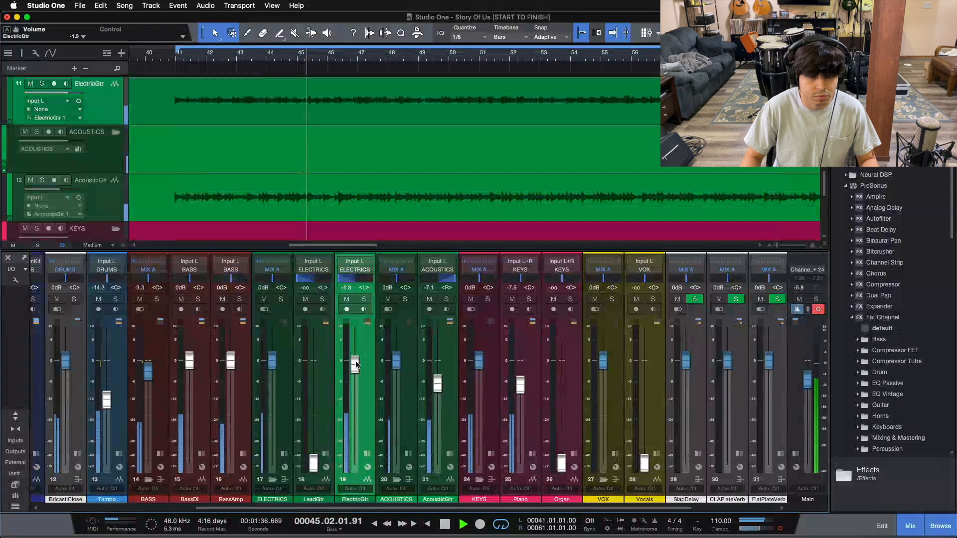
pyautogui.moveTo(356, 364); pyautogui.dragTo(357, 366)
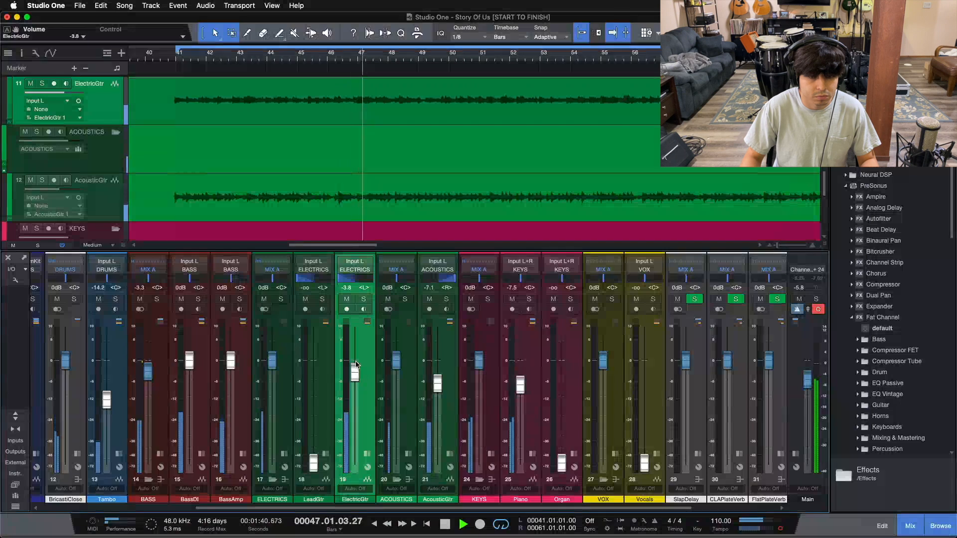
pyautogui.moveTo(356, 364); pyautogui.dragTo(356, 364)
# Solo the ElectricGtr channel, show its inserts, and stop playback.
pyautogui.scroll(2, 491, 121)
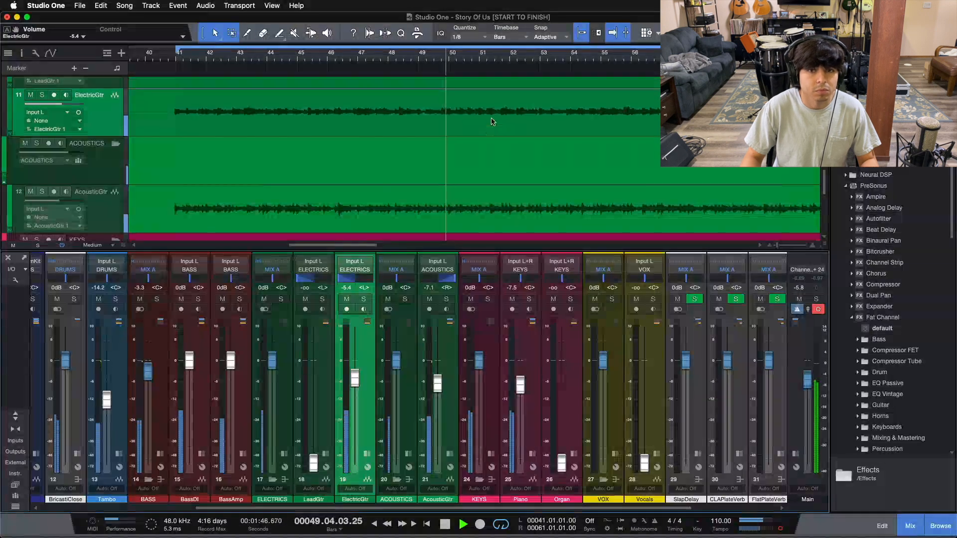
pyautogui.scroll(-3, 492, 121)
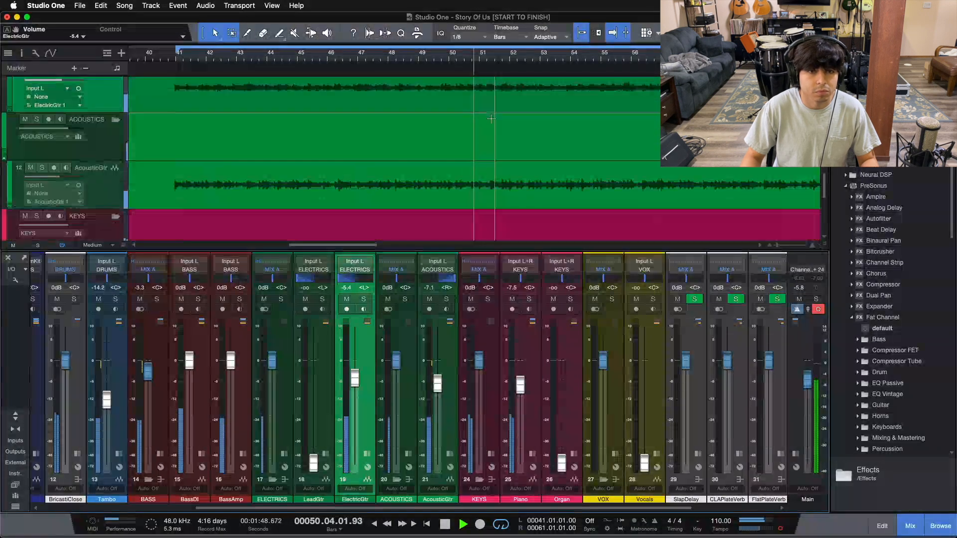
pyautogui.moveTo(457, 59)
pyautogui.mouseDown()
pyautogui.moveTo(391, 39)
pyautogui.moveTo(404, 53)
pyautogui.moveTo(464, 58)
pyautogui.moveTo(448, 58)
pyautogui.mouseUp()
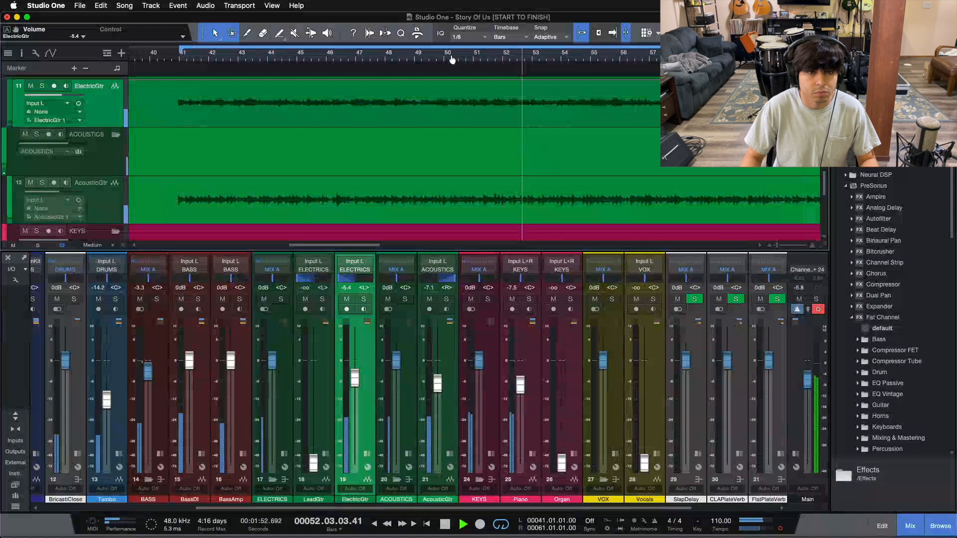
pyautogui.press('s')
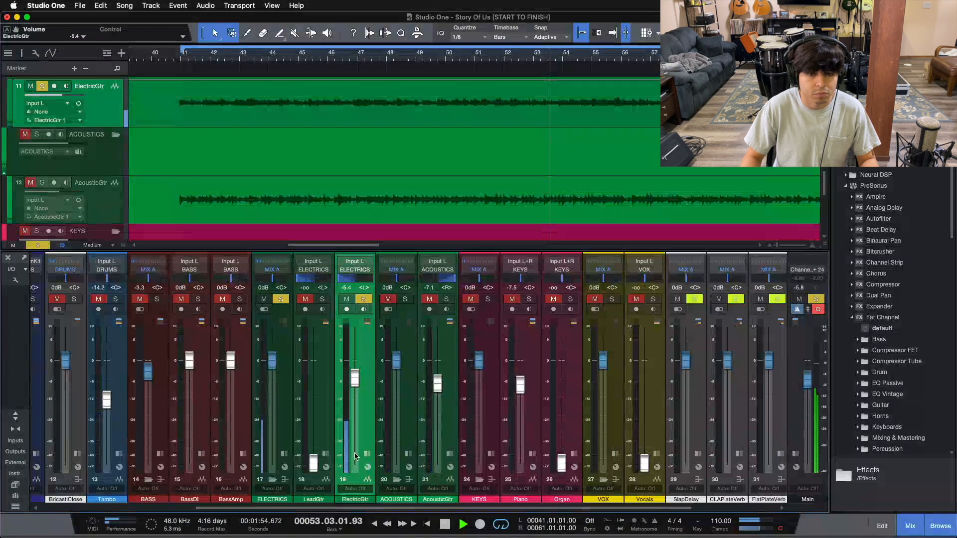
pyautogui.click(367, 454)
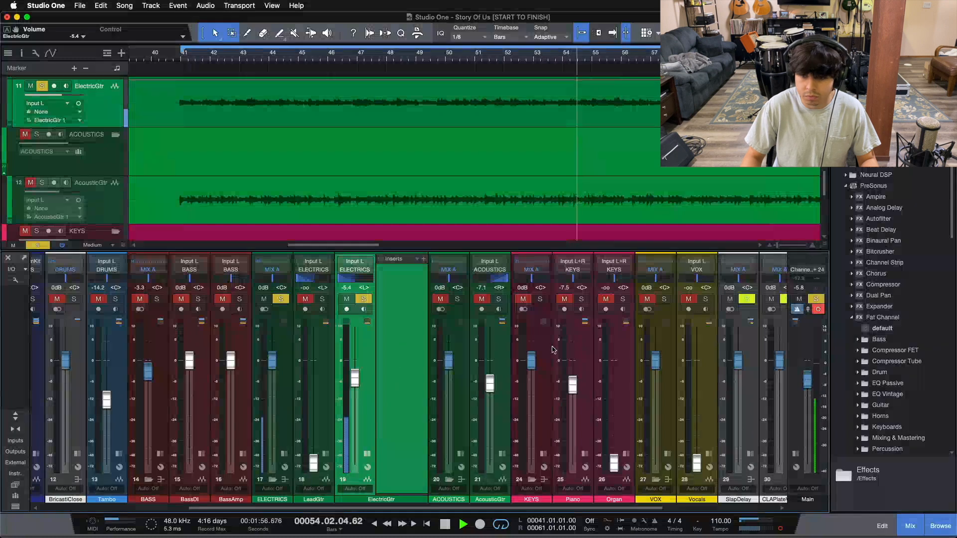
pyautogui.scroll(-5, 893, 319)
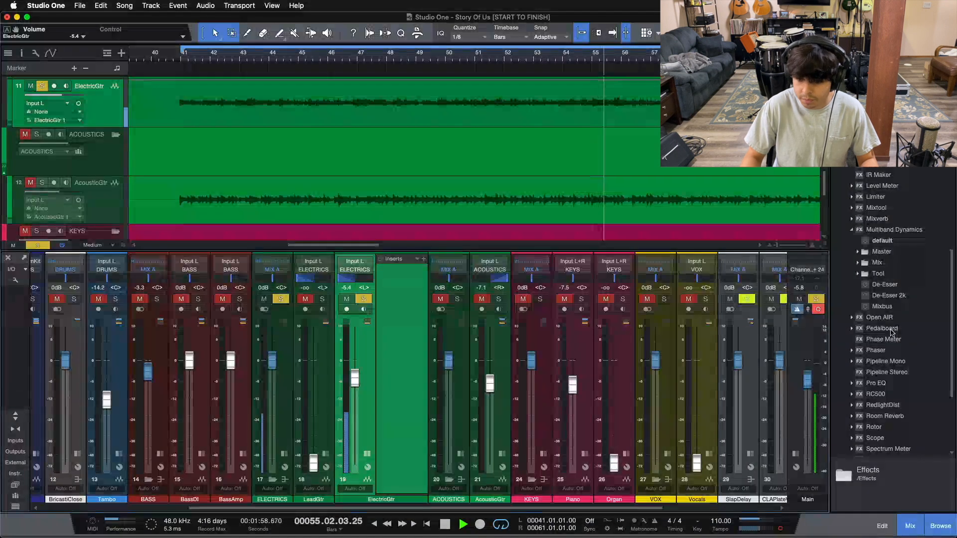
pyautogui.press('space')
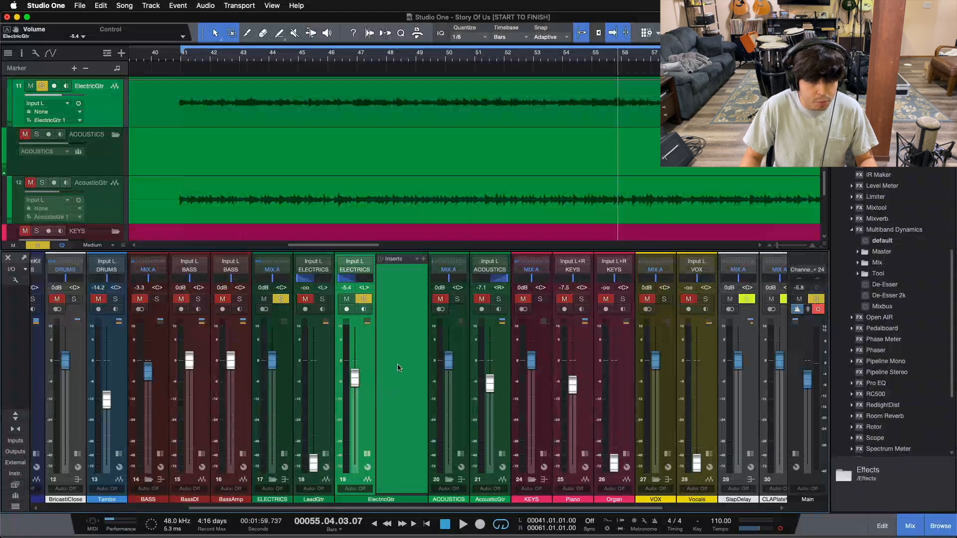
pyautogui.click(592, 374)
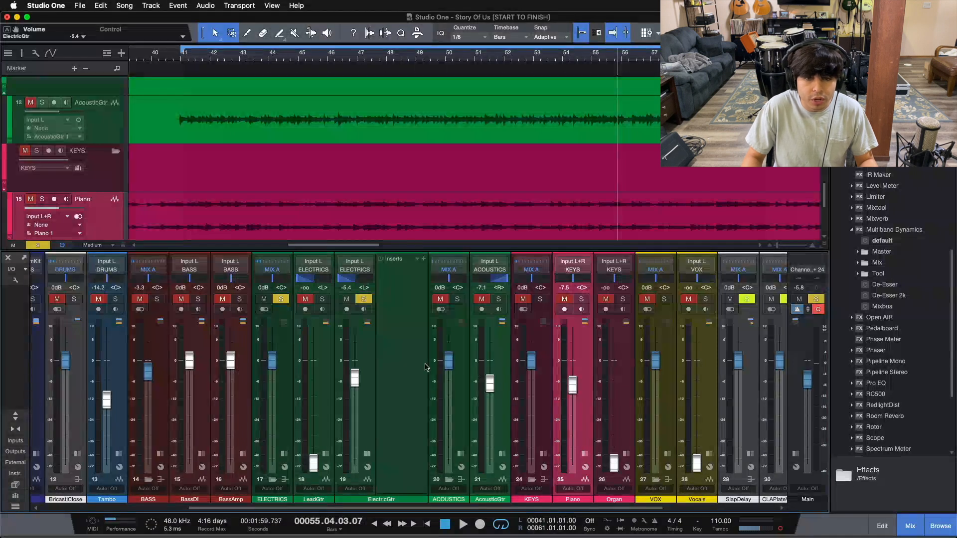
pyautogui.click(498, 427)
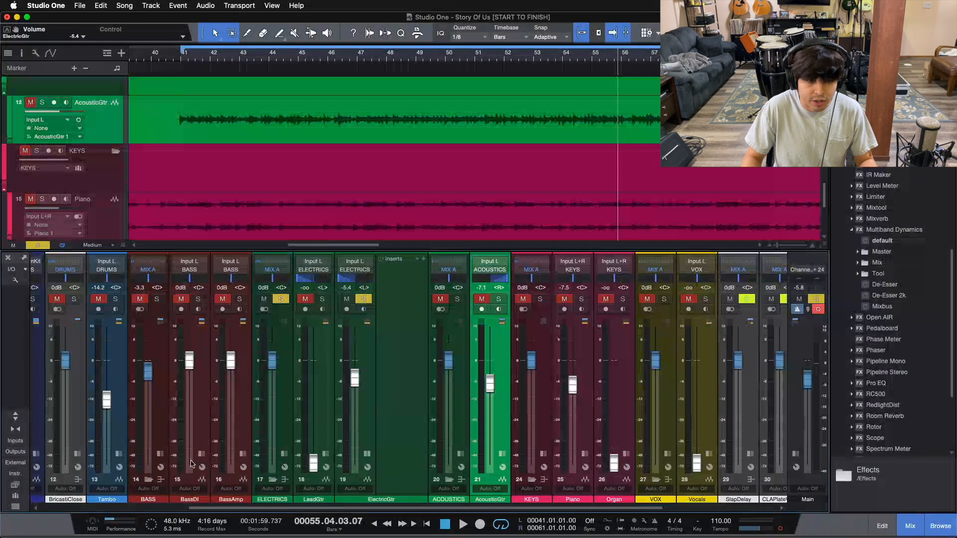
pyautogui.moveTo(356, 509); pyautogui.dragTo(209, 510)
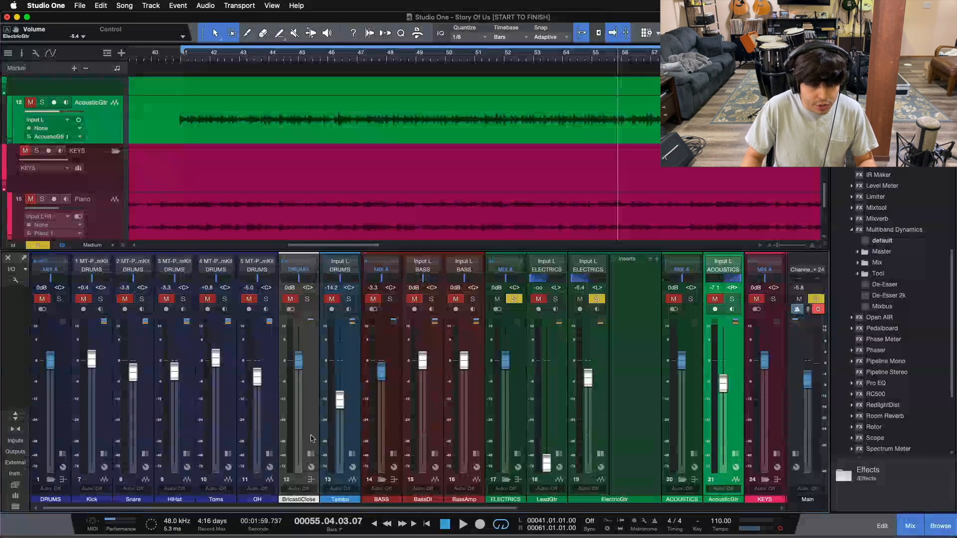
pyautogui.click(308, 398)
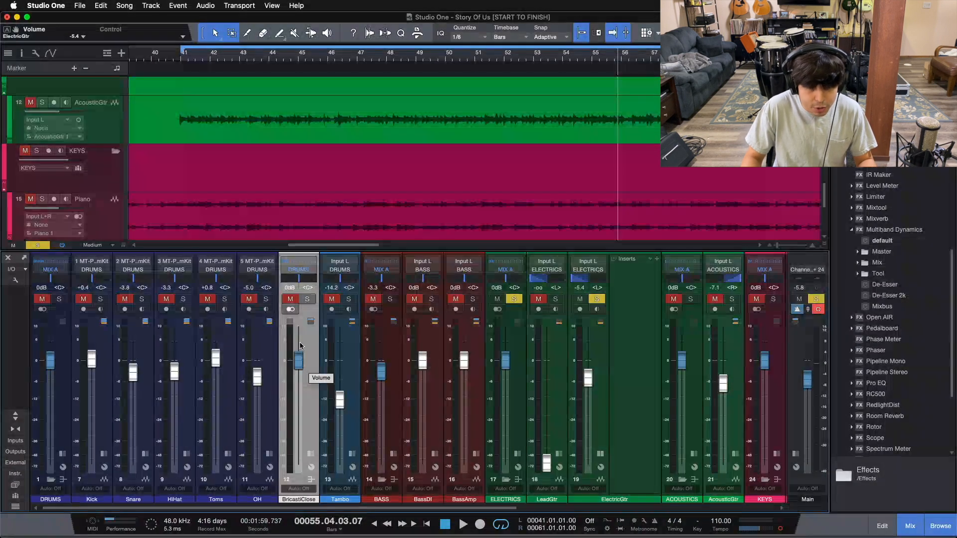
pyautogui.moveTo(319, 508); pyautogui.dragTo(520, 495)
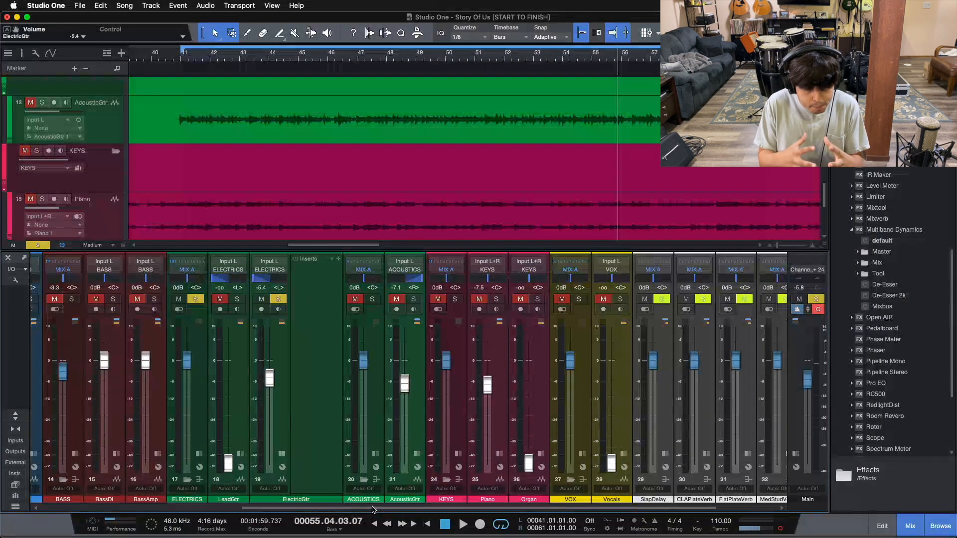
pyautogui.moveTo(373, 509); pyautogui.dragTo(324, 507)
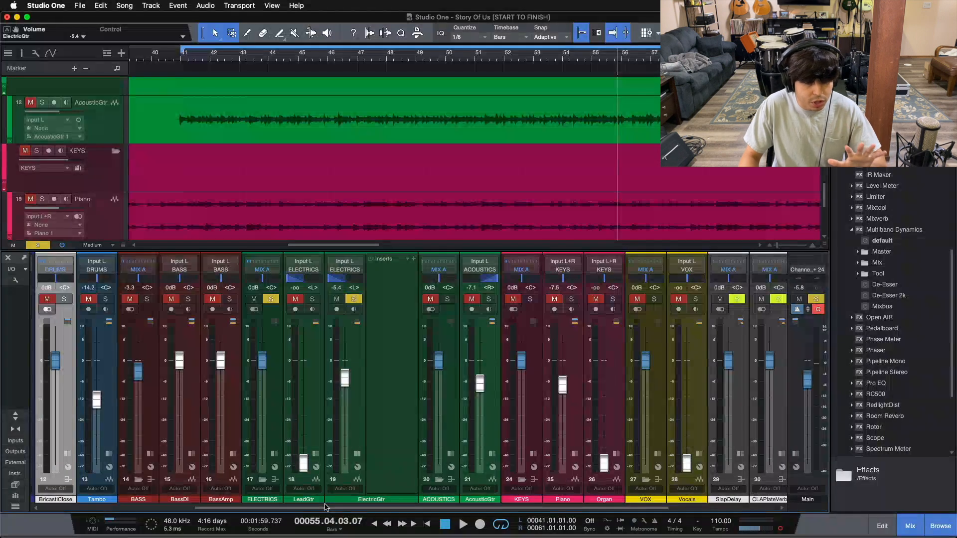
pyautogui.moveTo(325, 507); pyautogui.dragTo(296, 505)
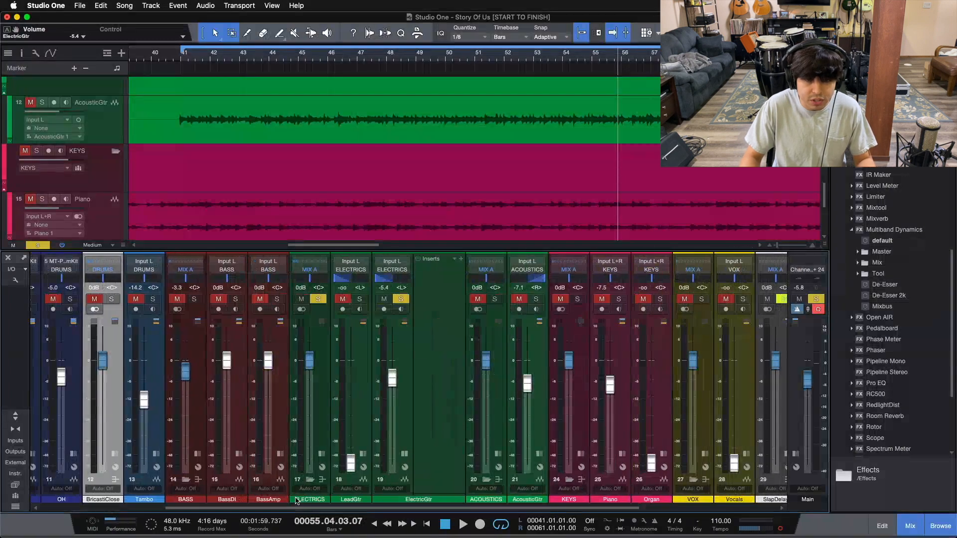
# Insert Pro EQ with default settings on the ElectricGtr channel, and reset the channel volume to 0 dB.
pyautogui.click(429, 351)
pyautogui.click(873, 383)
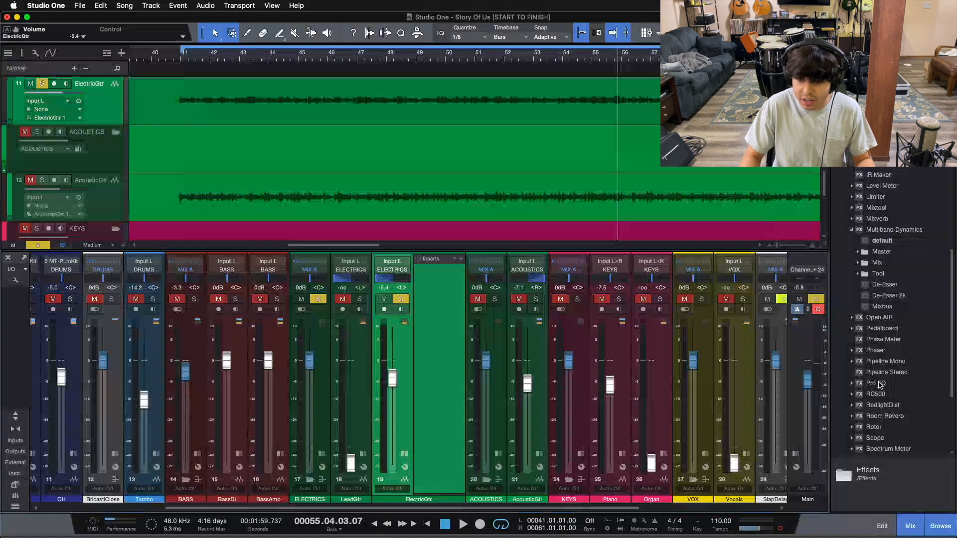
pyautogui.moveTo(432, 297); pyautogui.dragTo(439, 296)
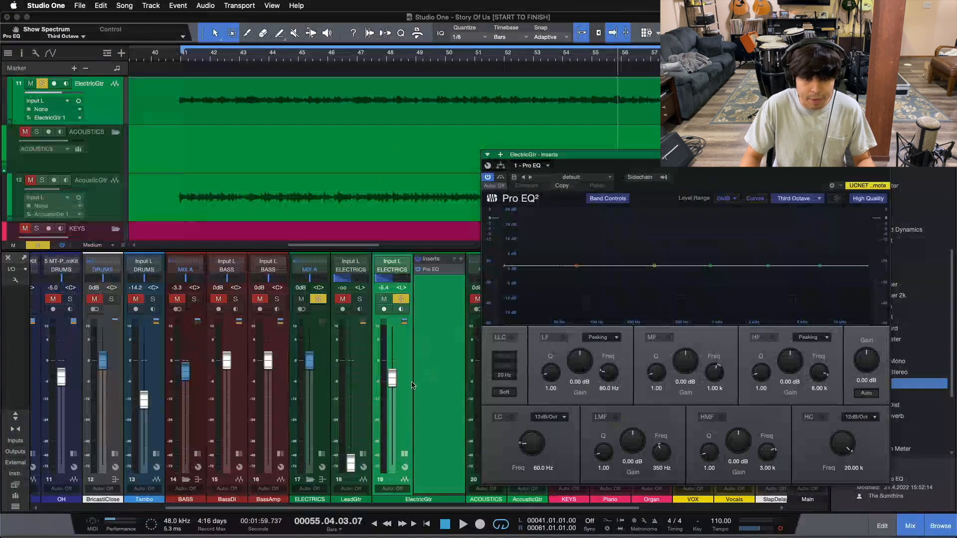
pyautogui.keyDown('alt'); pyautogui.click(390, 380); pyautogui.keyUp('alt')
pyautogui.press('space')
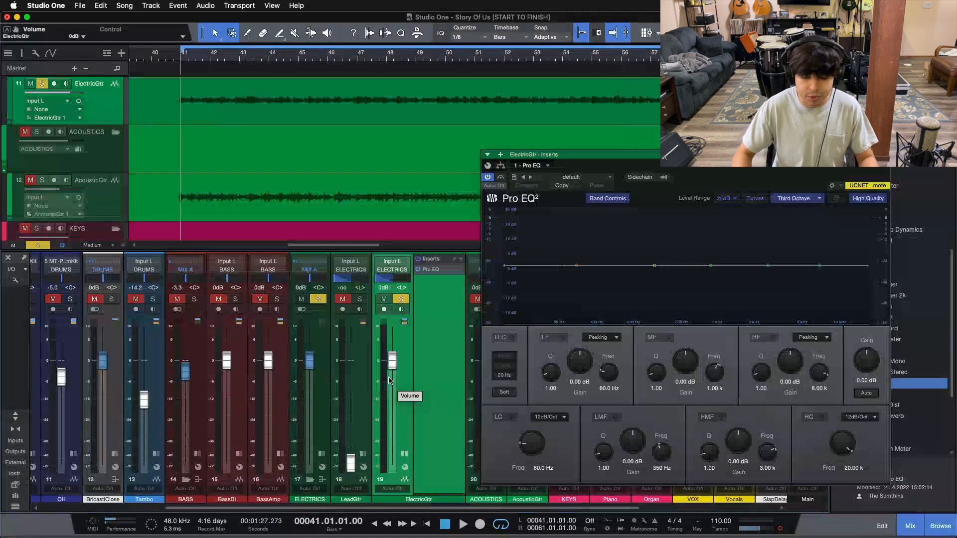
# Start playback and enable the Pro EQ low-cut filter on ElectricGtr, raising its frequency to 138 Hz.
pyautogui.moveTo(703, 178); pyautogui.dragTo(643, 191)
pyautogui.press('space')
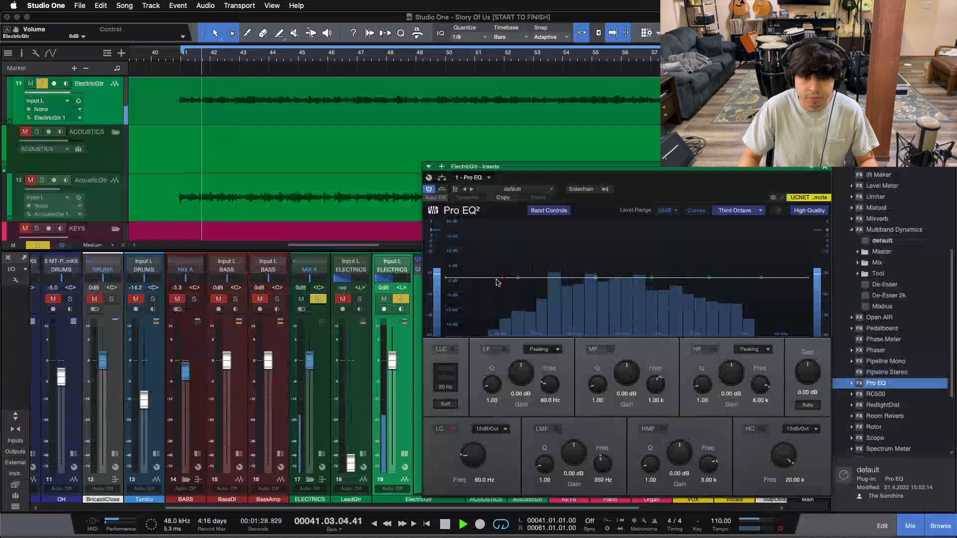
pyautogui.click(452, 429)
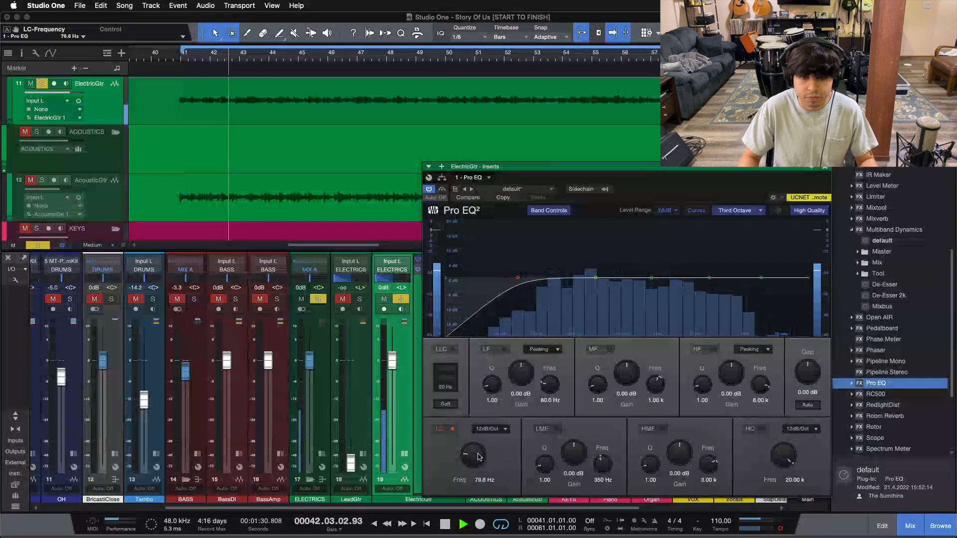
pyautogui.scroll(5, 478, 457)
pyautogui.scroll(1, 478, 456)
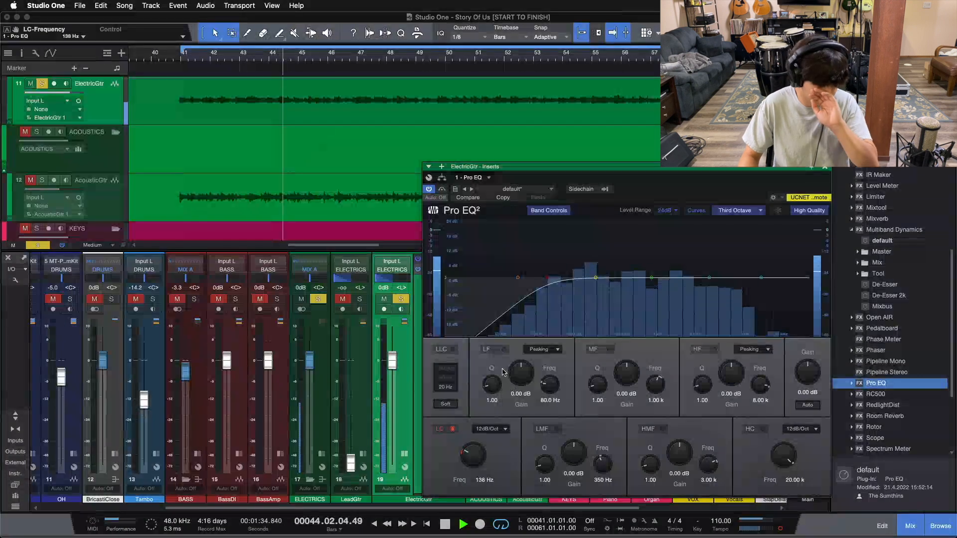
# Compare the electric guitar with the low cut switched off and back on, and stop playback.
pyautogui.click(452, 429)
pyautogui.click(451, 430)
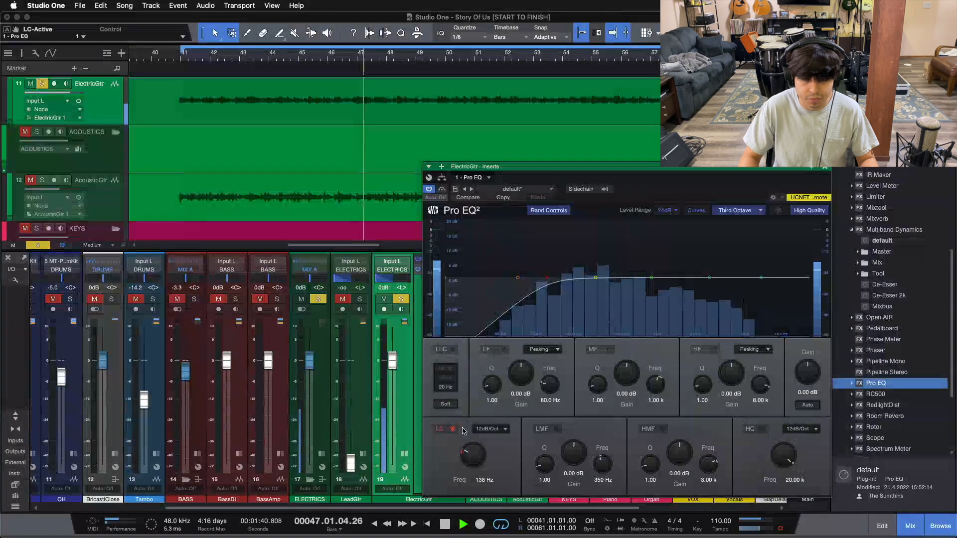
pyautogui.press('space')
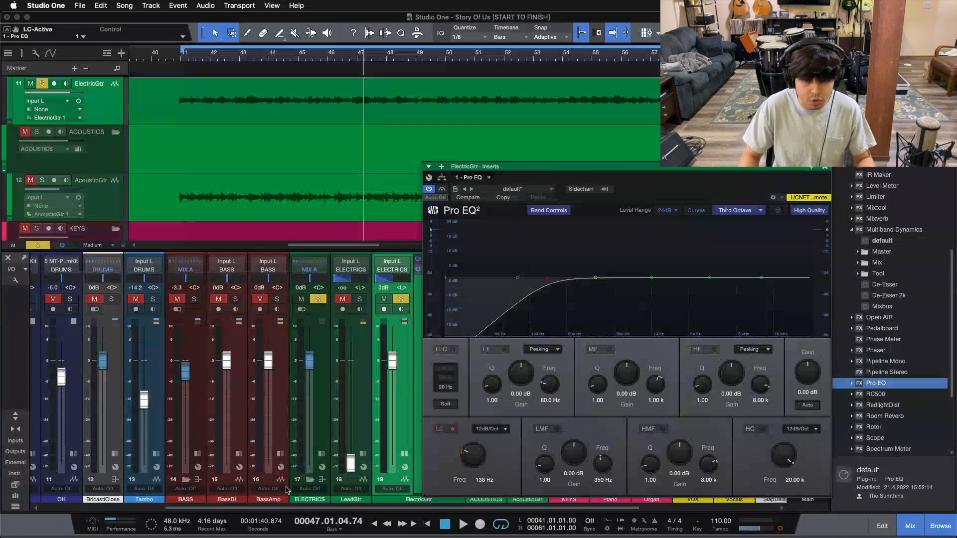
# Resume playback, cut the LMF band by 1.92 dB at 318 Hz, and close the EQ window.
pyautogui.press('space')
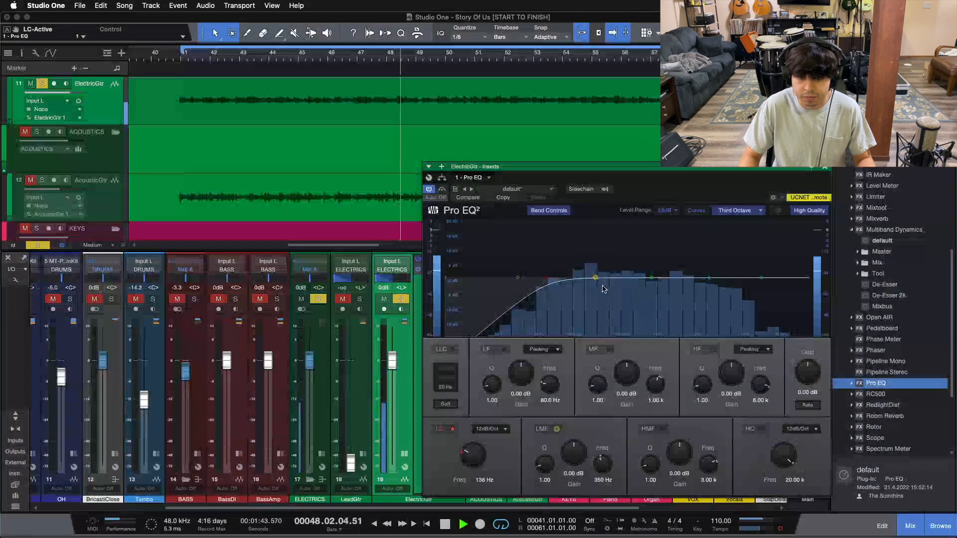
pyautogui.moveTo(698, 194); pyautogui.dragTo(541, 196)
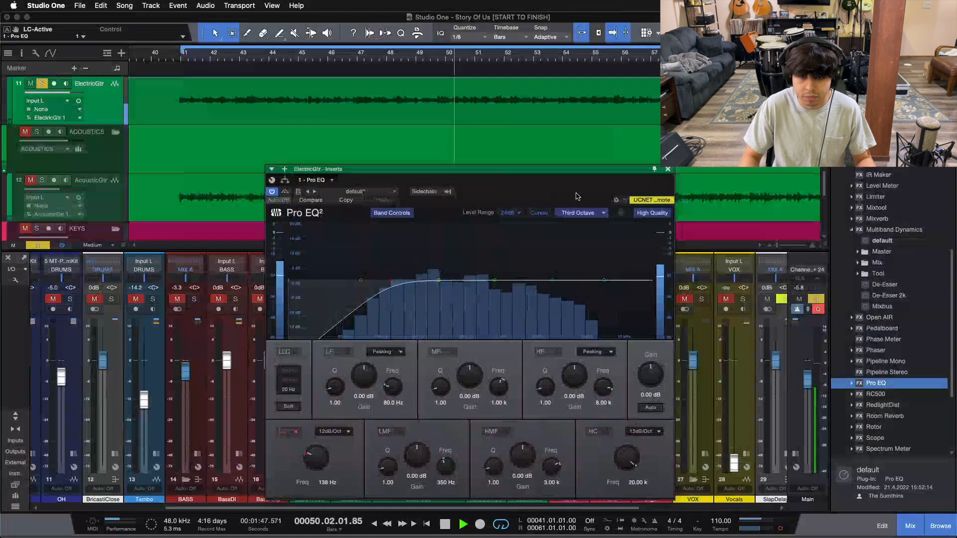
pyautogui.moveTo(436, 283); pyautogui.dragTo(435, 244)
pyautogui.moveTo(424, 452); pyautogui.dragTo(424, 453)
pyautogui.scroll(-1, 423, 453)
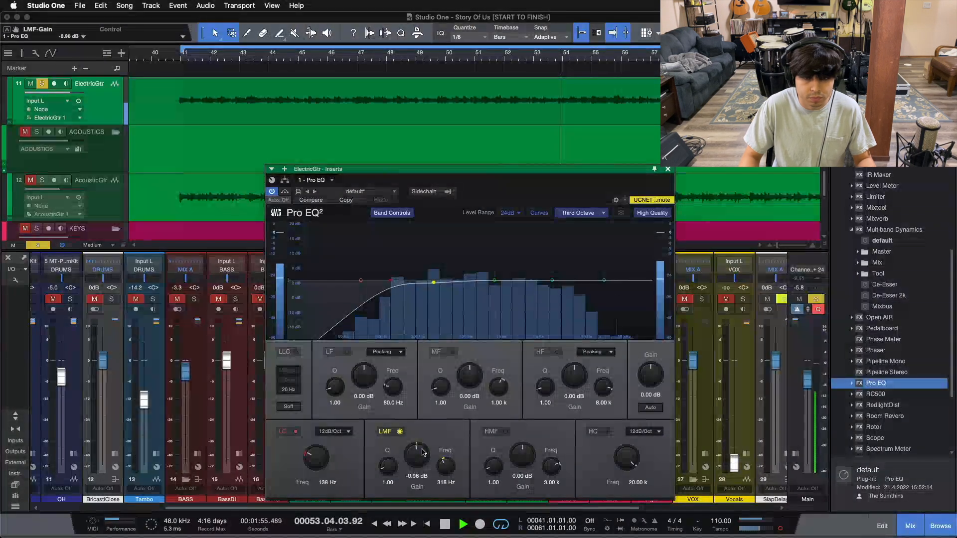
pyautogui.scroll(-1, 423, 452)
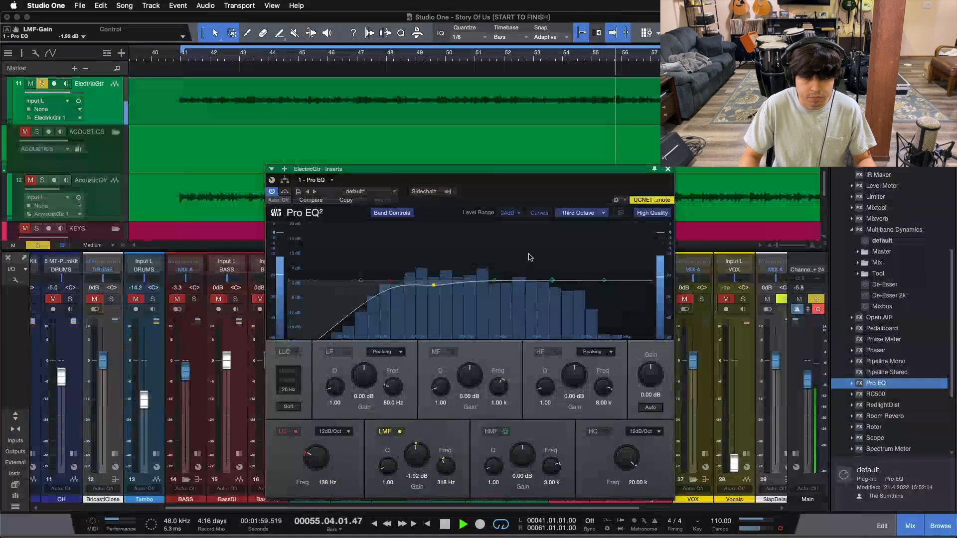
pyautogui.click(668, 171)
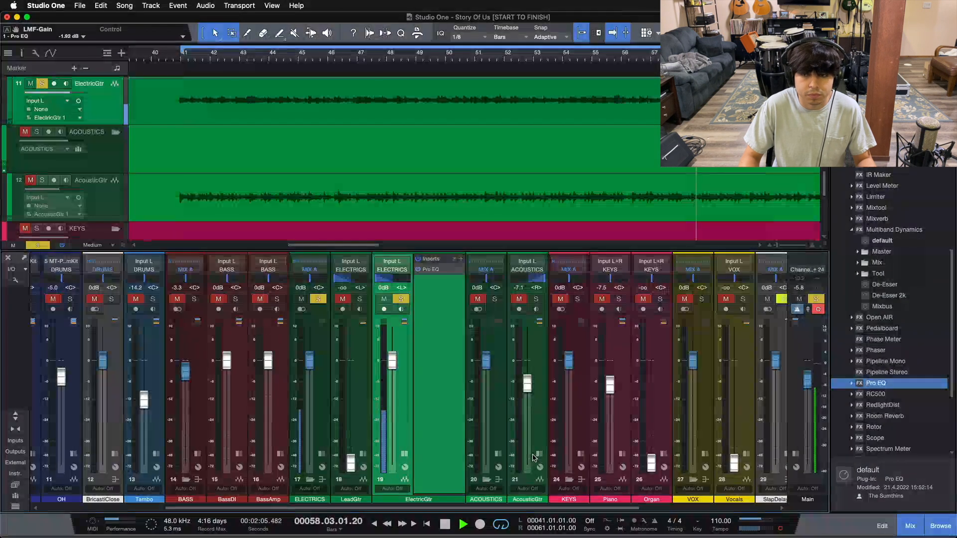
# Insert Fat Channel with default settings on the ElectricGtr channel, choose the Comp 160 compressor model, and stop playback.
pyautogui.scroll(6, 887, 306)
pyautogui.scroll(7, 887, 307)
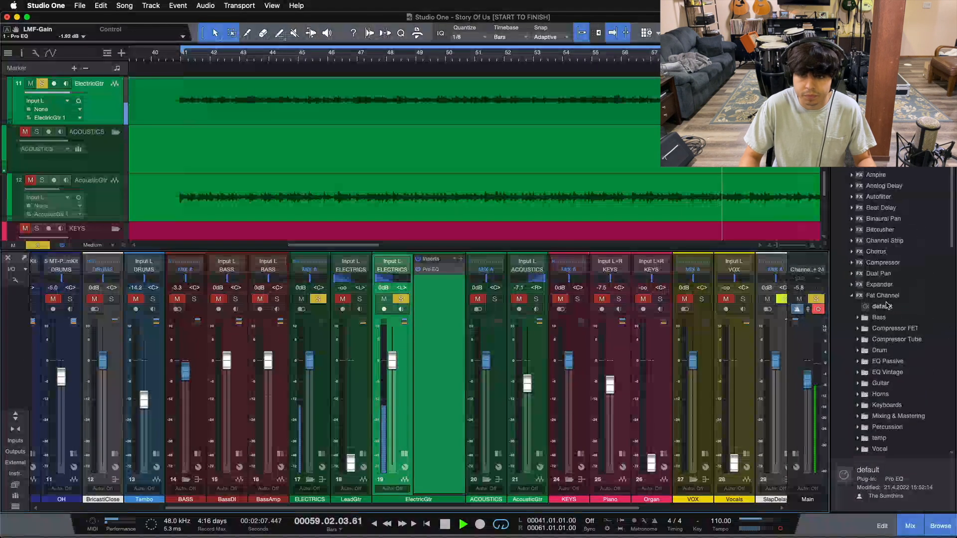
pyautogui.moveTo(883, 317); pyautogui.dragTo(441, 294)
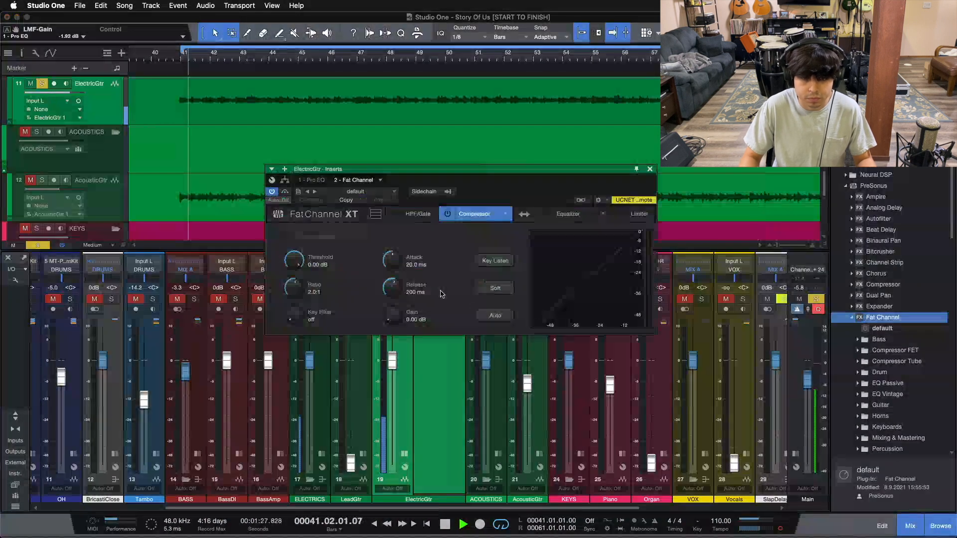
pyautogui.click(505, 213)
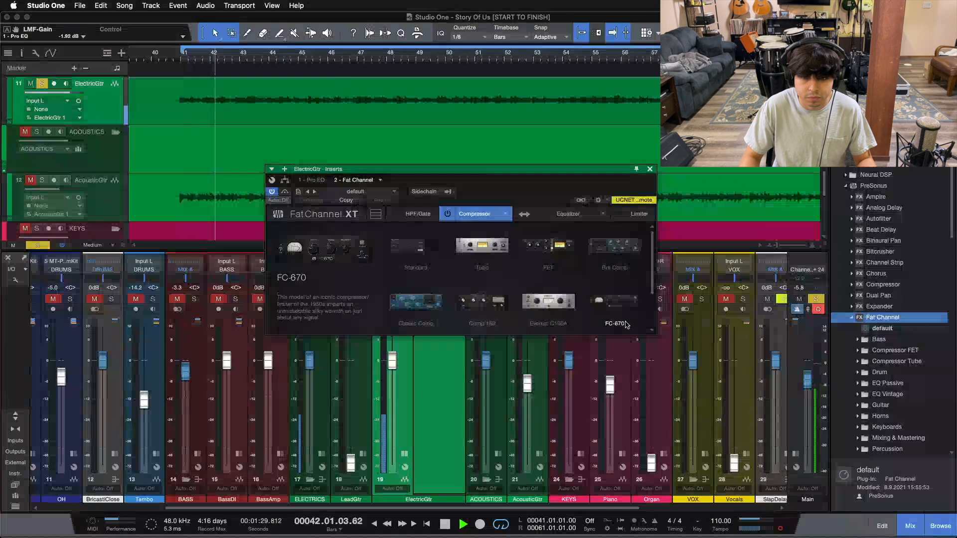
pyautogui.click(483, 301)
pyautogui.press('space')
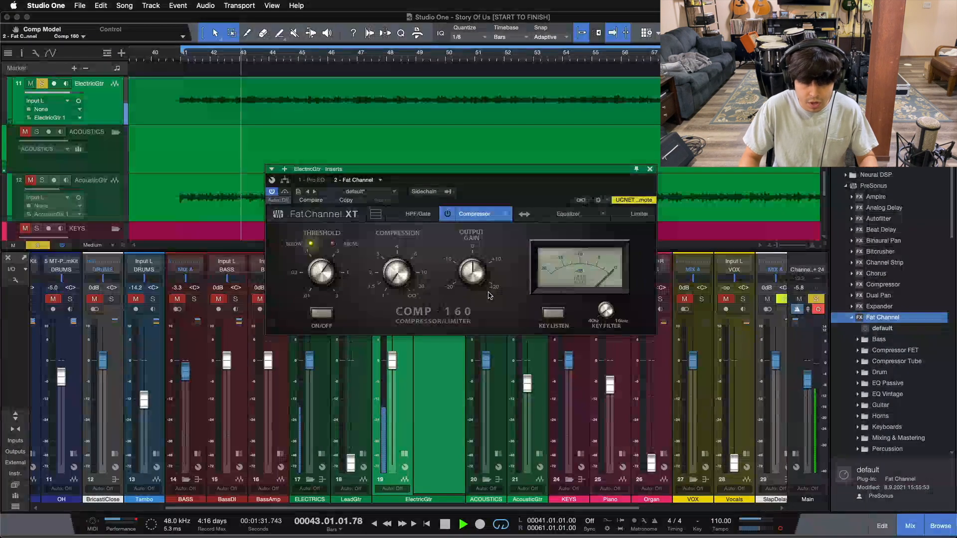
# Set the Comp 160 compression ratio to 2.0:1, switch the compressor on, and start playback.
pyautogui.moveTo(397, 272); pyautogui.dragTo(396, 272)
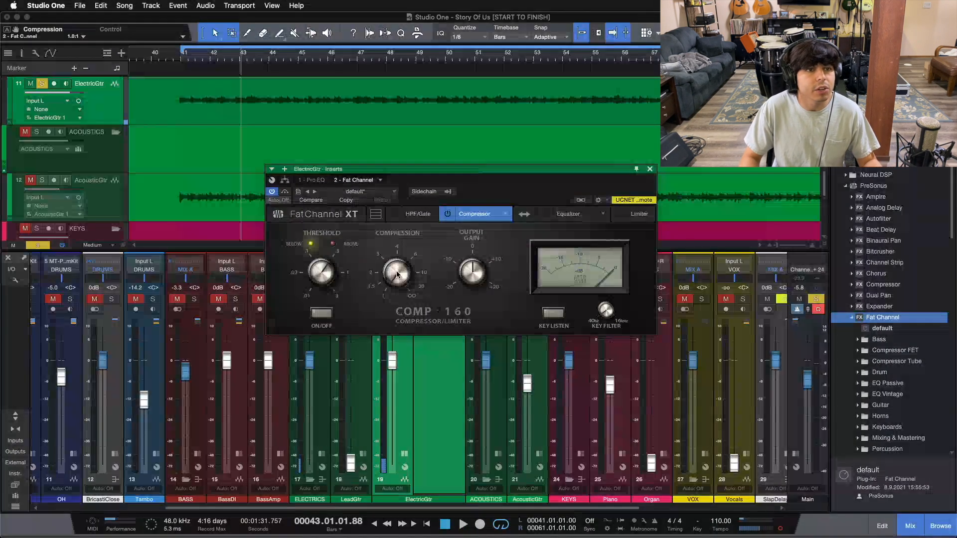
pyautogui.scroll(3, 397, 274)
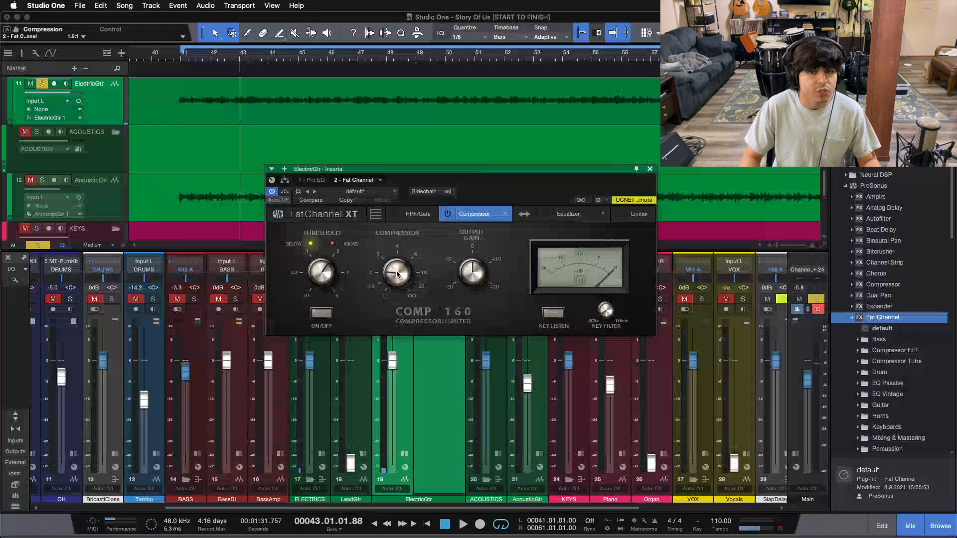
pyautogui.scroll(1, 397, 274)
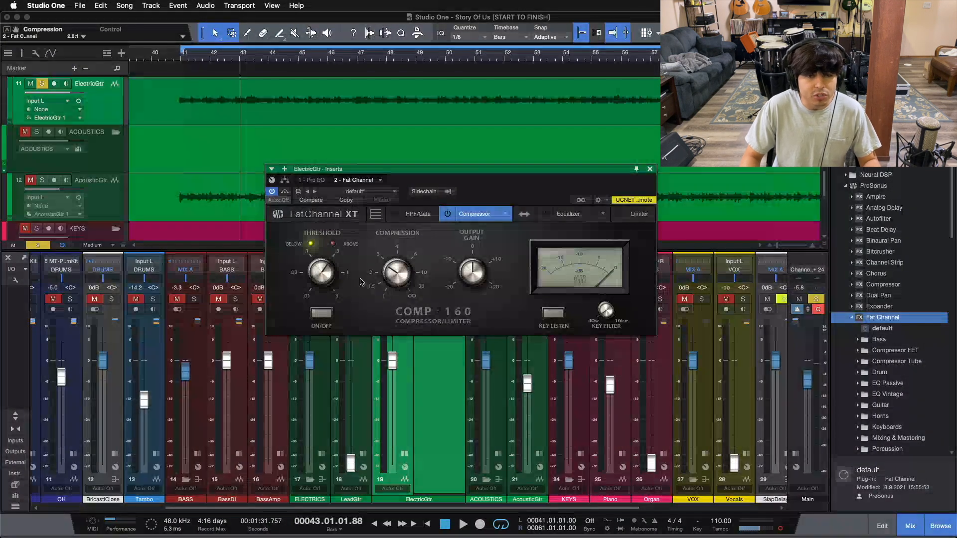
pyautogui.moveTo(501, 193); pyautogui.dragTo(635, 313)
pyautogui.press('space')
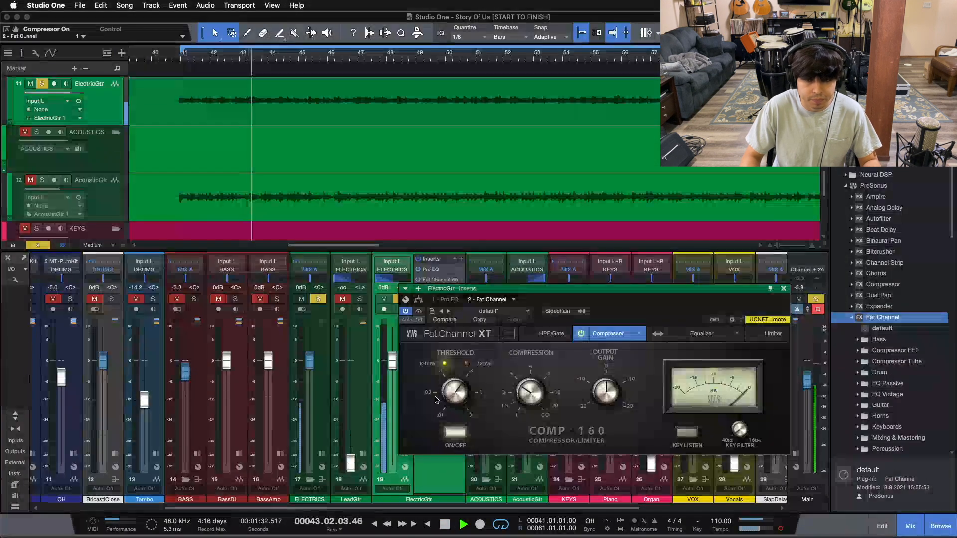
# Lower the Comp 160 threshold to 0.15.
pyautogui.scroll(-3, 456, 392)
pyautogui.scroll(-1, 455, 392)
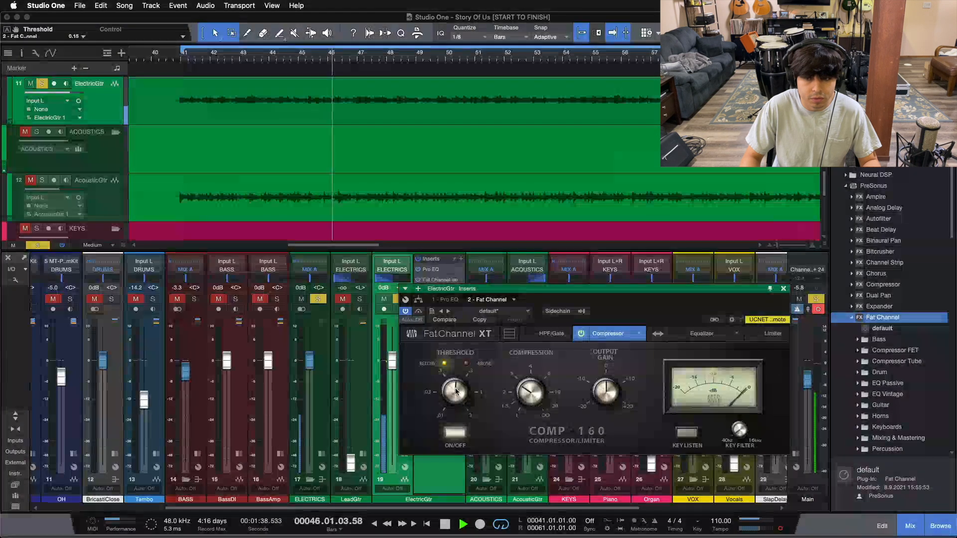
pyautogui.scroll(1, 455, 392)
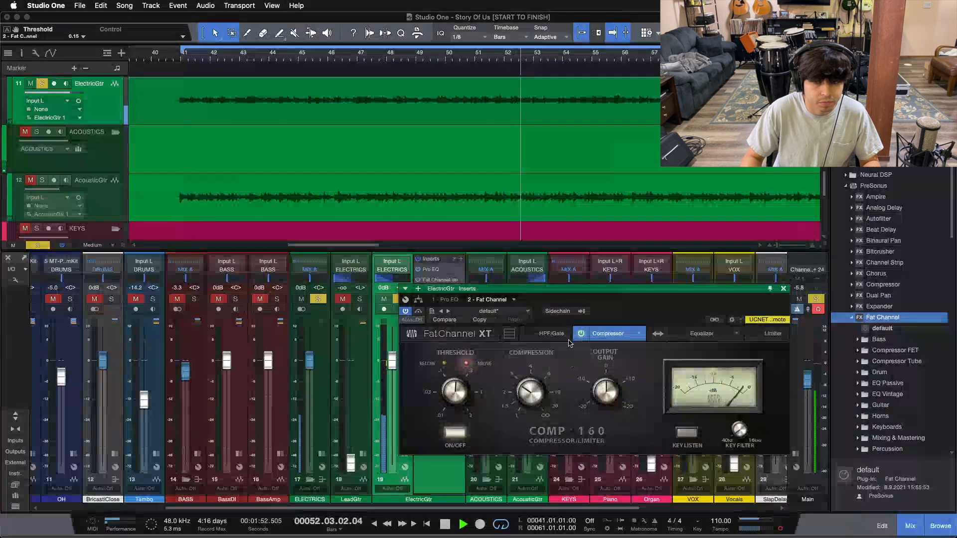
# Compare the guitar with the Comp 160 off and on and with Fat Channel bypassed, restarting playback at the loop start.
pyautogui.click(582, 334)
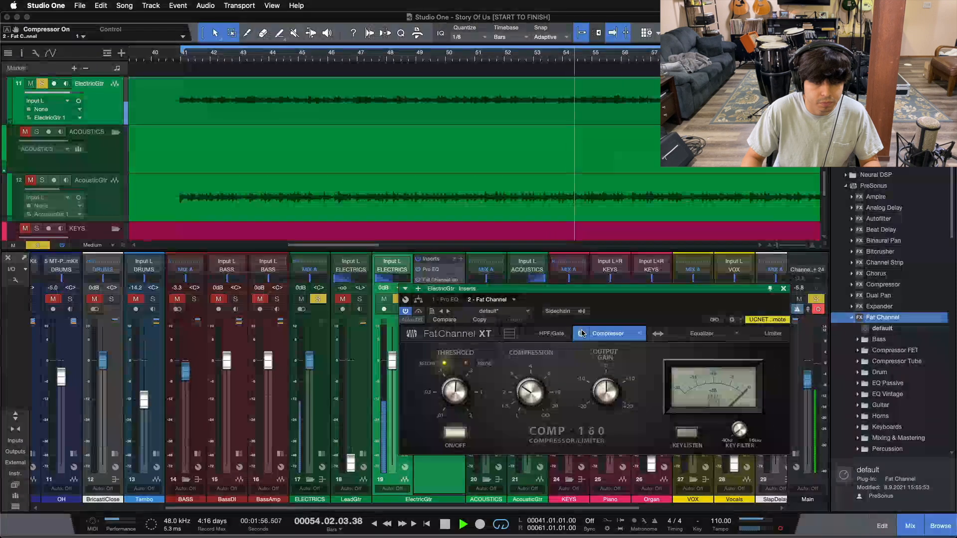
pyautogui.click(582, 333)
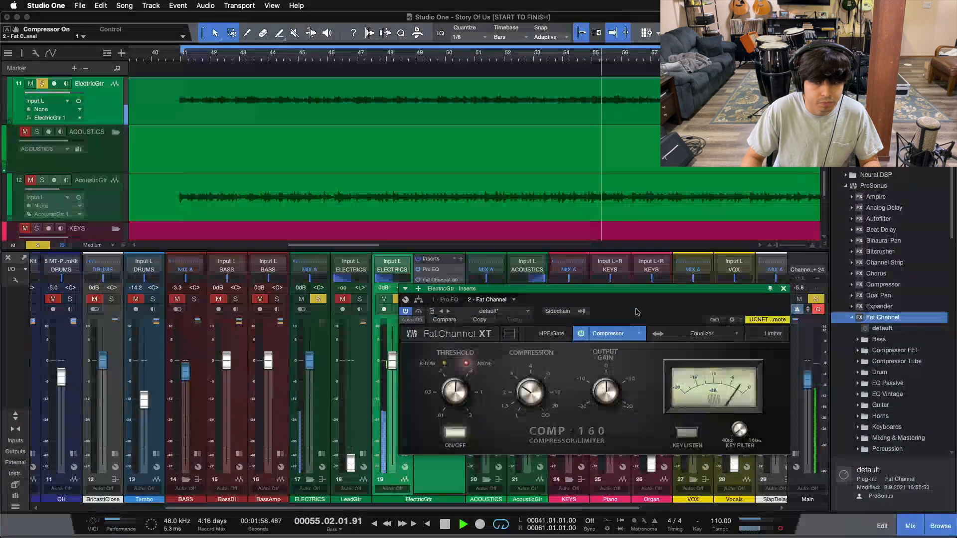
pyautogui.moveTo(637, 310); pyautogui.dragTo(525, 313)
pyautogui.click(309, 315)
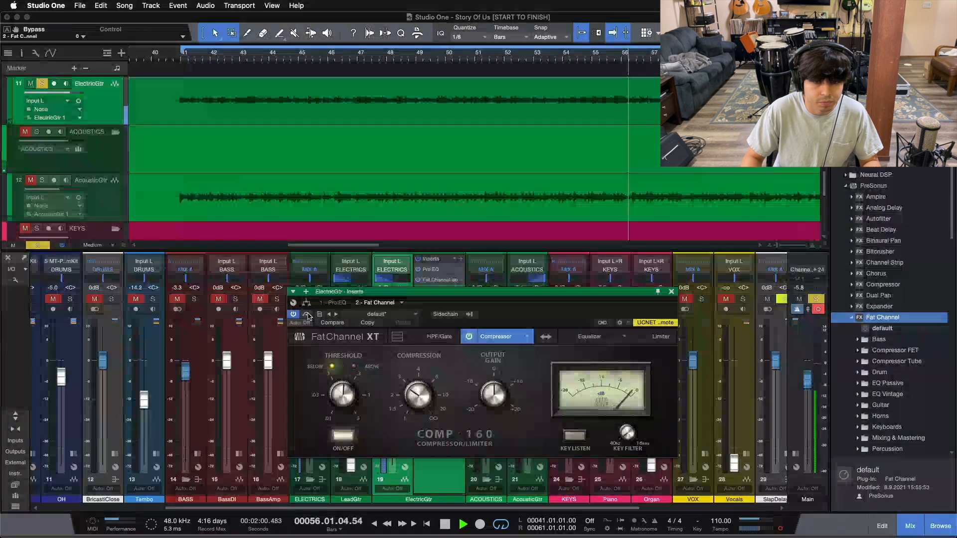
pyautogui.press('KP_1')
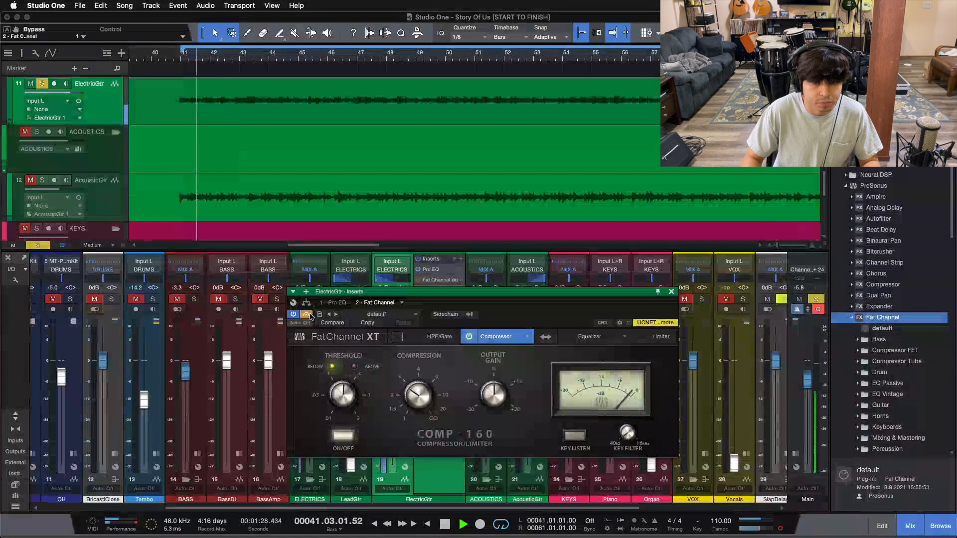
pyautogui.click(307, 314)
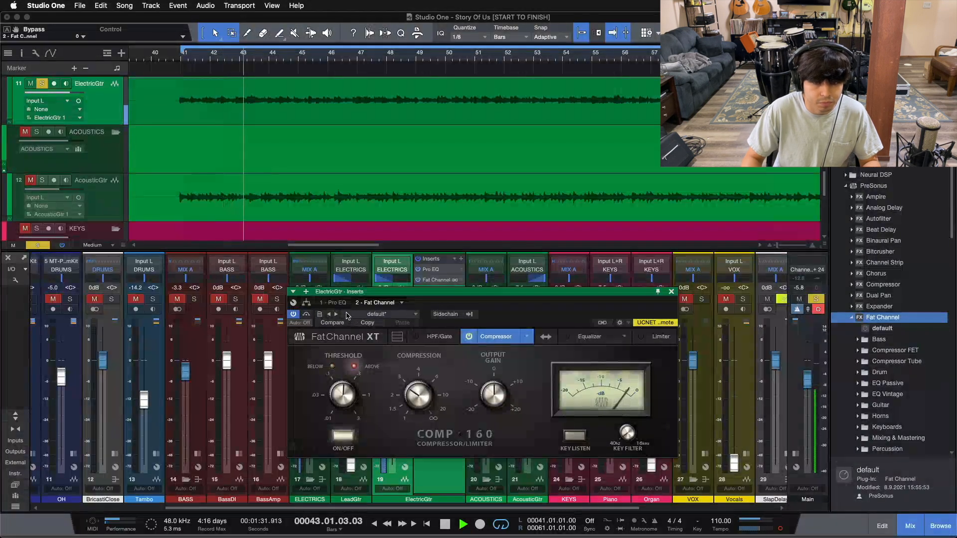
# Switch the compressor model to Everest C100A, set the release to Fast, and raise the gain reduction to about 5.5.
pyautogui.click(527, 337)
pyautogui.click(572, 438)
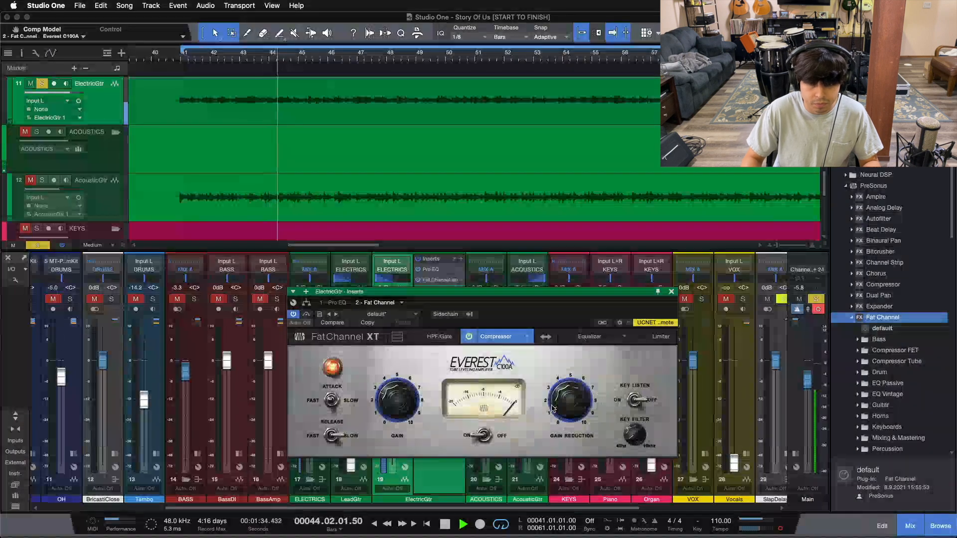
pyautogui.scroll(5, 573, 396)
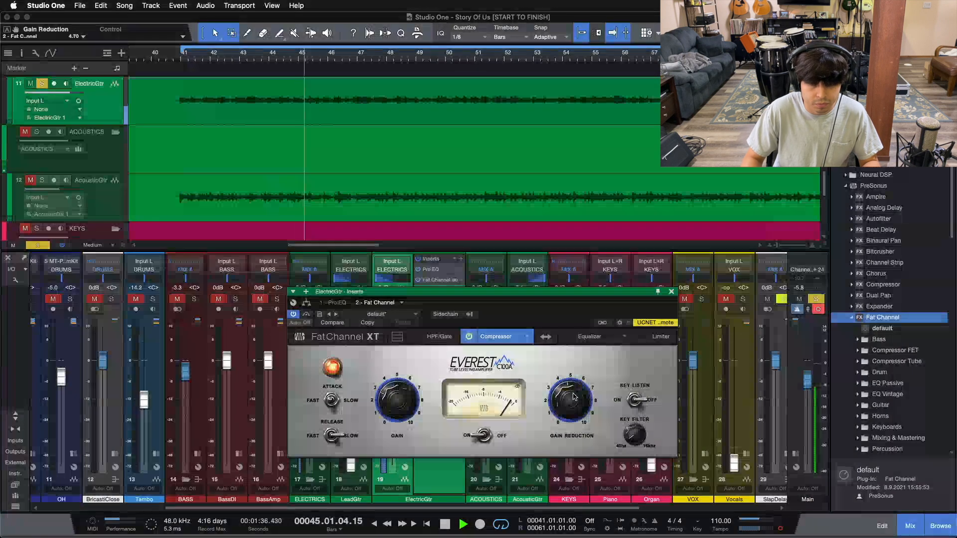
pyautogui.scroll(2, 573, 396)
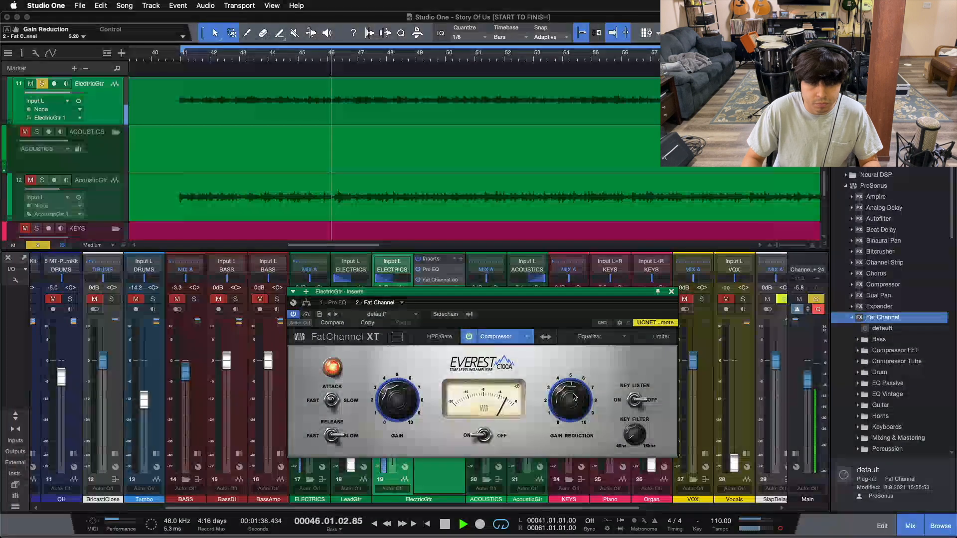
pyautogui.click(336, 438)
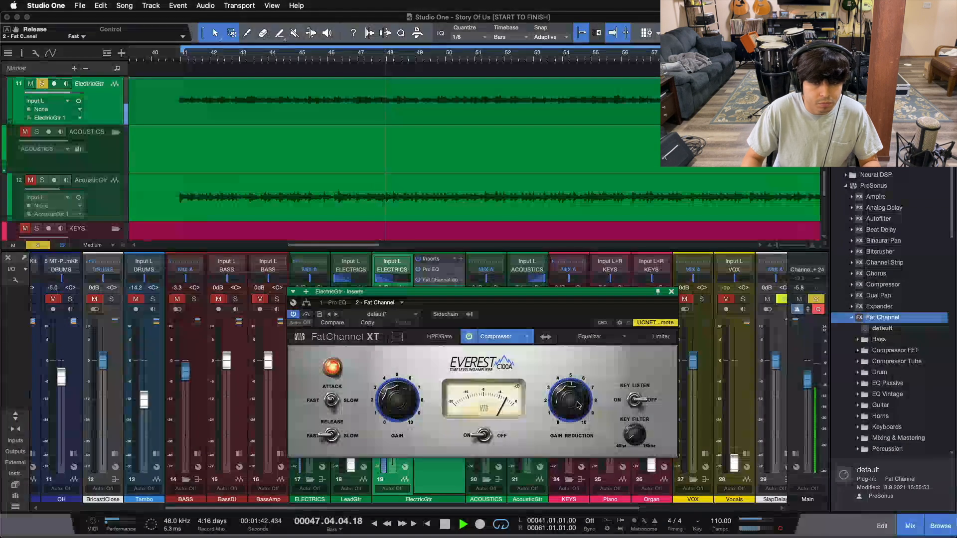
pyautogui.scroll(1, 579, 405)
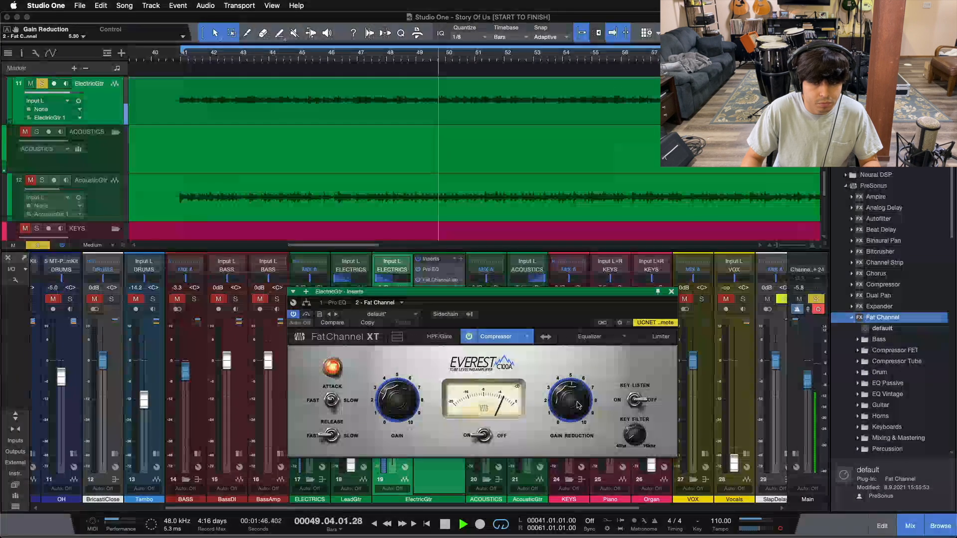
# Compare the guitar with the Everest C100A off and on, stop playback, and look through the compressor models without changing the selection.
pyautogui.click(469, 337)
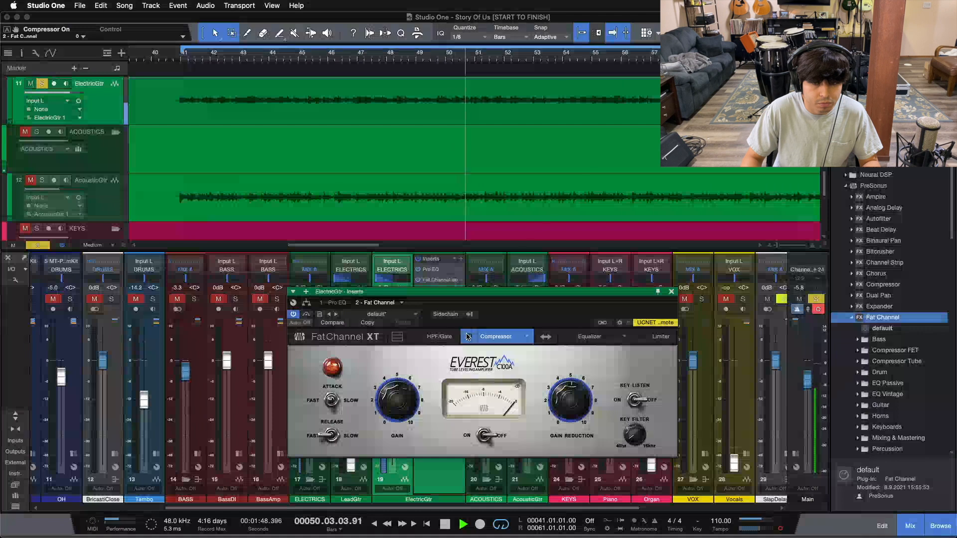
pyautogui.click(469, 336)
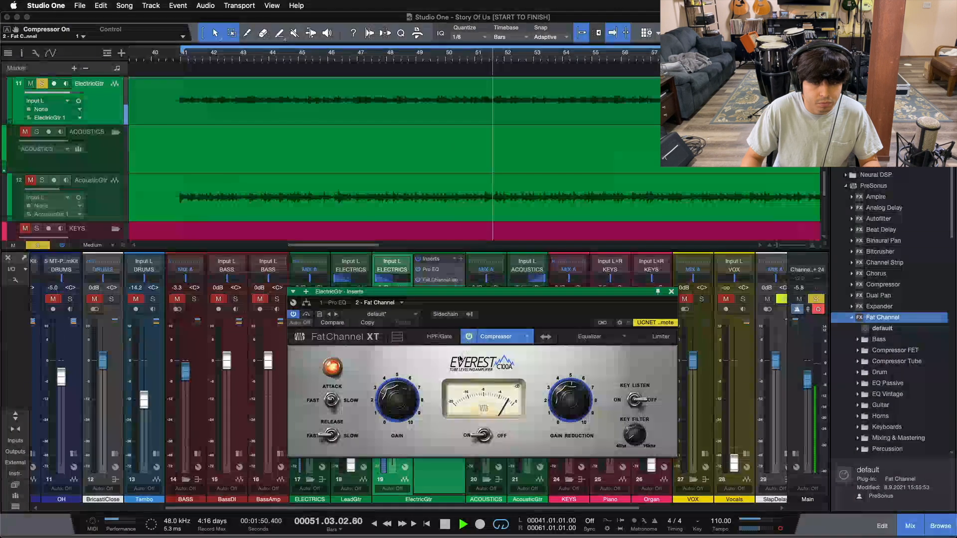
pyautogui.press('space')
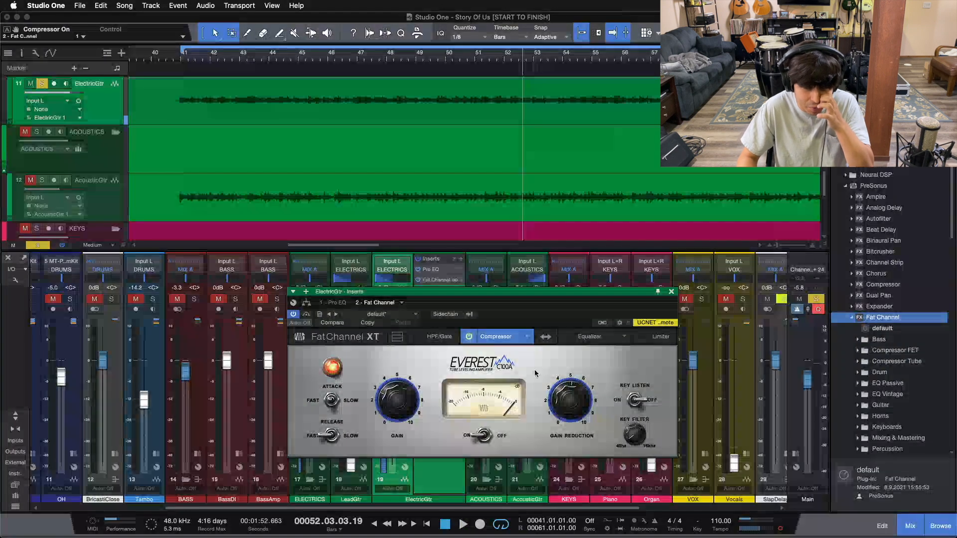
pyautogui.click(527, 337)
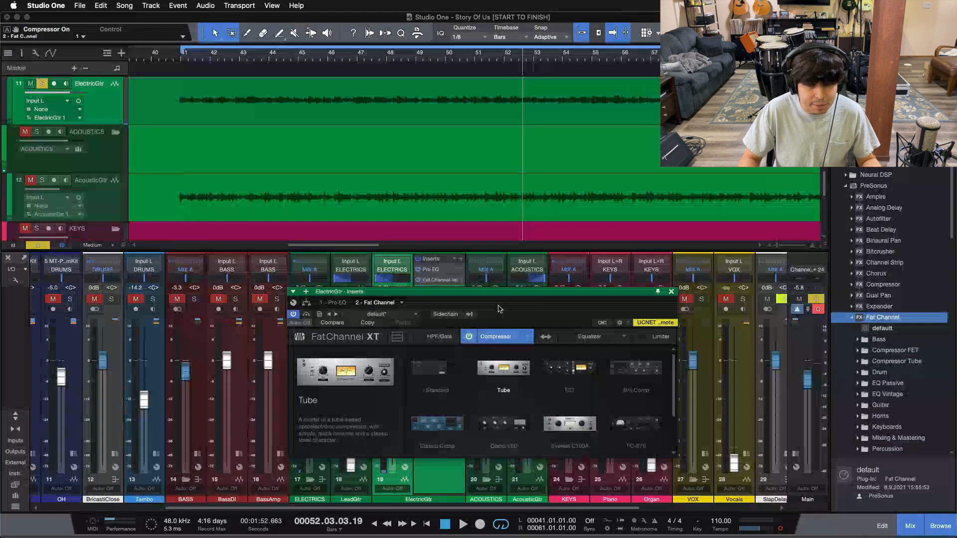
pyautogui.click(500, 309)
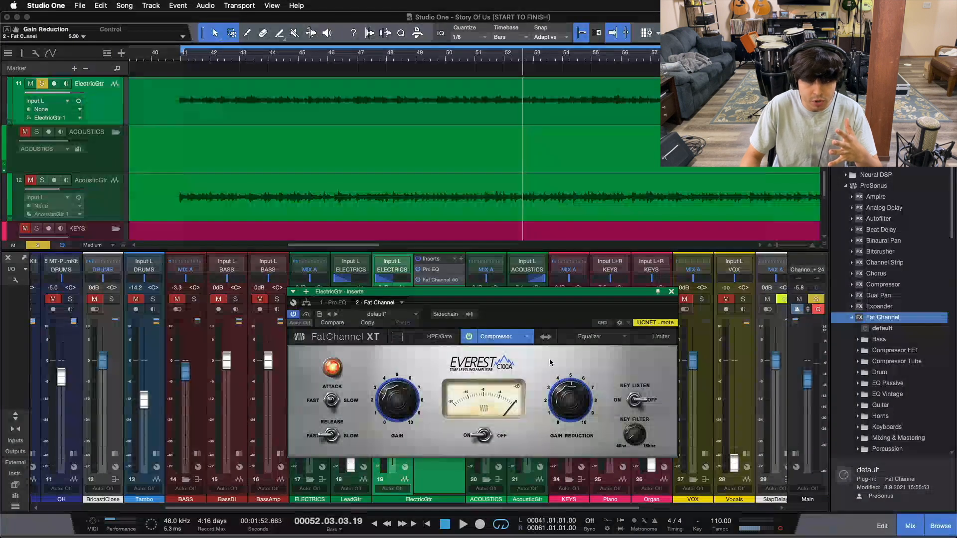
# Play the solo guitar from the loop start while toggling the Everest C100A off and on, and glance over the compressor models afterward.
pyautogui.press('space')
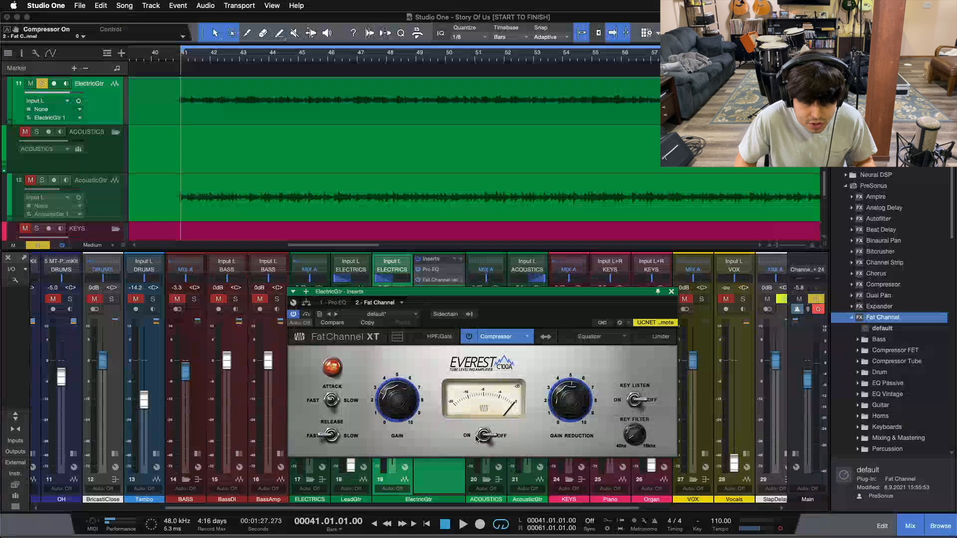
pyautogui.press('space')
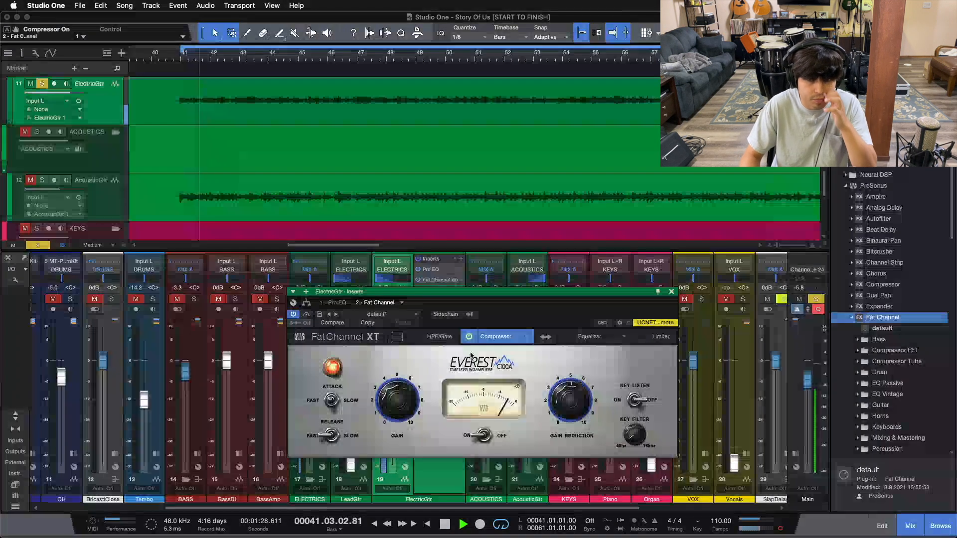
pyautogui.click(487, 439)
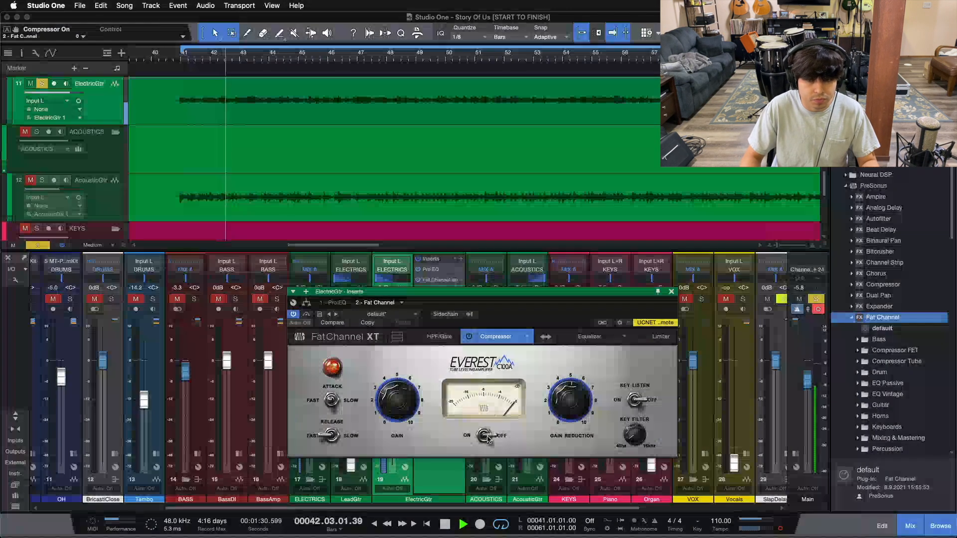
pyautogui.click(488, 439)
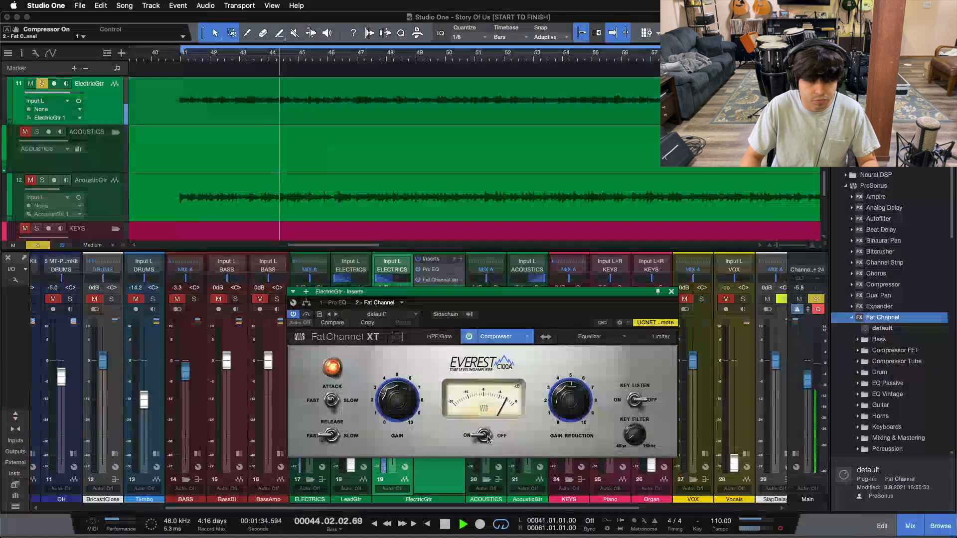
pyautogui.click(488, 439)
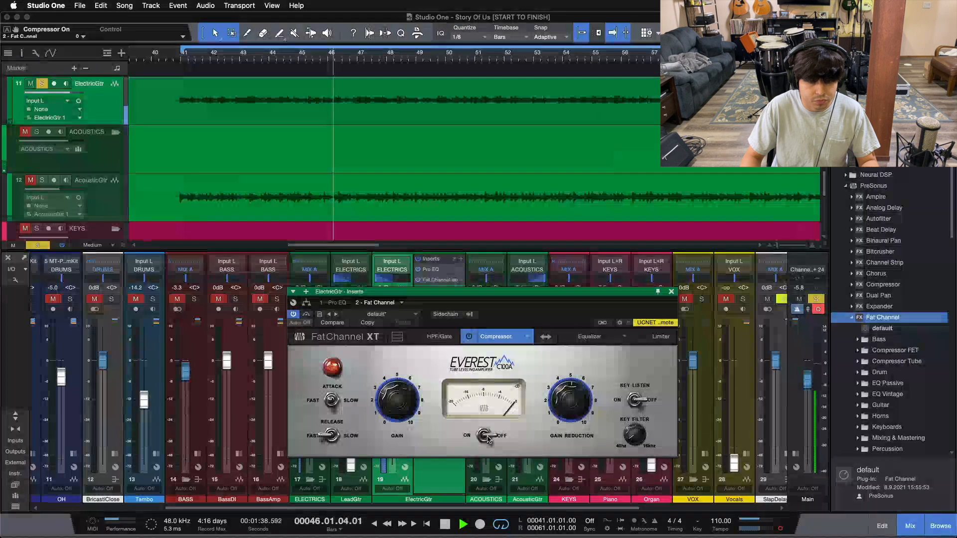
pyautogui.click(487, 439)
pyautogui.click(488, 438)
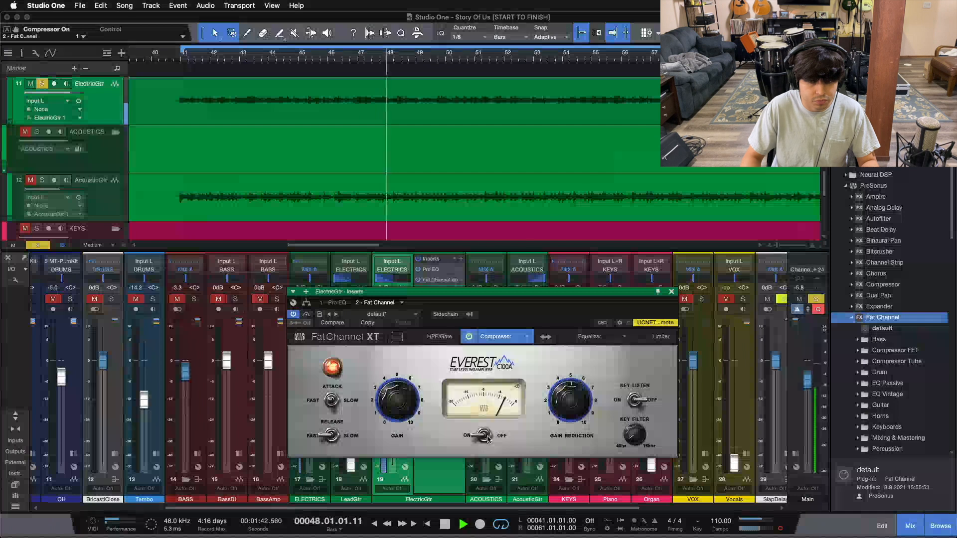
pyautogui.click(487, 439)
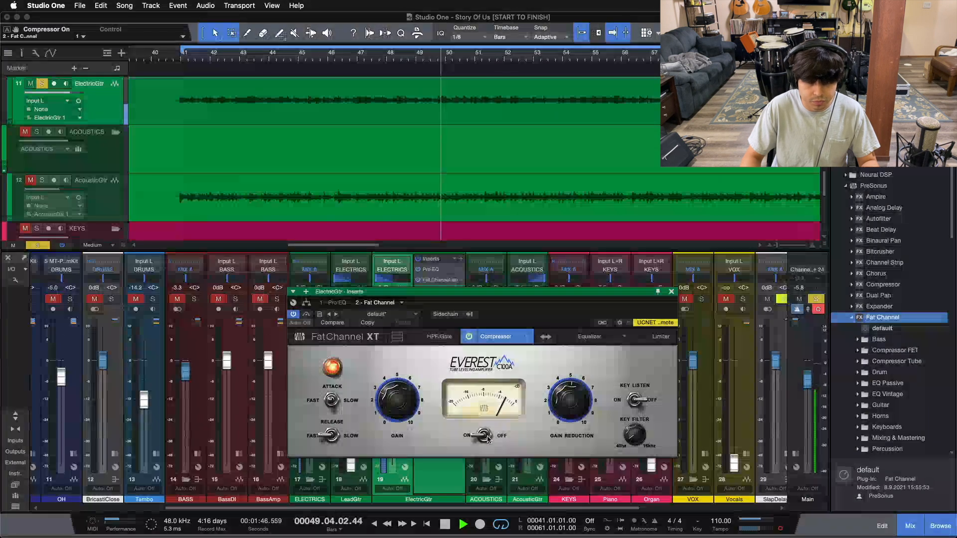
pyautogui.click(487, 439)
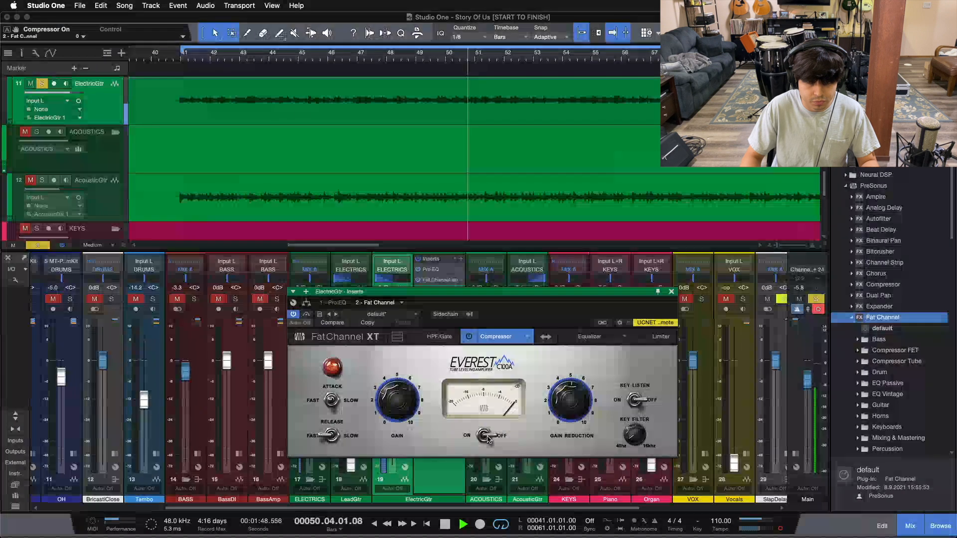
pyautogui.click(488, 438)
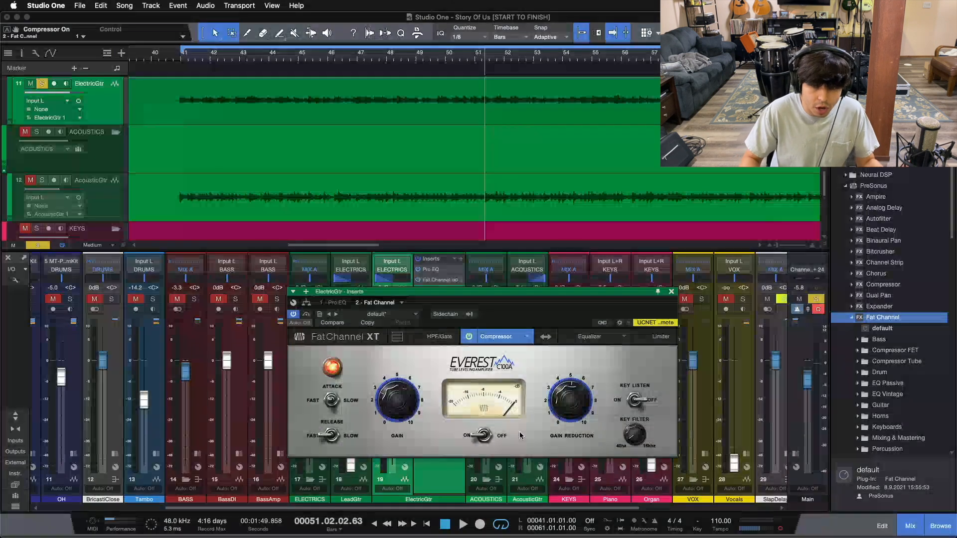
pyautogui.click(528, 339)
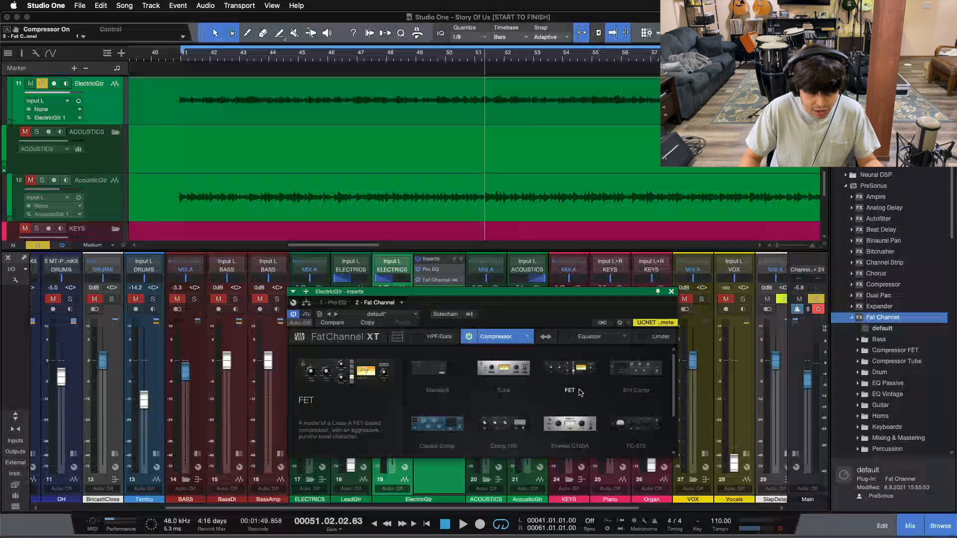
pyautogui.click(500, 334)
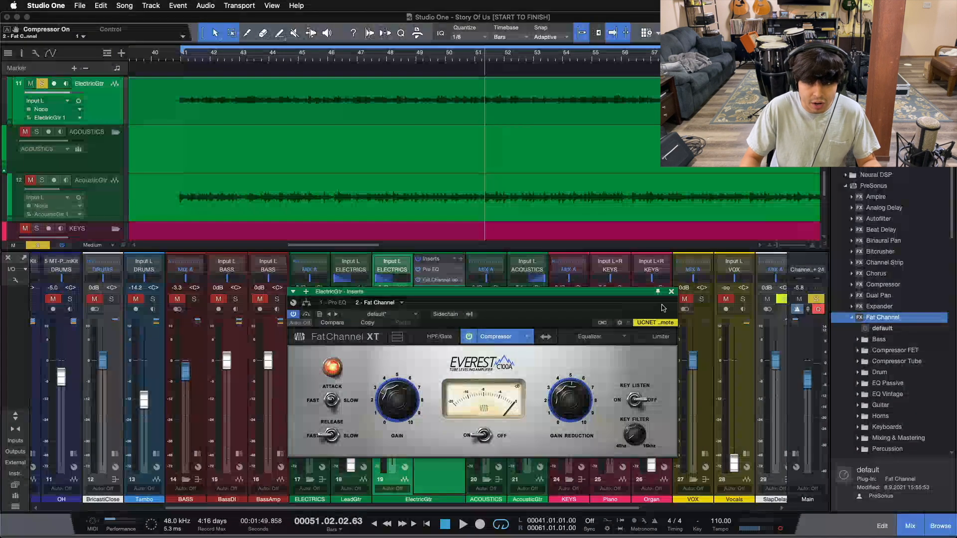
# Try boosting the electric guitar's MF band by about 11.3 dB at 1.44 kHz in the Pro EQ during playback.
pyautogui.click(332, 303)
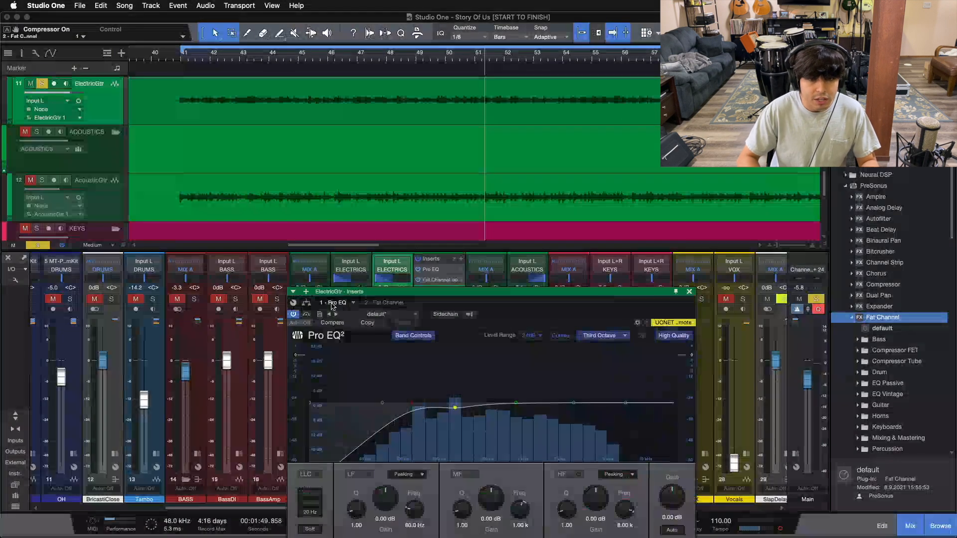
pyautogui.press('space')
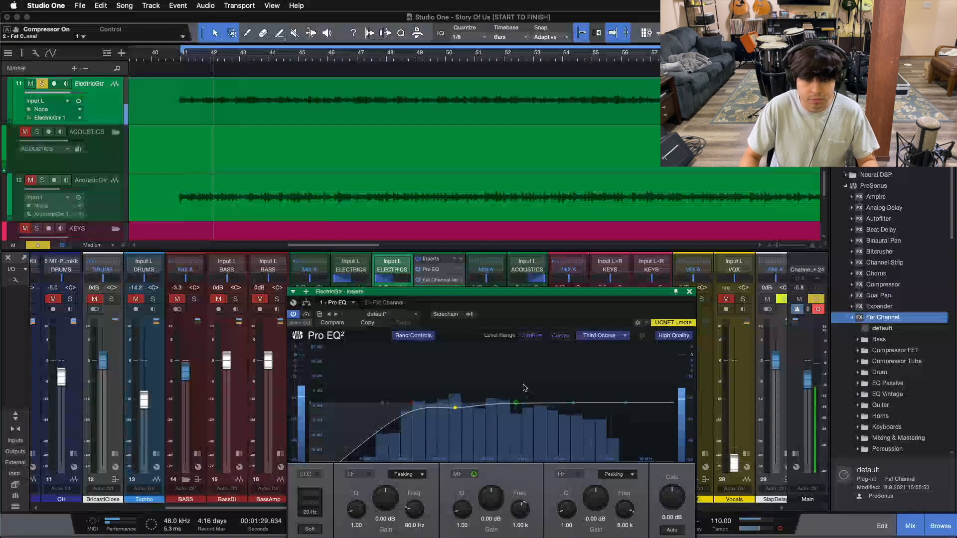
pyautogui.click(516, 403)
pyautogui.moveTo(516, 404); pyautogui.dragTo(535, 375)
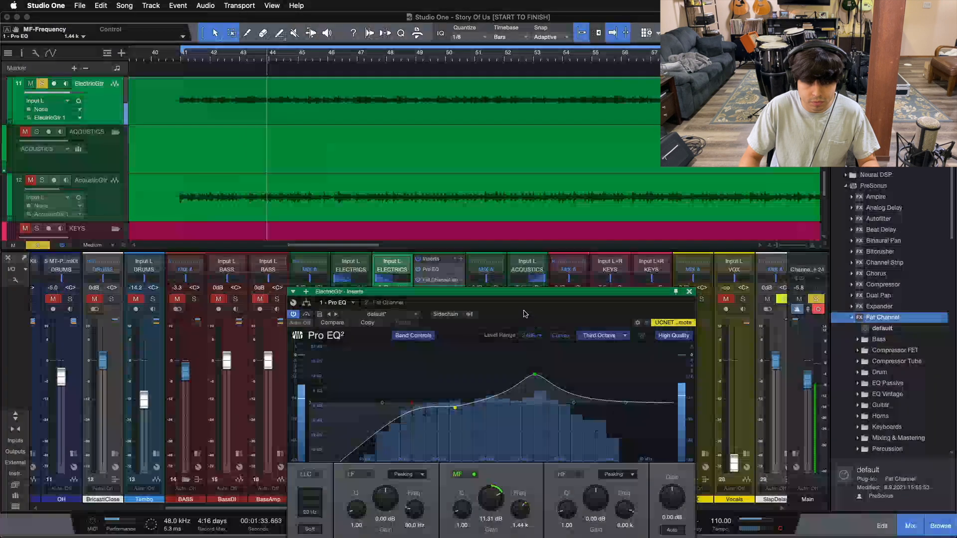
pyautogui.moveTo(525, 310); pyautogui.dragTo(526, 274)
pyautogui.press('super+z')
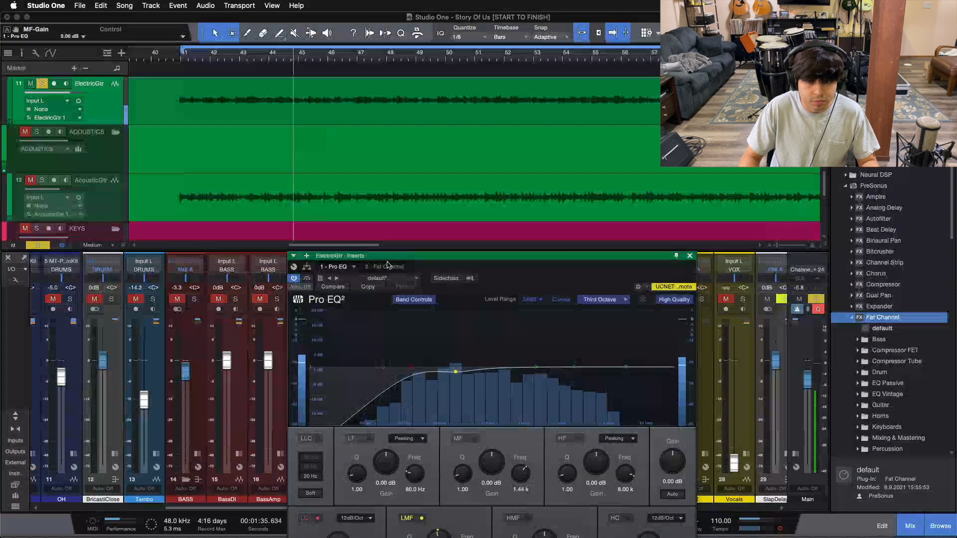
# Sweep the Pro EQ's HMF band with a boost to 5.98 kHz and reset its gain to 0 dB.
pyautogui.click(574, 367)
pyautogui.moveTo(574, 367); pyautogui.dragTo(612, 344)
pyautogui.moveTo(537, 257); pyautogui.dragTo(536, 195)
pyautogui.keyDown('super'); pyautogui.click(546, 479); pyautogui.keyUp('super')
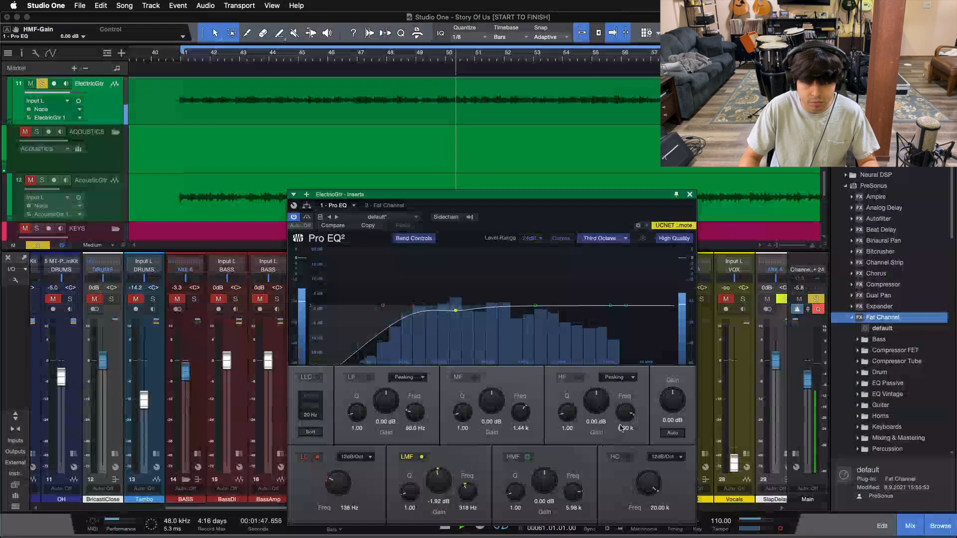
# Add a high cut at 10.02 kHz to the guitar's Pro EQ and raise the HMF gain to 3.84 dB.
pyautogui.moveTo(650, 485); pyautogui.dragTo(651, 491)
pyautogui.scroll(-4, 651, 491)
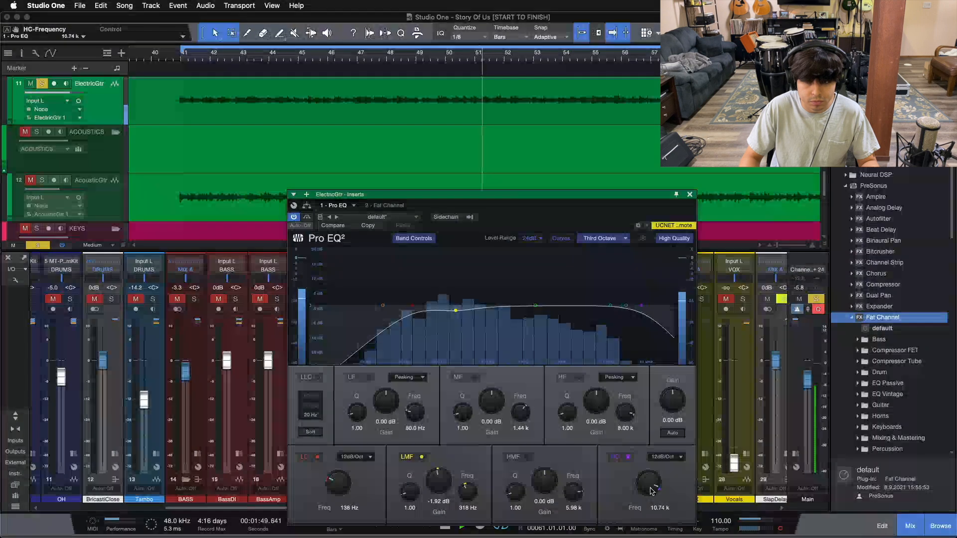
pyautogui.scroll(2, 549, 484)
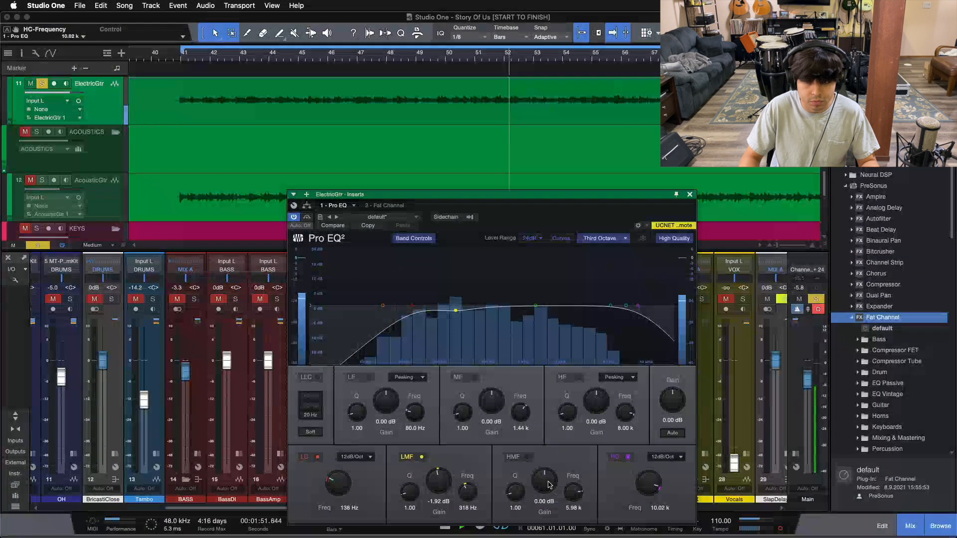
pyautogui.scroll(3, 549, 484)
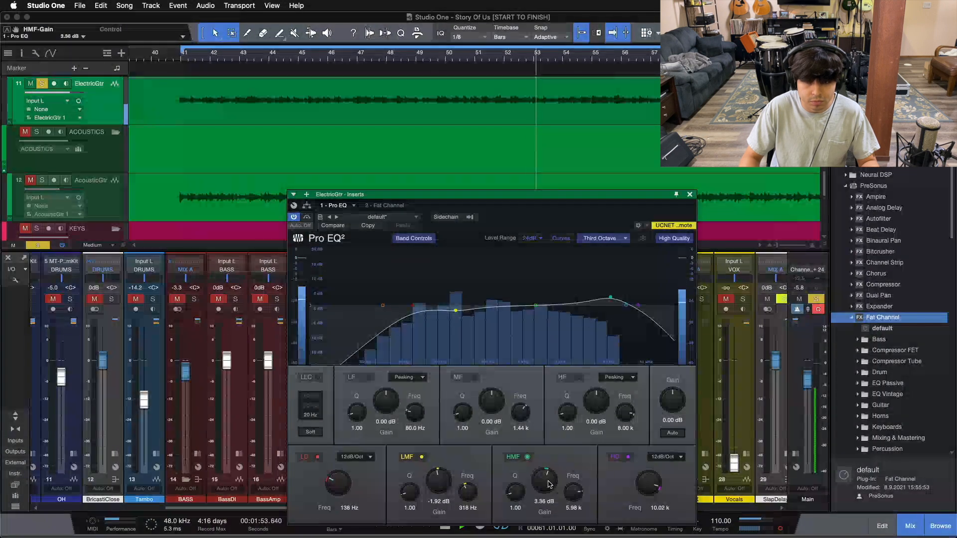
pyautogui.scroll(1, 549, 484)
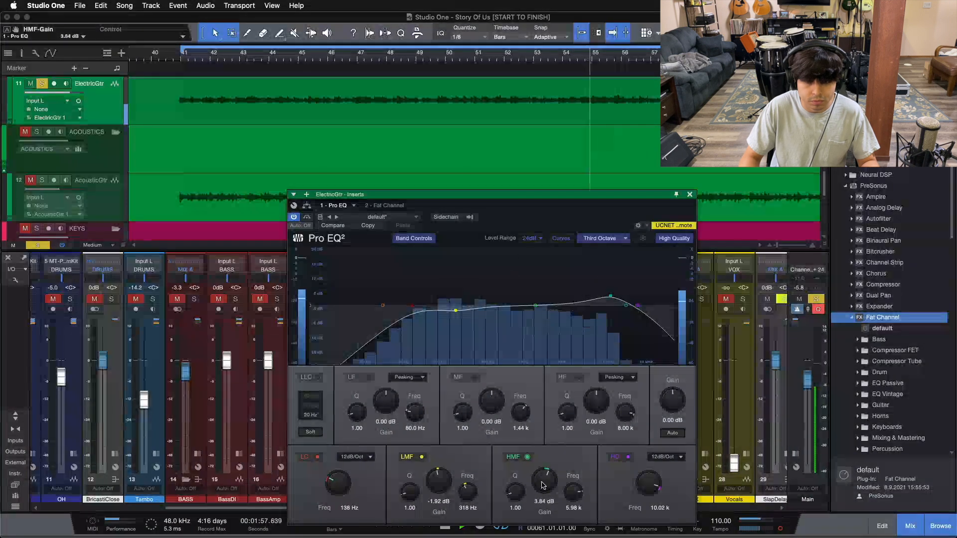
# Place the Fat Channel's equalizer before its compressor and enable it with the Solar 69 model.
pyautogui.click(387, 205)
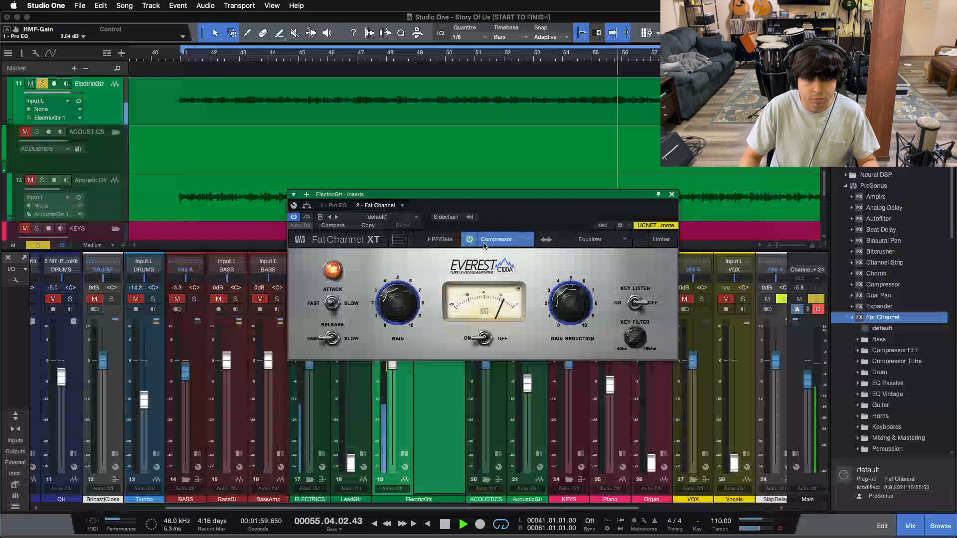
pyautogui.click(547, 239)
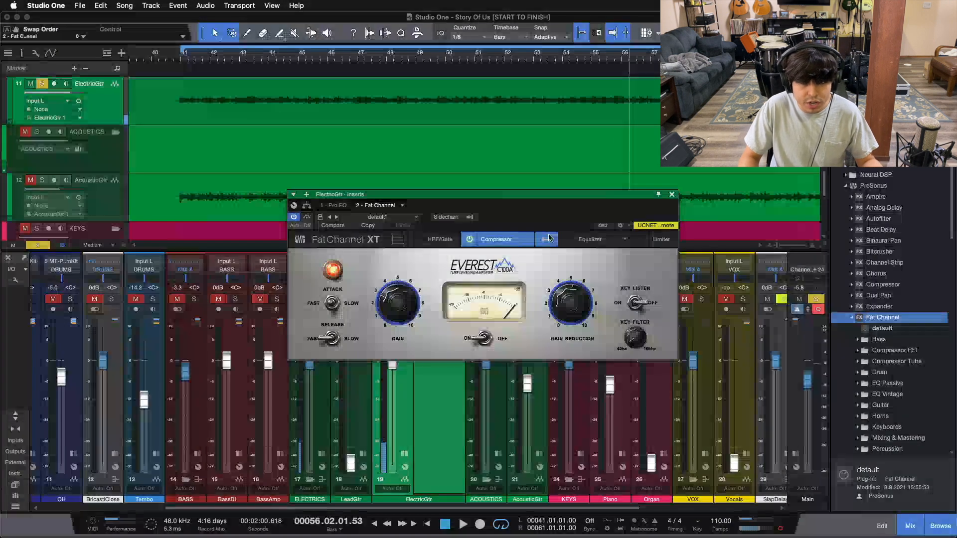
pyautogui.click(479, 241)
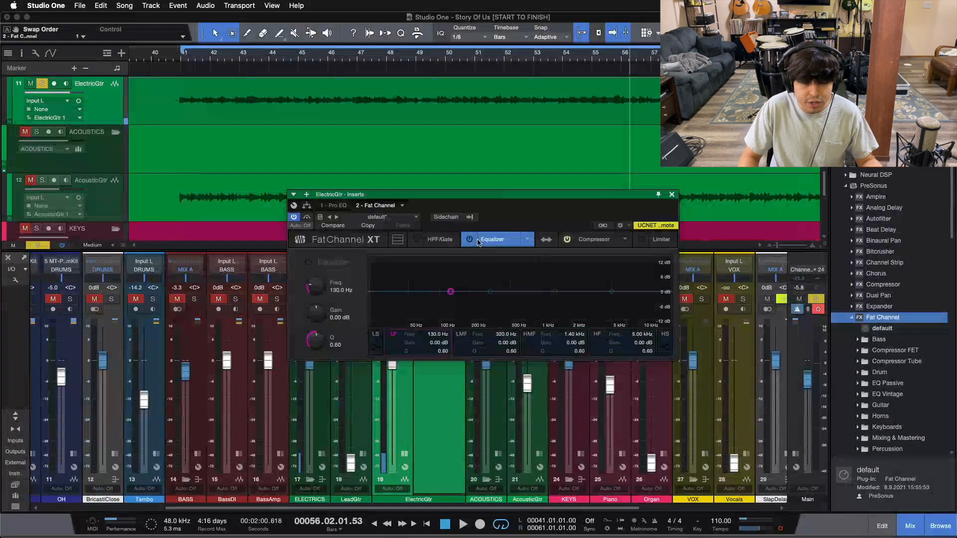
pyautogui.click(333, 206)
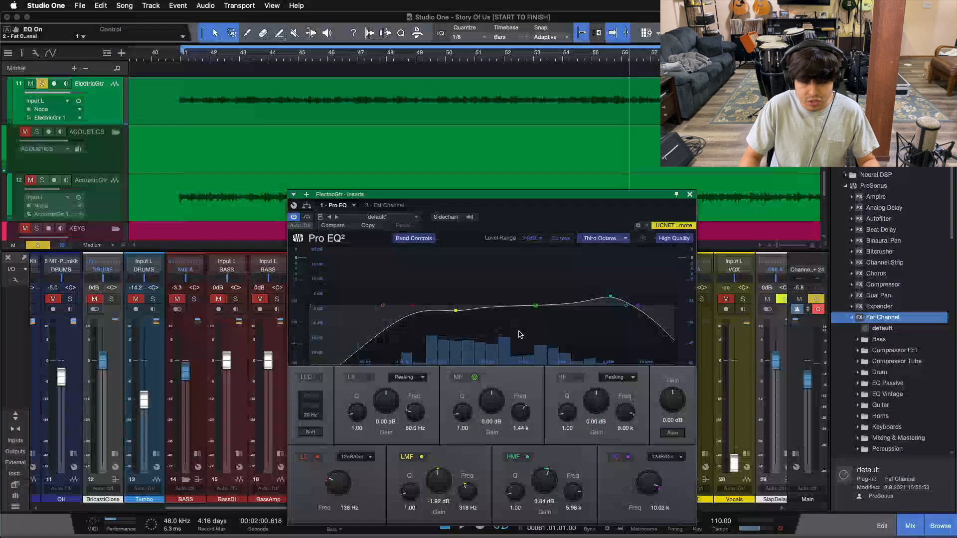
pyautogui.click(385, 206)
pyautogui.click(527, 240)
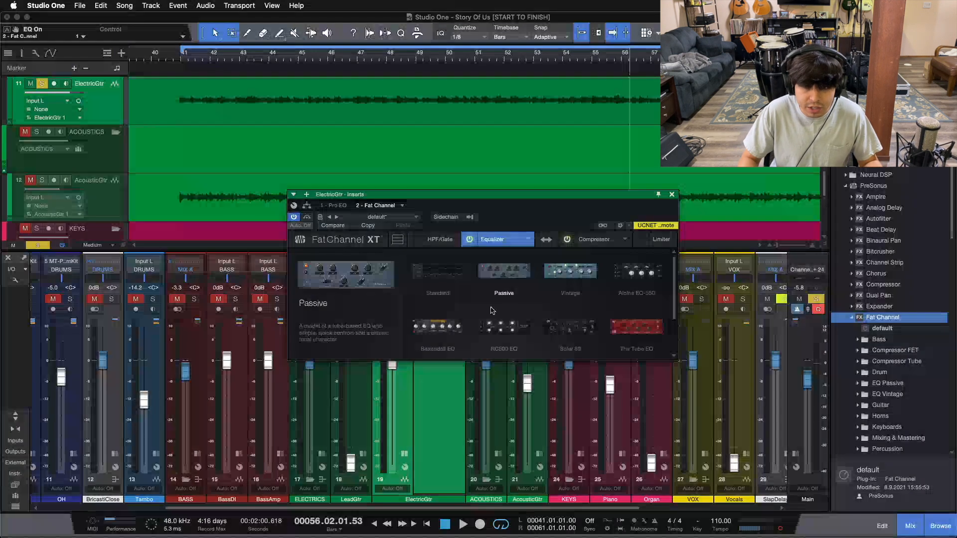
pyautogui.click(550, 333)
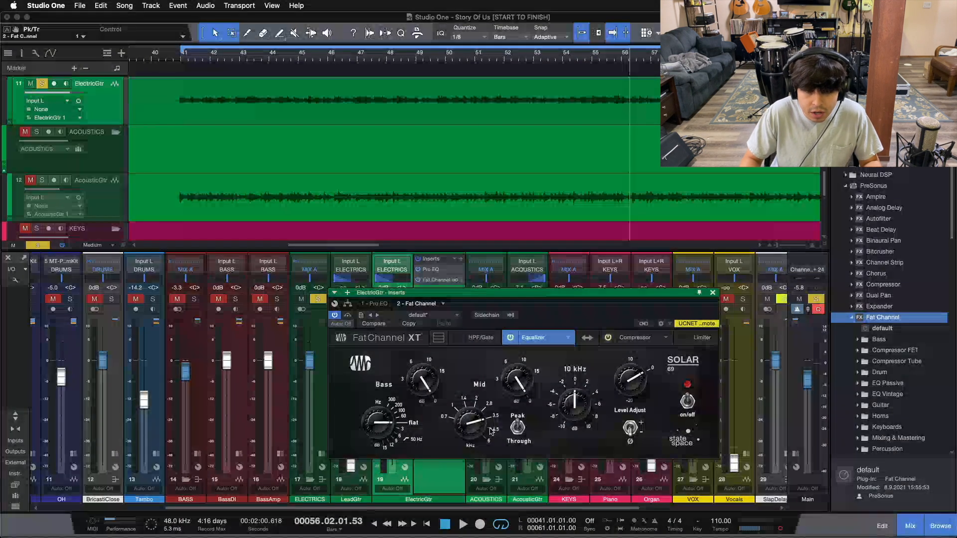
# Set the Solar 69's mid frequency to 1.4 kHz and mid gain to about 1.6 dB during playback, comparing the EQ off and on.
pyautogui.scroll(-5, 475, 431)
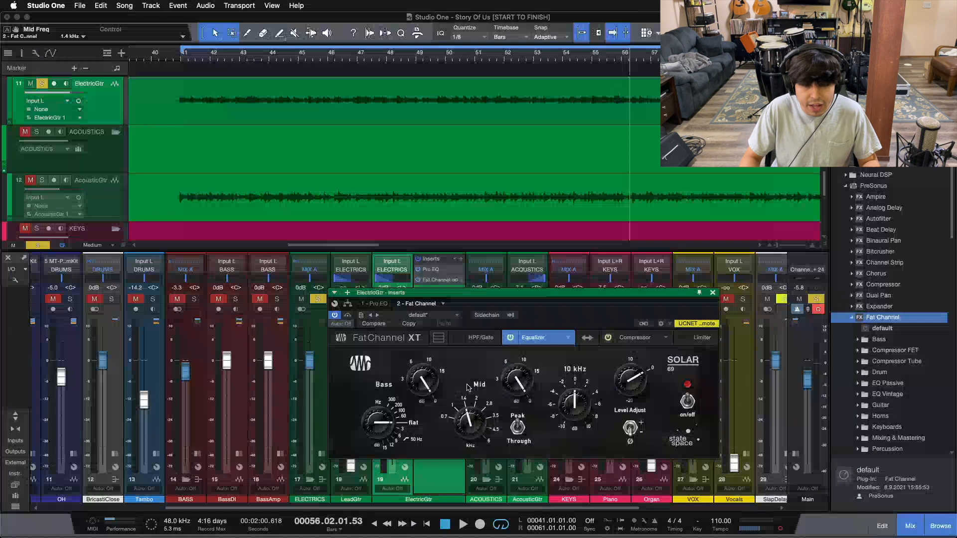
pyautogui.press('space')
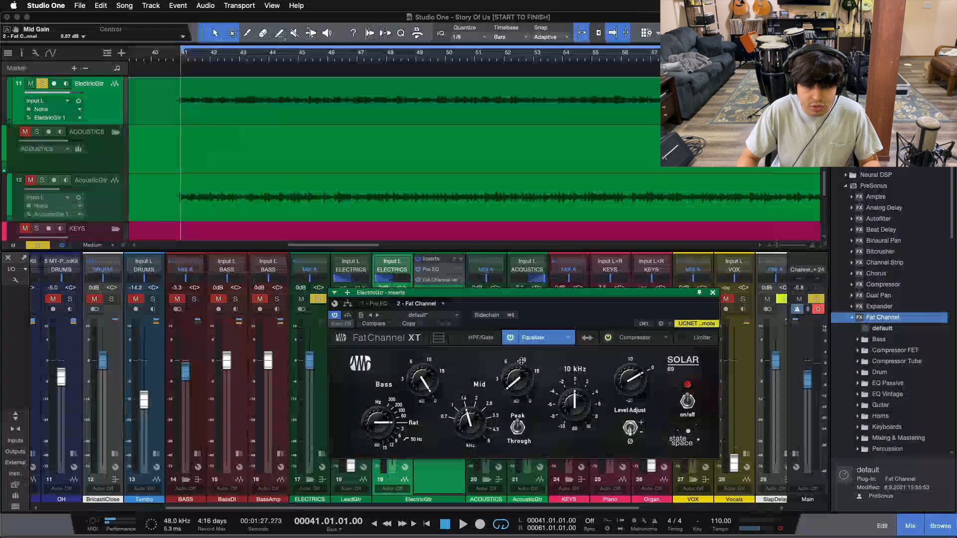
pyautogui.press('space')
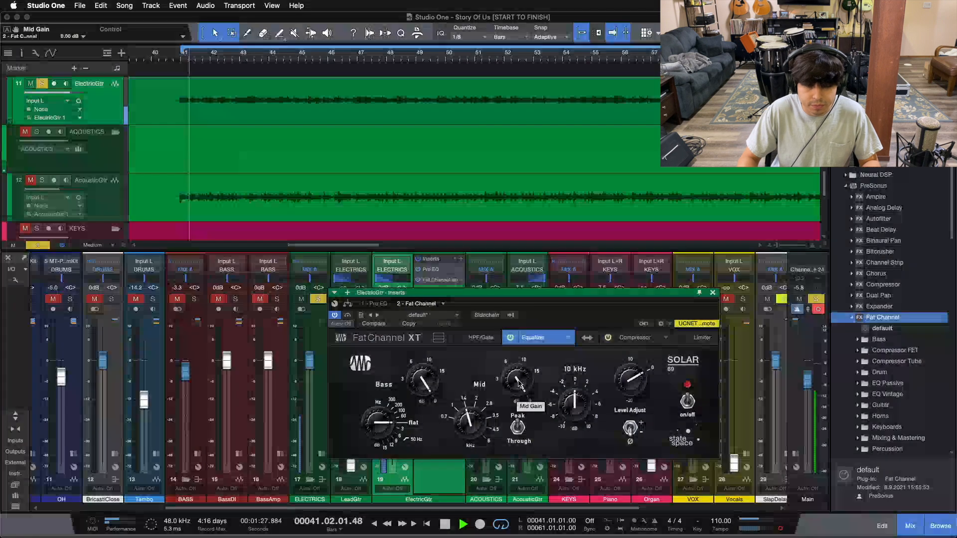
pyautogui.moveTo(519, 380); pyautogui.dragTo(521, 354)
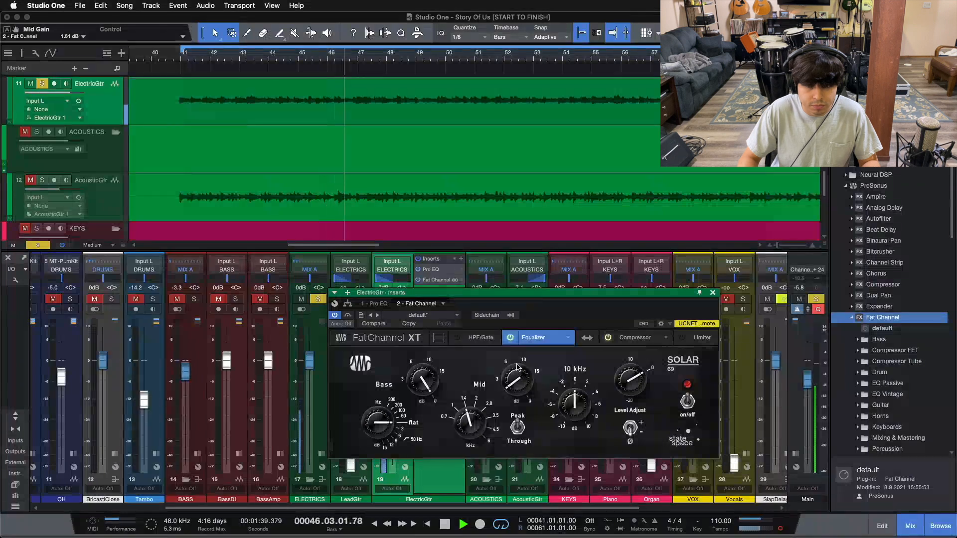
pyautogui.click(511, 338)
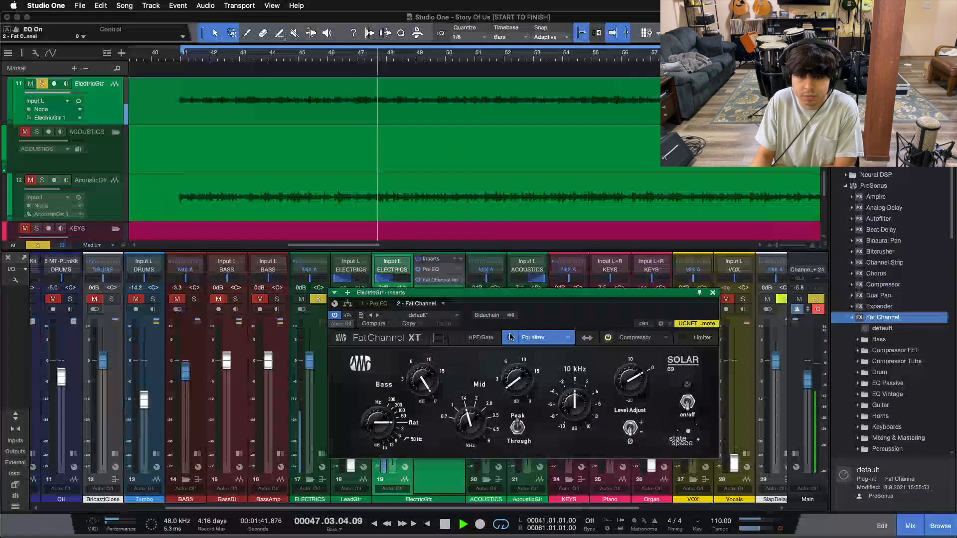
pyautogui.click(511, 338)
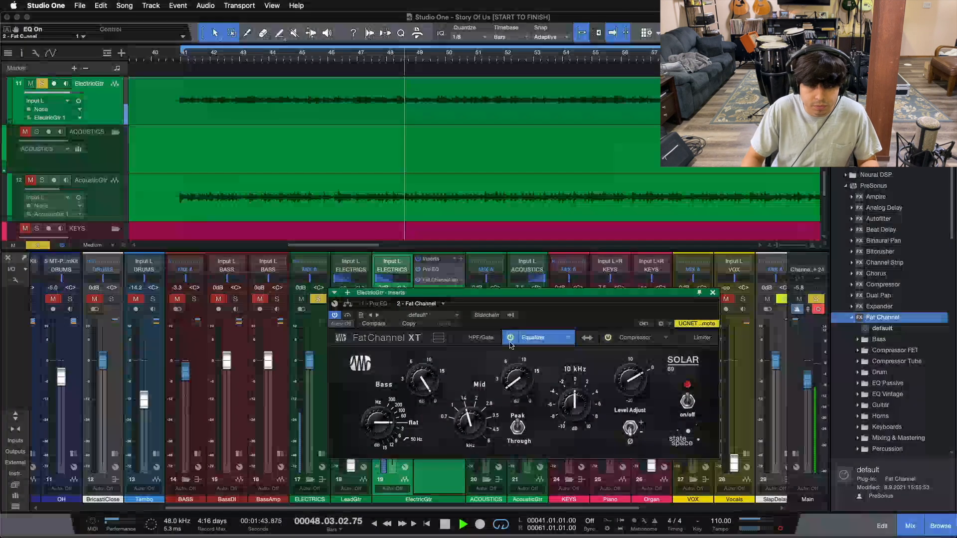
# Set the Solar 69's bass control to 100 Hz and toggle the EQ to compare the guitar's sound.
pyautogui.scroll(1, 521, 380)
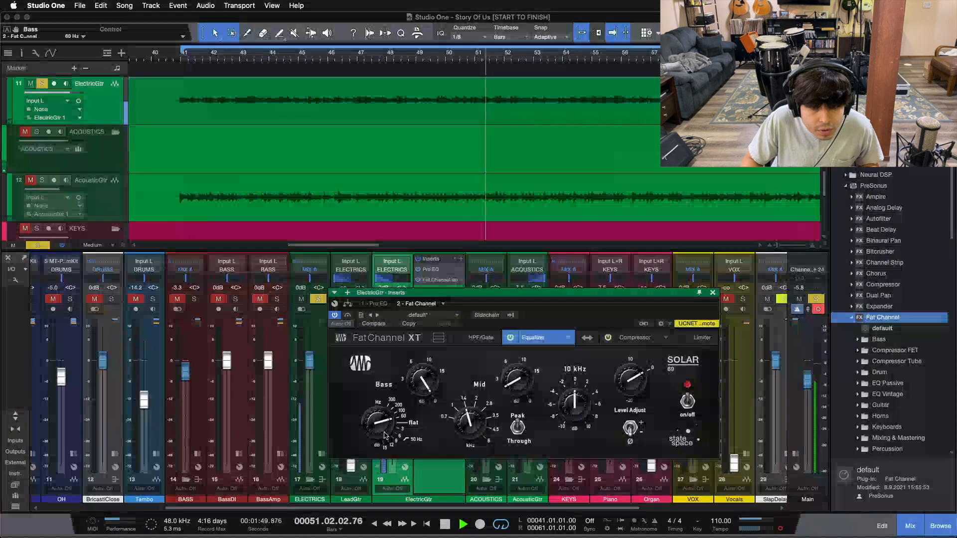
pyautogui.scroll(3, 385, 437)
pyautogui.scroll(-1, 384, 437)
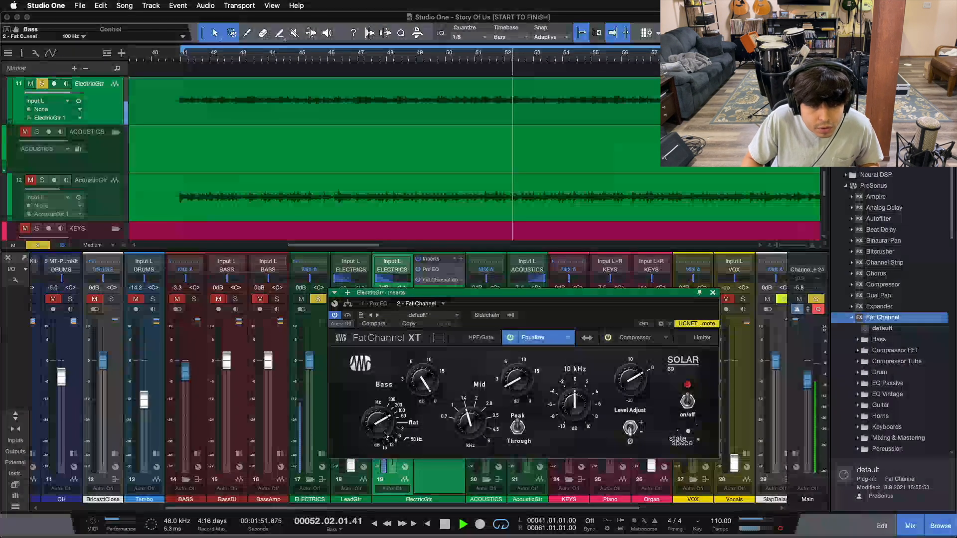
pyautogui.click(510, 339)
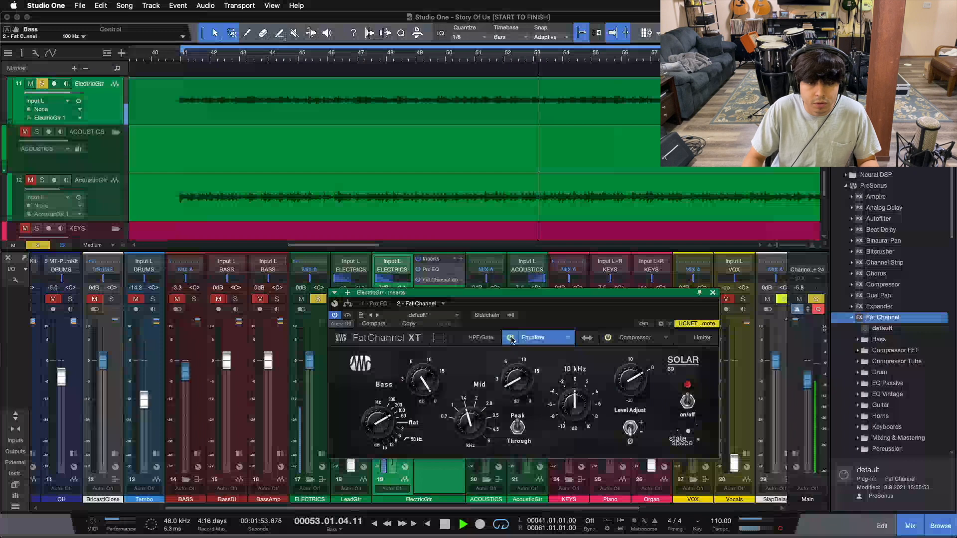
# Set the Solar 69's bass gain to 0 dB during playback, toggling the EQ off and on to compare the guitar's sound.
pyautogui.click(510, 339)
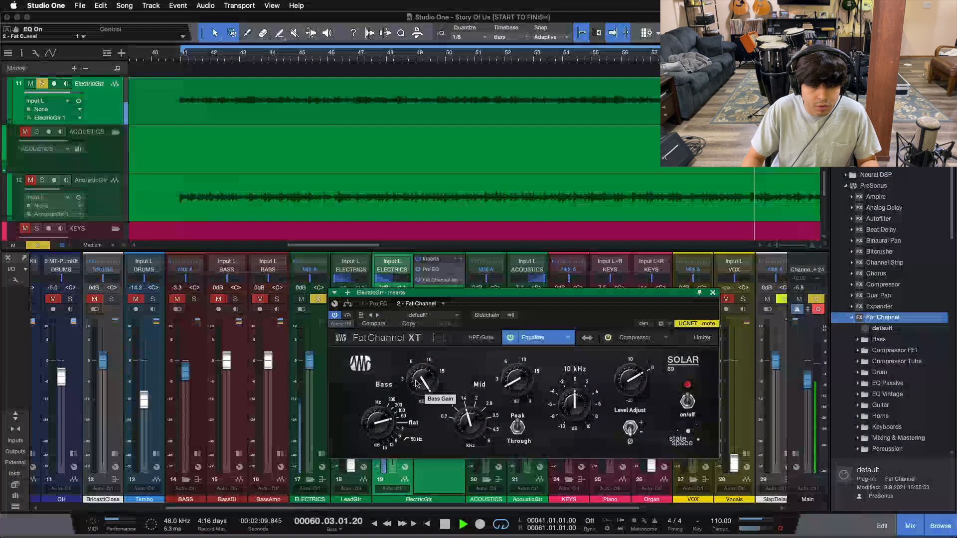
pyautogui.moveTo(416, 382); pyautogui.dragTo(414, 387)
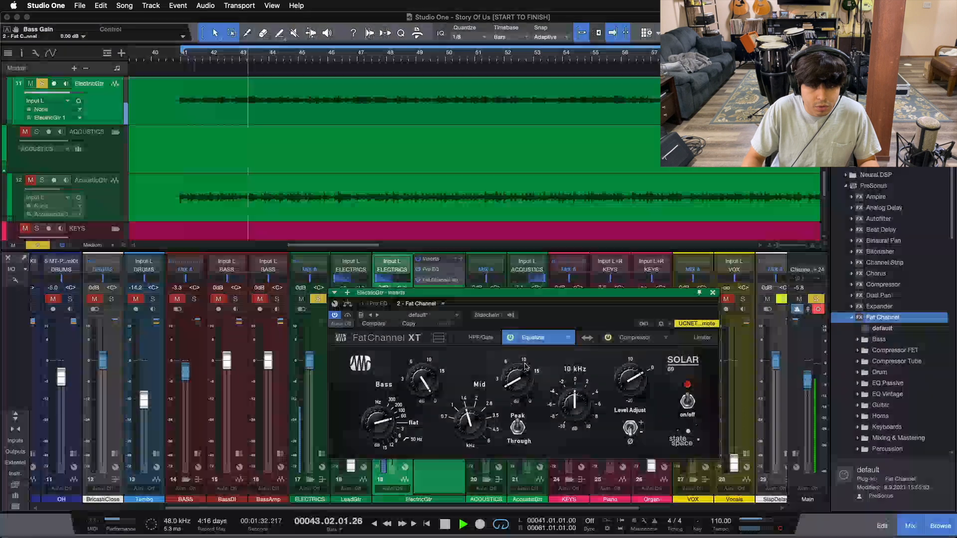
pyautogui.click(512, 340)
pyautogui.click(512, 340)
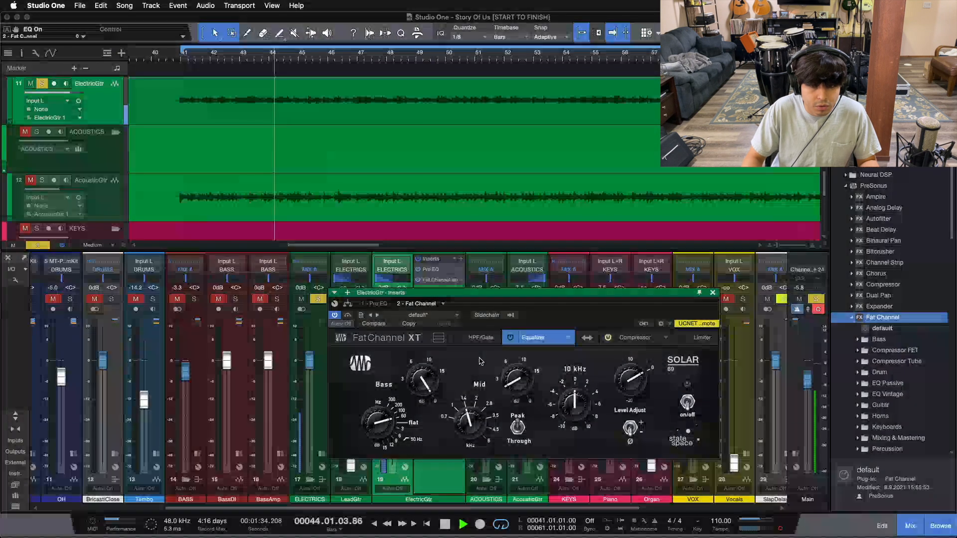
# Try the Solar 69's 10 kHz gain at 4 dB with the bass control at 60 Hz, comparing the EQ off and on.
pyautogui.moveTo(385, 425); pyautogui.dragTo(384, 422)
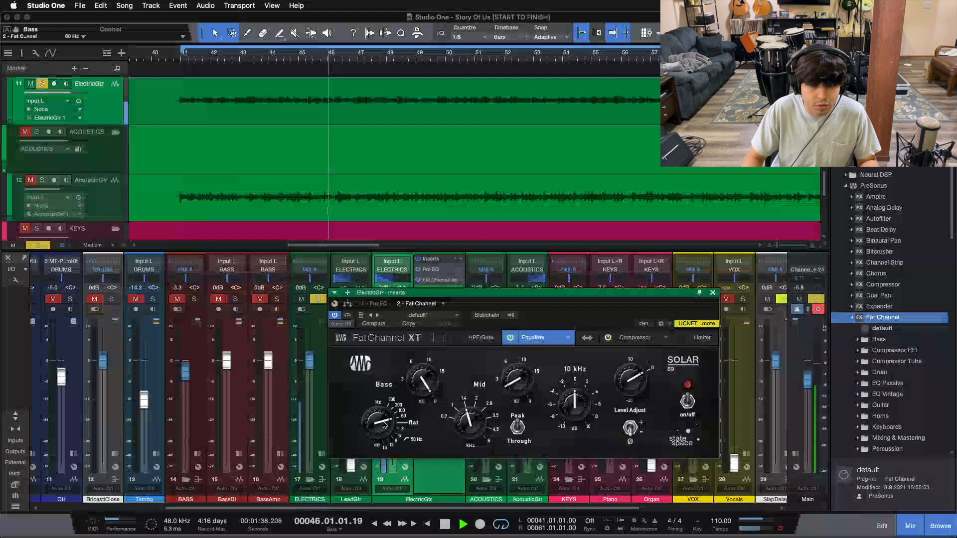
pyautogui.click(514, 384)
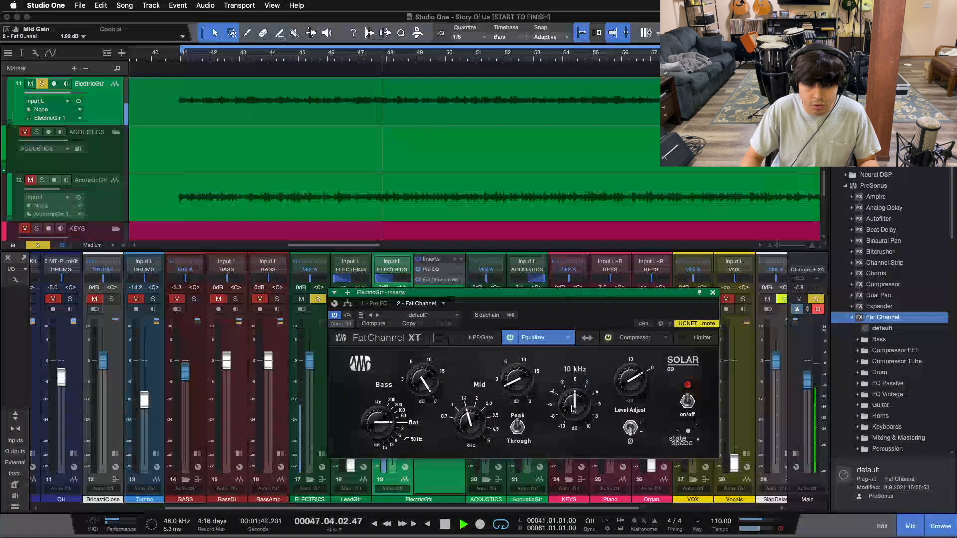
pyautogui.moveTo(574, 414)
pyautogui.mouseDown()
pyautogui.moveTo(571, 356)
pyautogui.moveTo(554, 371)
pyautogui.moveTo(580, 432)
pyautogui.moveTo(577, 404)
pyautogui.mouseUp()
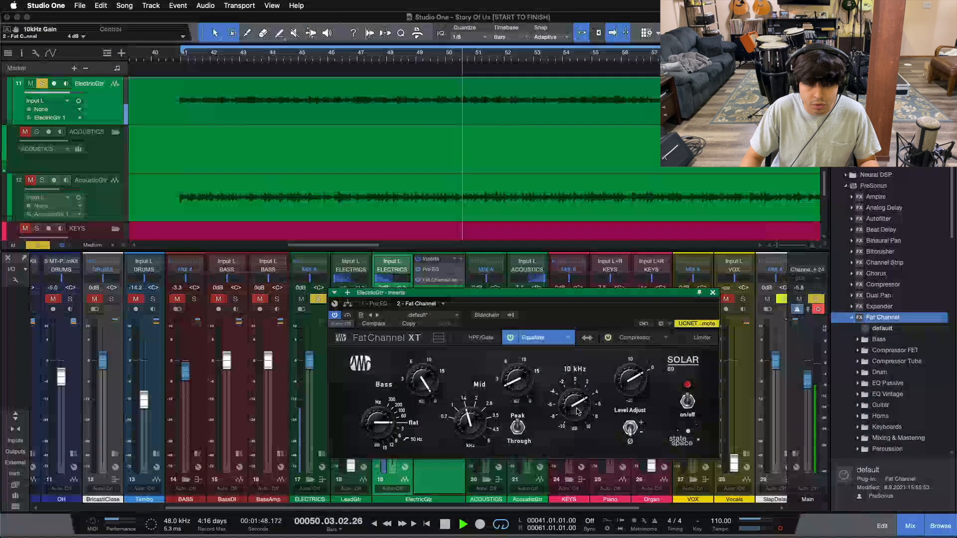
pyautogui.moveTo(377, 425); pyautogui.dragTo(377, 420)
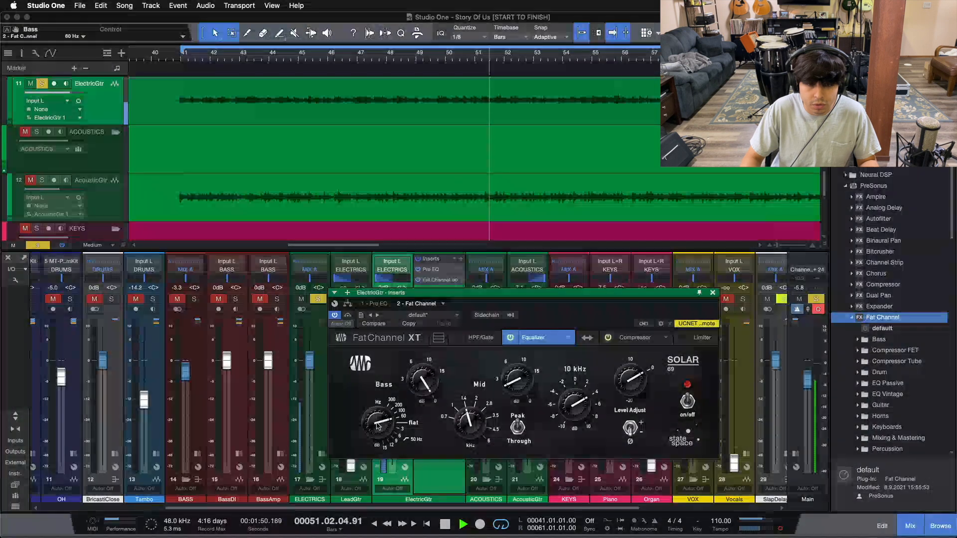
pyautogui.click(509, 339)
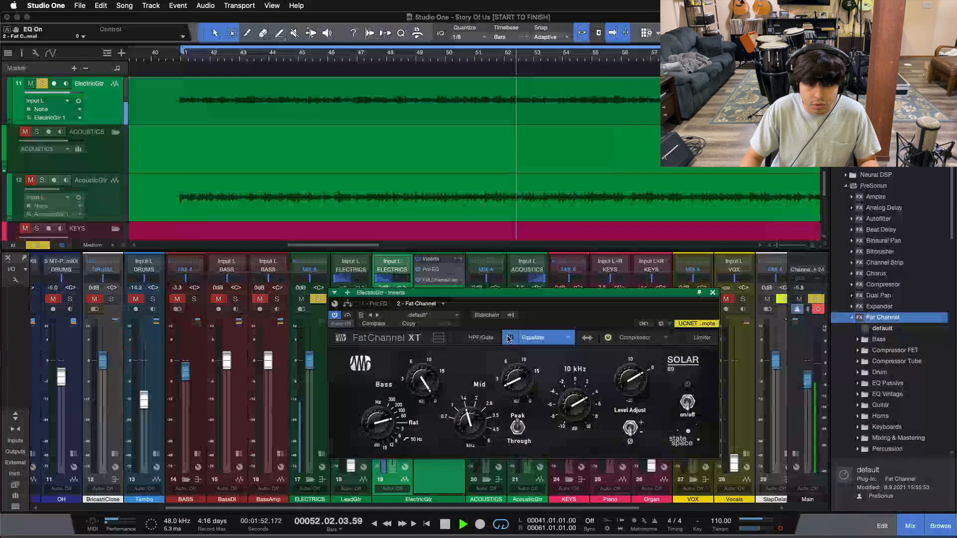
pyautogui.click(509, 339)
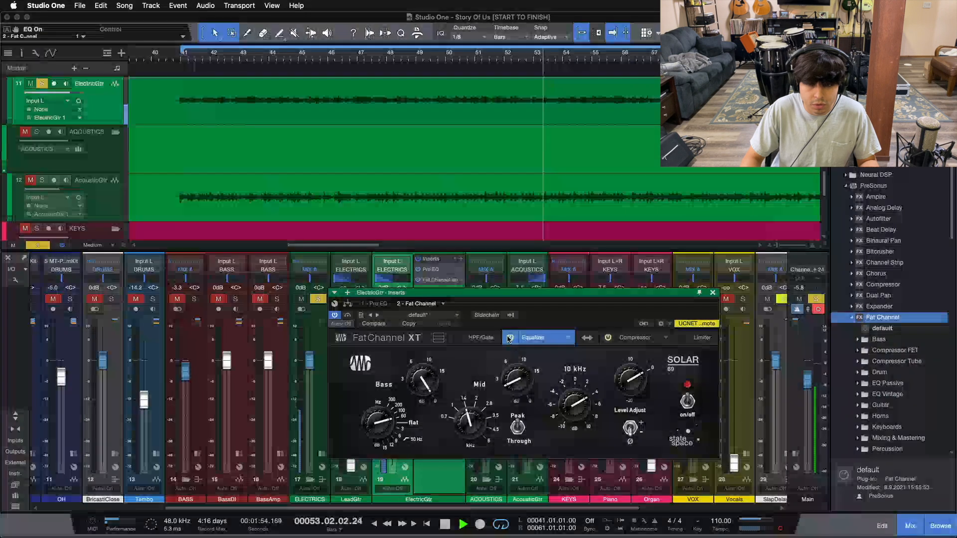
# Set the Solar 69's bass control to flat and its 10 kHz gain to 2 dB, and stop playback.
pyautogui.scroll(-1, 382, 425)
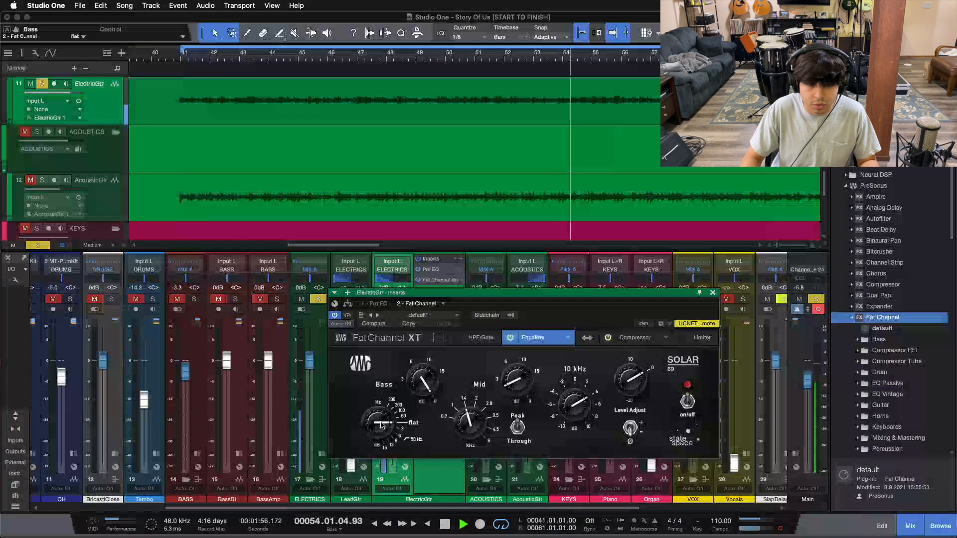
pyautogui.keyDown('super'); pyautogui.click(584, 400); pyautogui.keyUp('super')
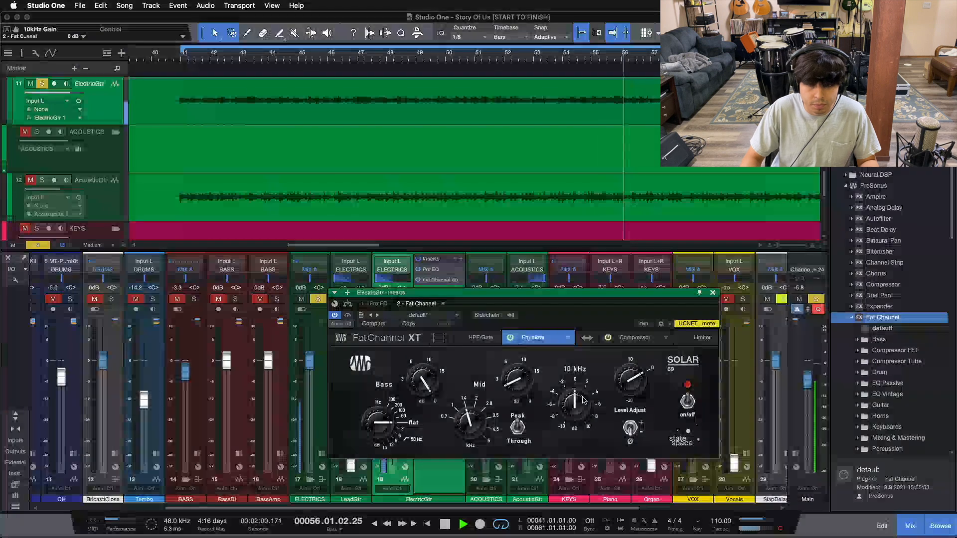
pyautogui.scroll(2, 580, 396)
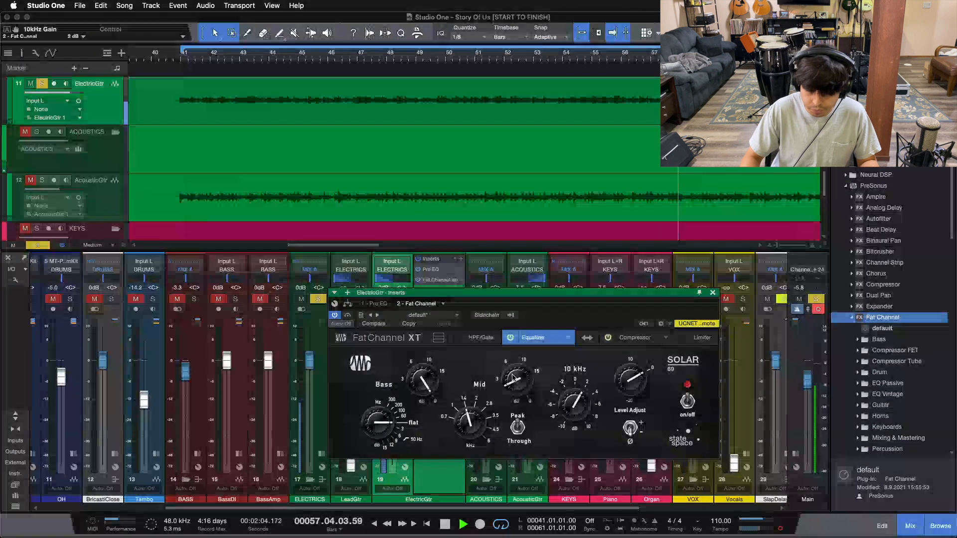
pyautogui.press('space')
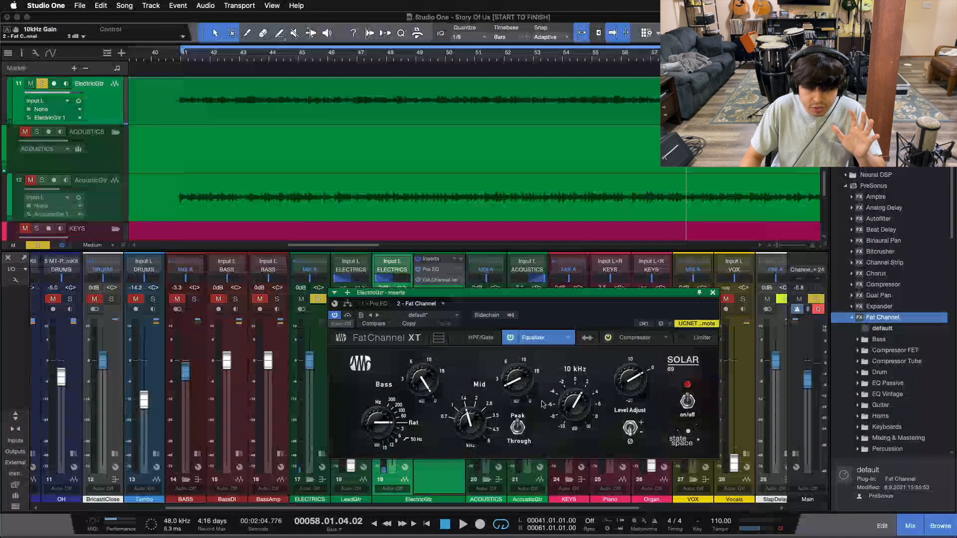
# Examine the electric guitar's Pro EQ curve and Solar 69 settings, trying the bass control at 60 Hz and returning it to flat.
pyautogui.click(385, 304)
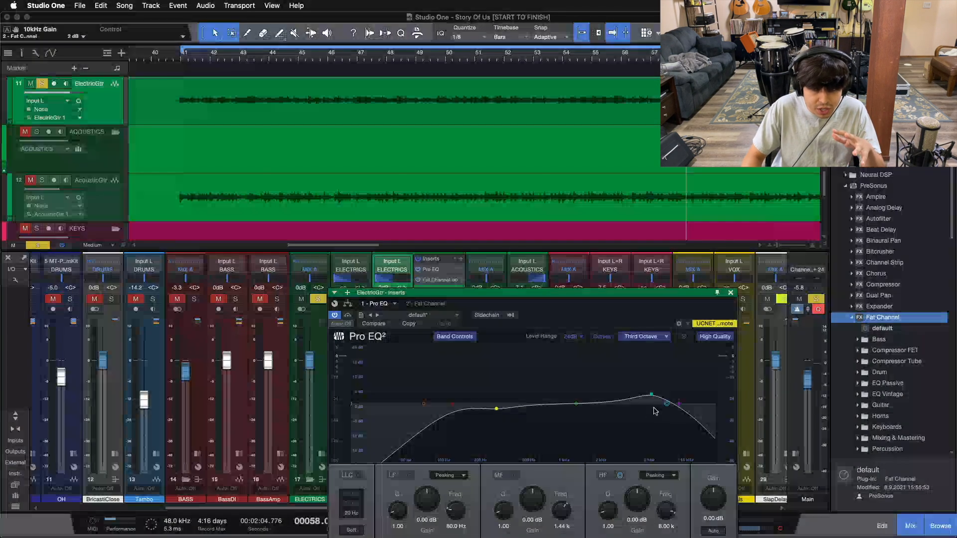
pyautogui.moveTo(586, 294); pyautogui.dragTo(568, 204)
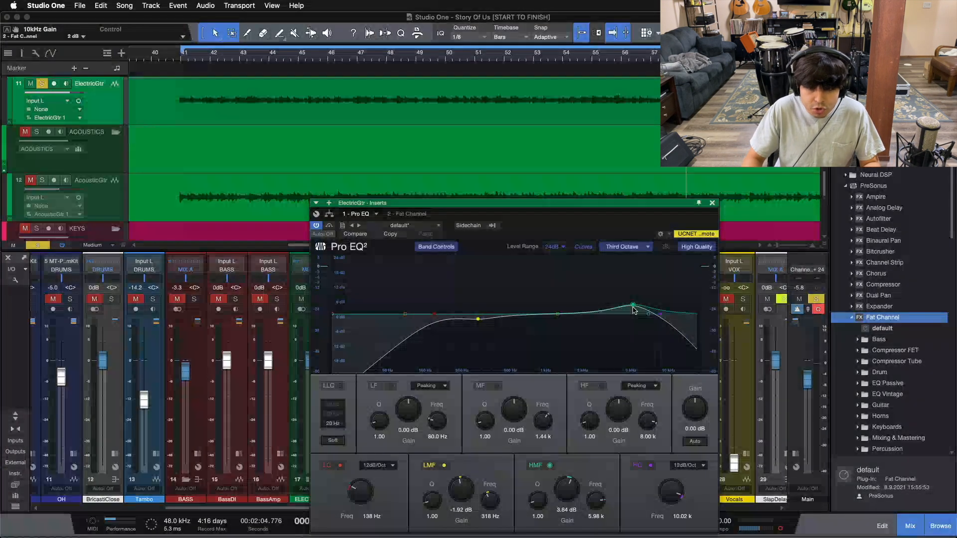
pyautogui.click(401, 215)
pyautogui.click(369, 215)
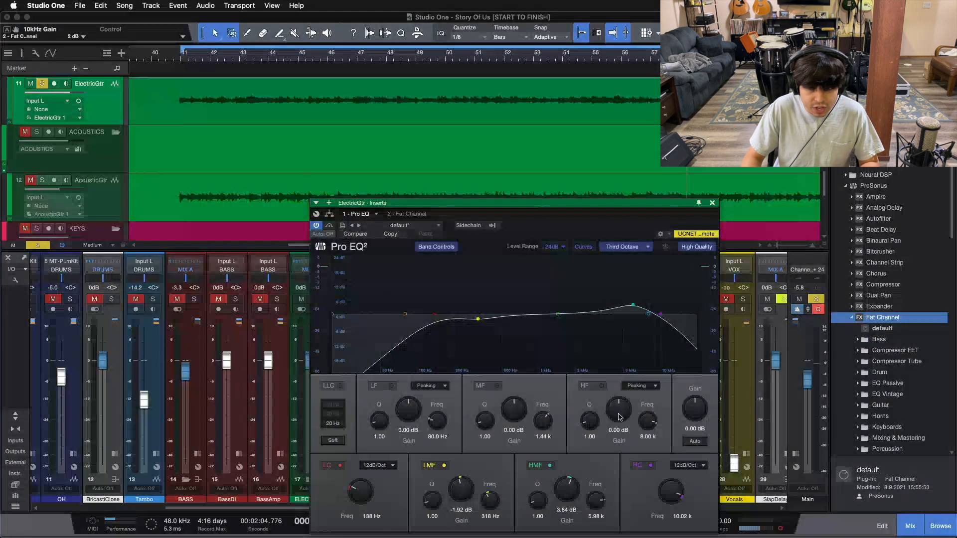
pyautogui.click(406, 213)
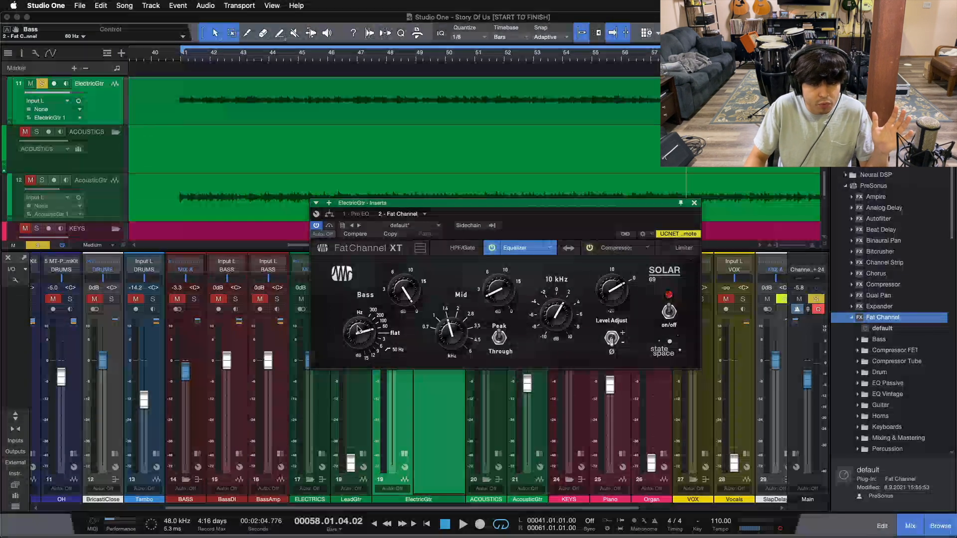
pyautogui.scroll(1, 357, 330)
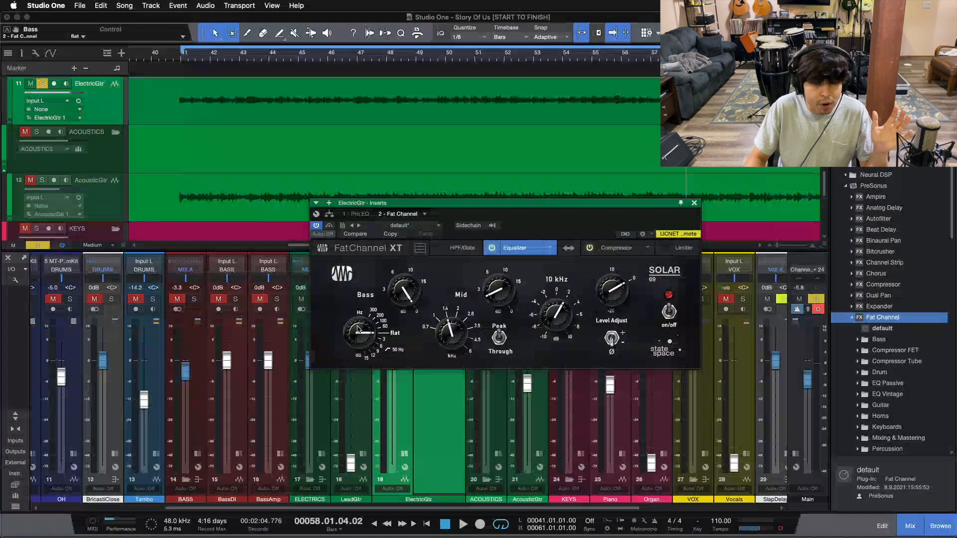
pyautogui.scroll(3, 357, 330)
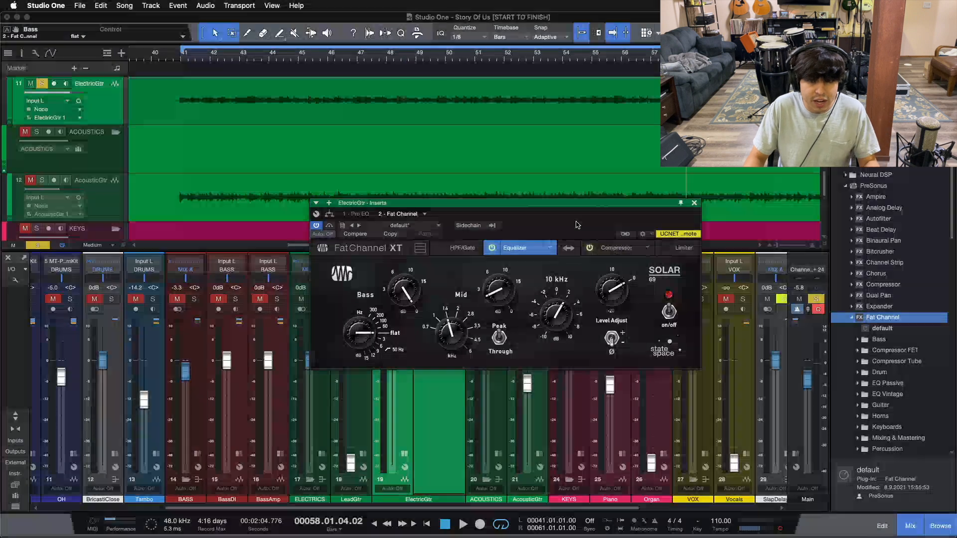
# Check the electric guitar's Everest compressor meter during playback and close the plug-in window.
pyautogui.click(619, 248)
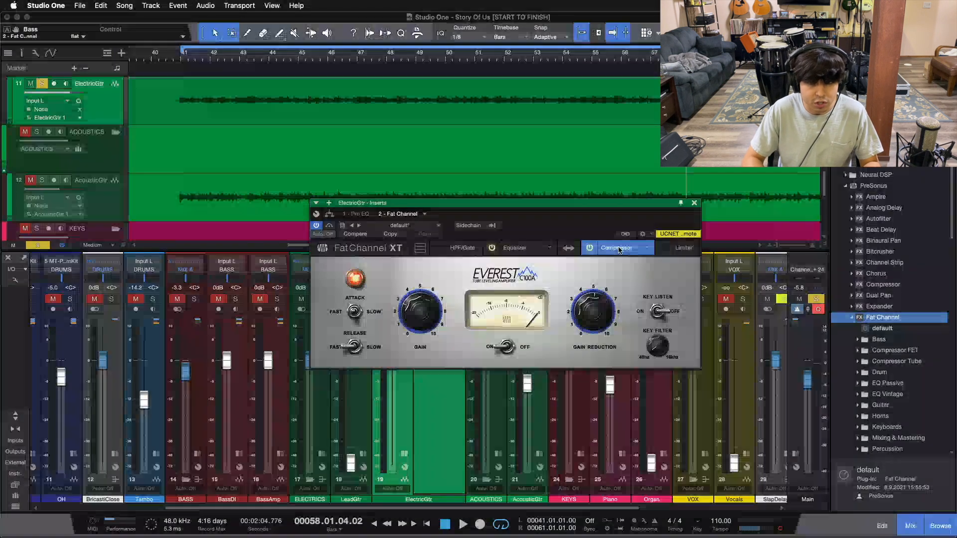
pyautogui.press('space')
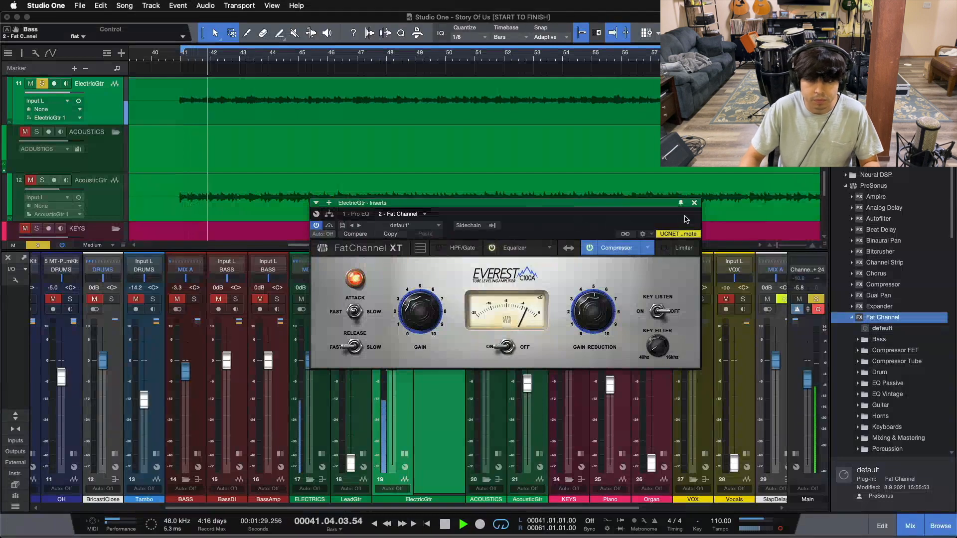
pyautogui.click(694, 203)
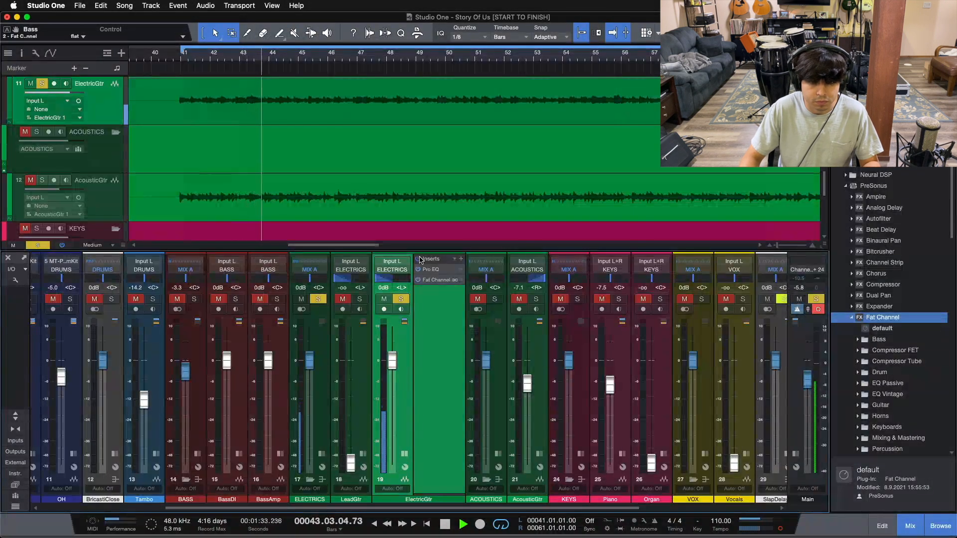
# Solo the acoustic guitar, lower the ElectricGtr fader to -5.0 dB, and toggle the piano's solo to compare.
pyautogui.click(536, 299)
pyautogui.moveTo(392, 360); pyautogui.dragTo(392, 370)
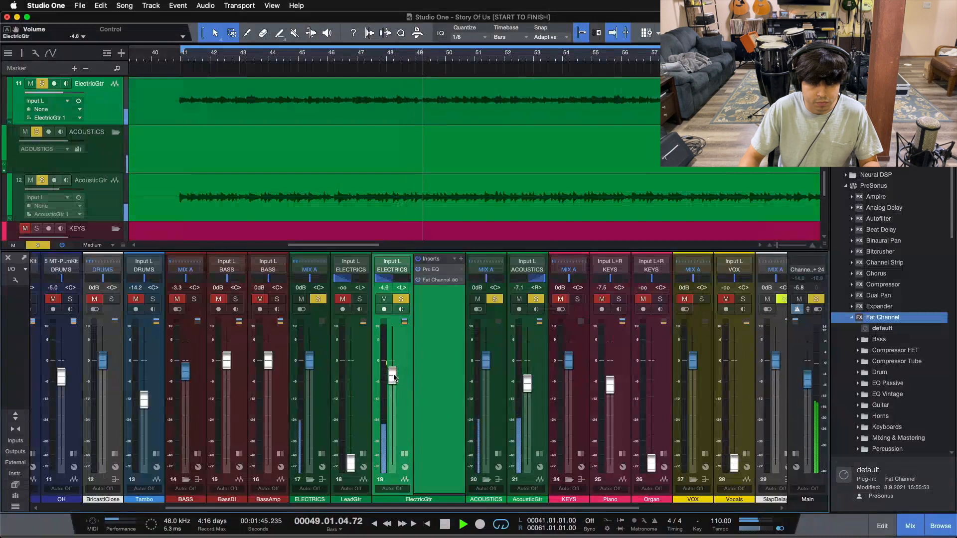
pyautogui.moveTo(394, 377); pyautogui.dragTo(393, 379)
pyautogui.click(780, 530)
pyautogui.click(619, 300)
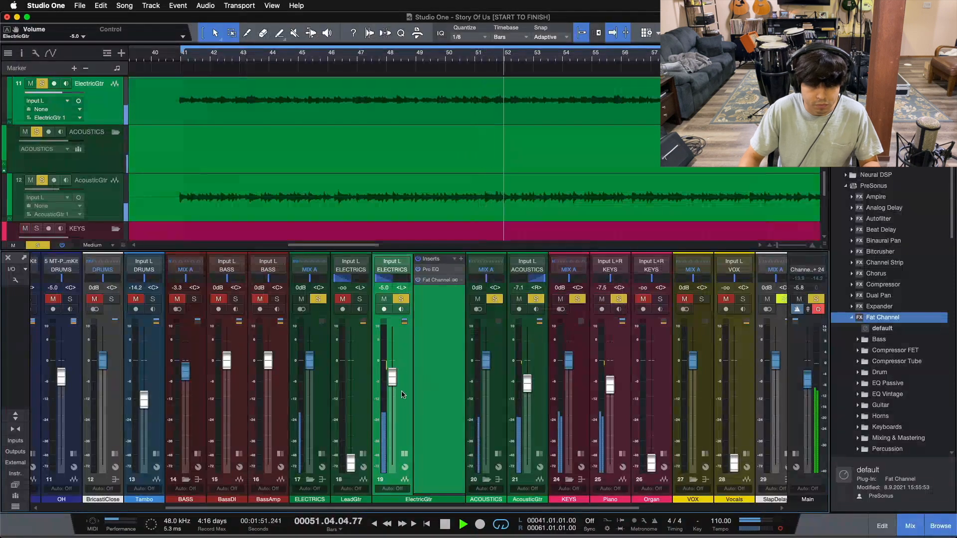
pyautogui.click(618, 300)
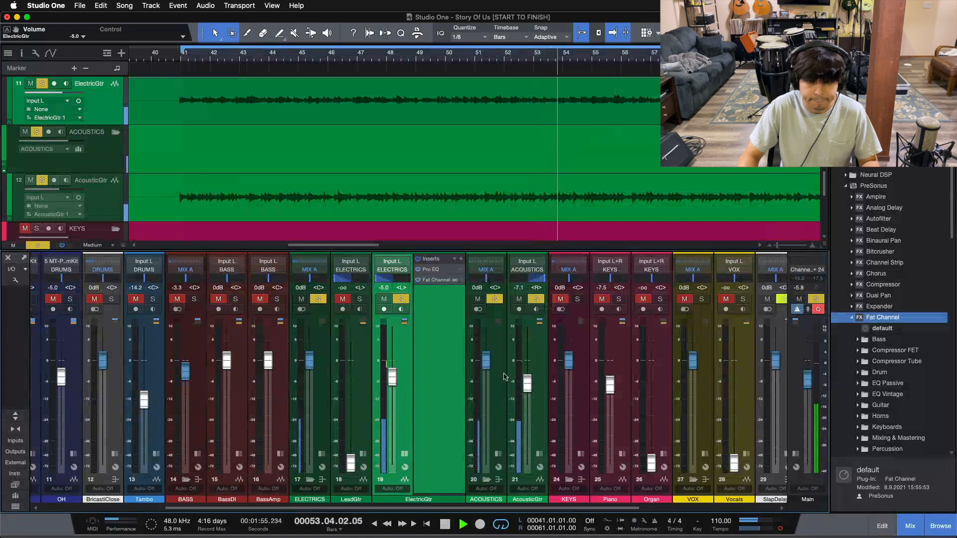
# Solo the piano and lower both guitar channels together, setting ElectricGtr to -6.3 dB and AcousticGtr to -8.3 dB.
pyautogui.click(404, 454)
pyautogui.click(486, 414)
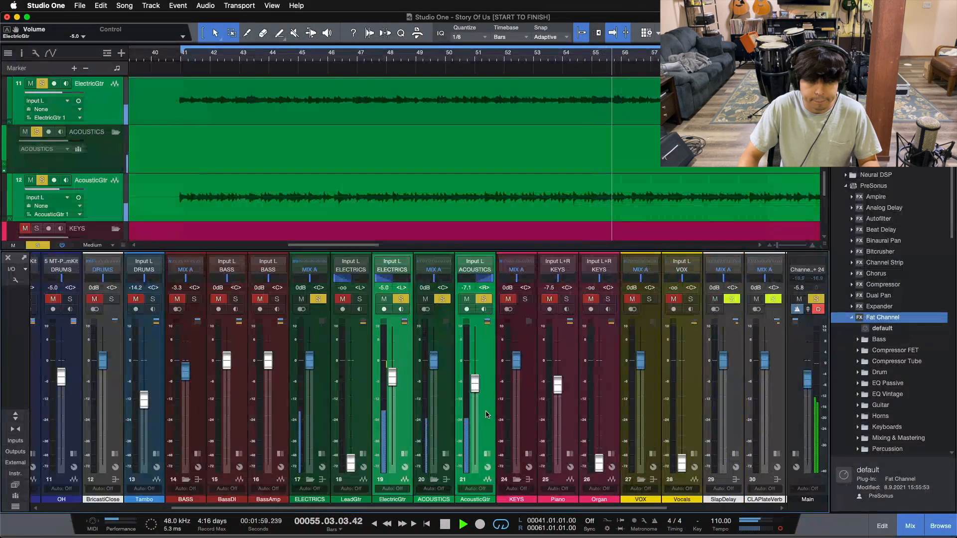
pyautogui.click(567, 299)
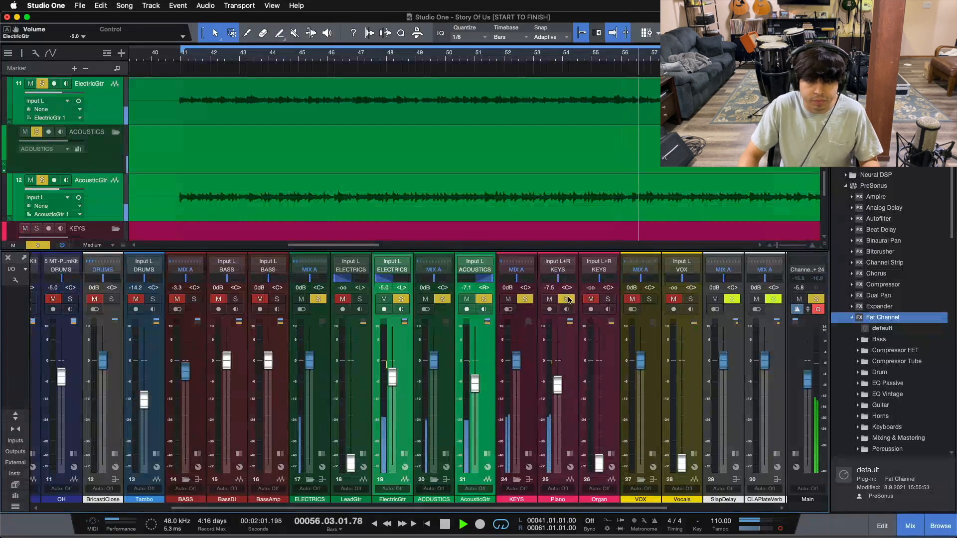
pyautogui.moveTo(394, 380); pyautogui.dragTo(394, 397)
pyautogui.scroll(4, 394, 396)
pyautogui.scroll(1, 394, 396)
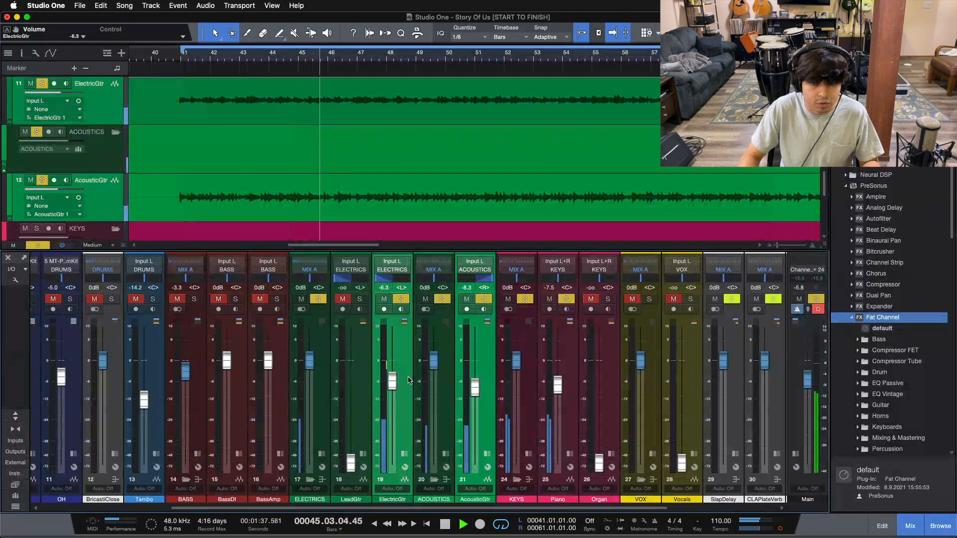
pyautogui.click(404, 375)
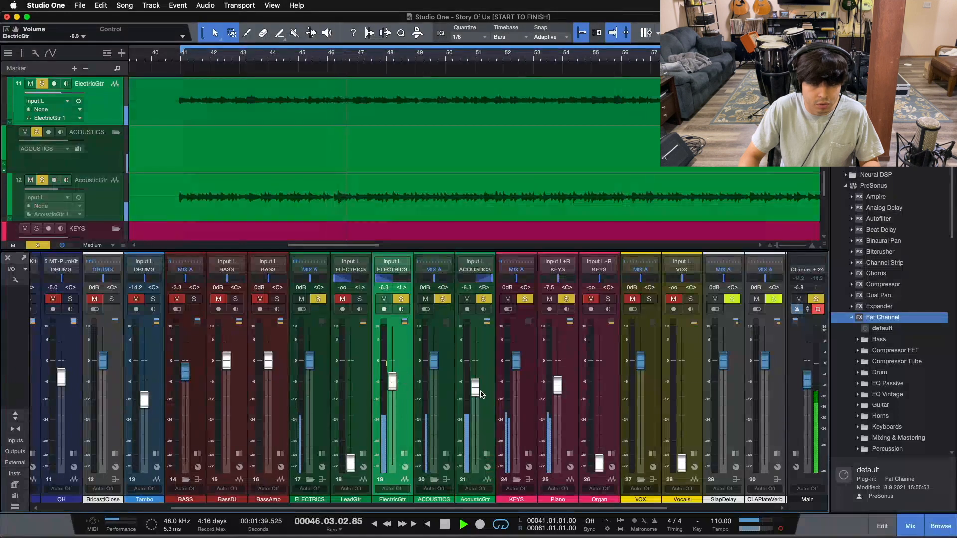
# Set the acoustic guitar's FET compressor input to -22.40 dB and output to -21.28 dB in its Fat Channel, and close the plug-in.
pyautogui.click(487, 454)
pyautogui.click(520, 282)
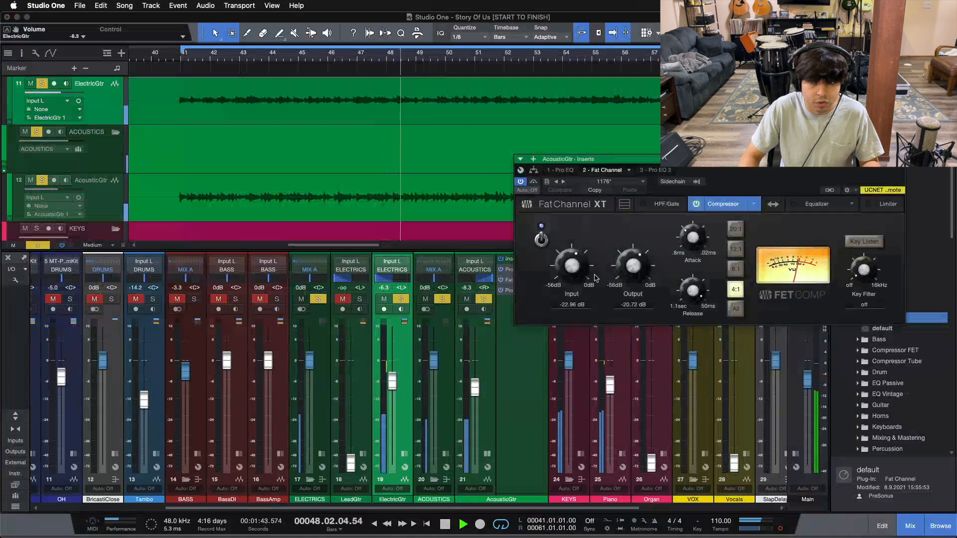
pyautogui.scroll(1, 570, 275)
pyautogui.scroll(-1, 635, 275)
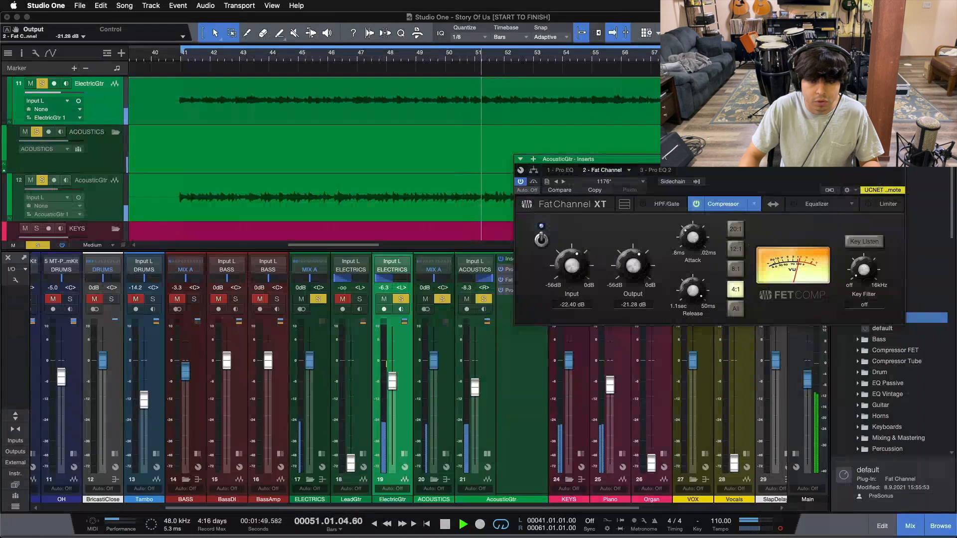
pyautogui.click(900, 159)
# Raise the AcousticGtr fader to -7.9 dB and ElectricGtr to -5.8 dB, and solo the BASS folder with the guitars and piano.
pyautogui.scroll(1, 477, 384)
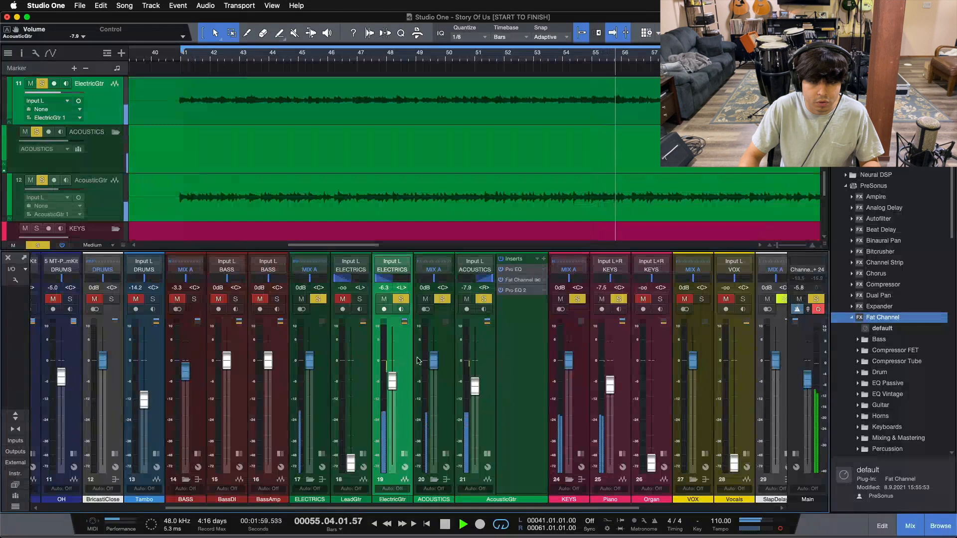
pyautogui.click(488, 454)
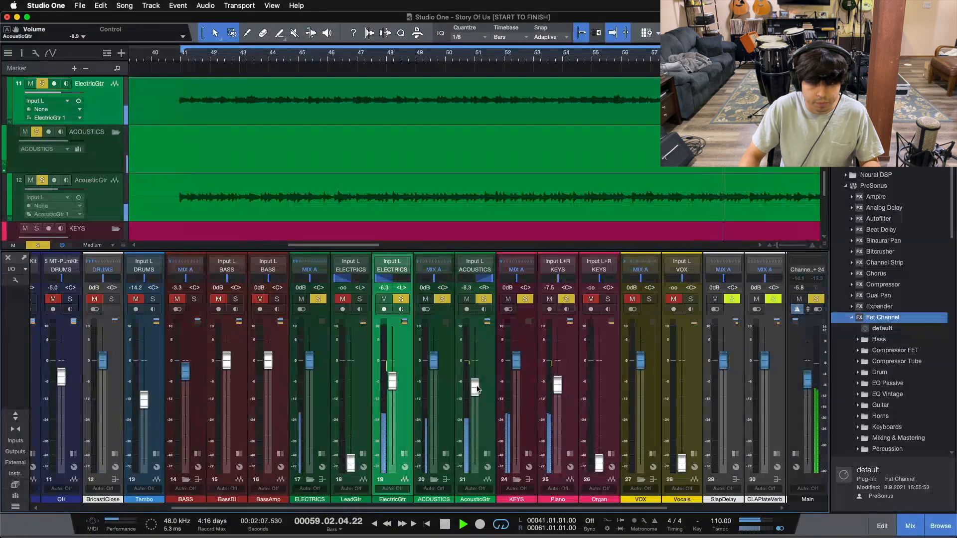
pyautogui.scroll(1, 477, 389)
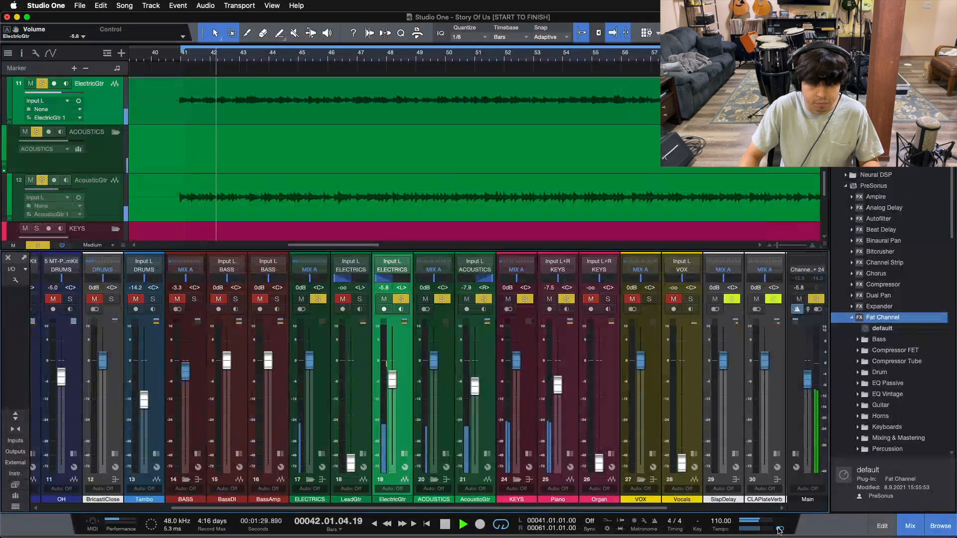
pyautogui.click(194, 300)
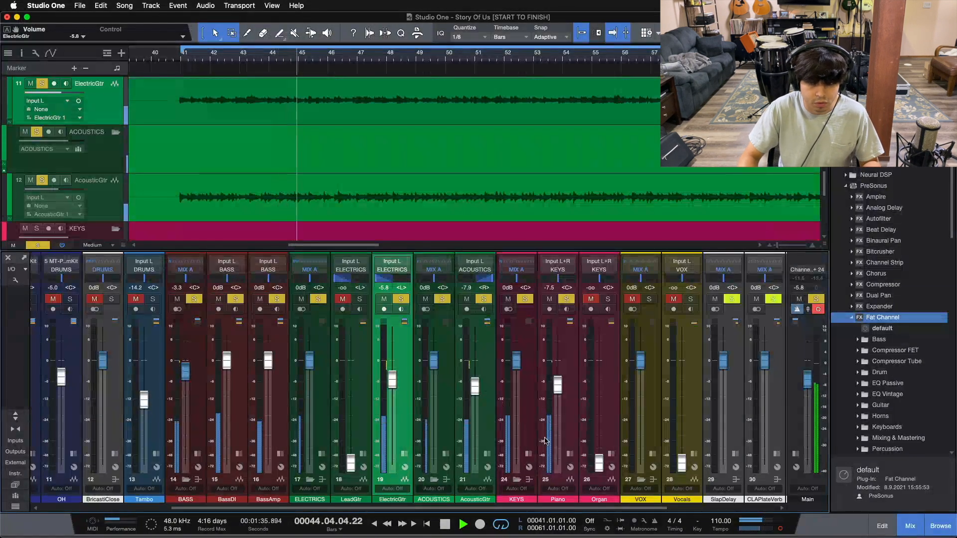
# Add the piano to the two selected guitar channels, clear all solos, and toggle ElectricGtr's mute to compare.
pyautogui.hscroll(-5, 353, 502)
pyautogui.hscroll(5, 353, 502)
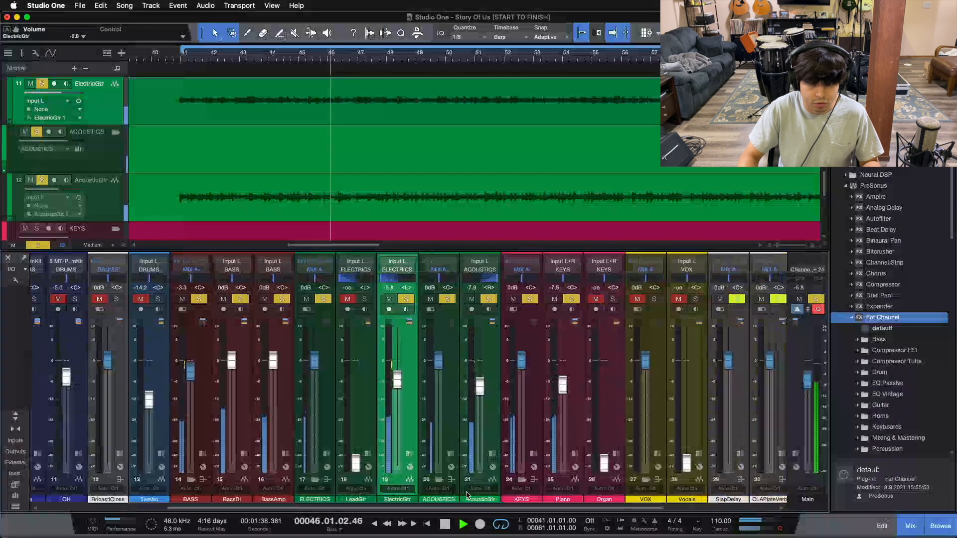
pyautogui.click(571, 413)
pyautogui.hotkey('shift', 's')
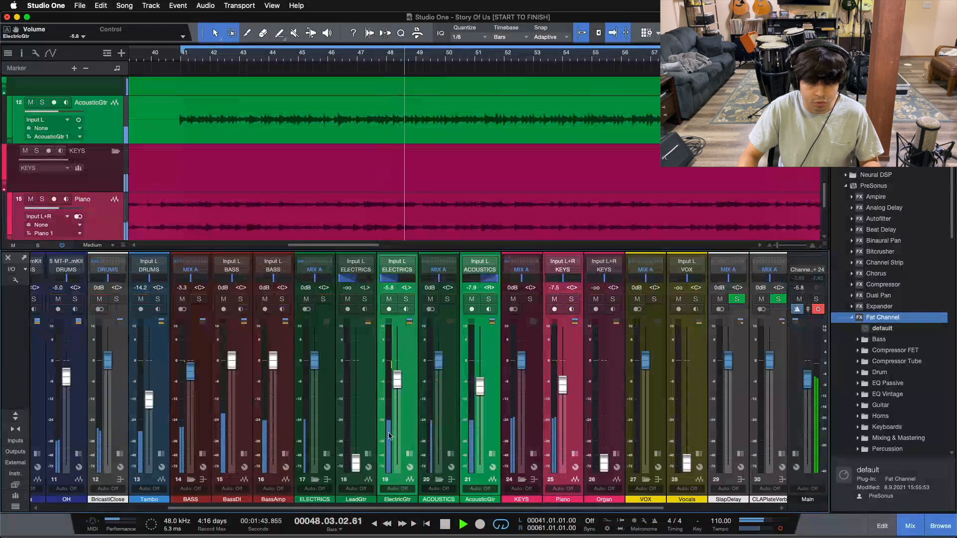
pyautogui.click(391, 290)
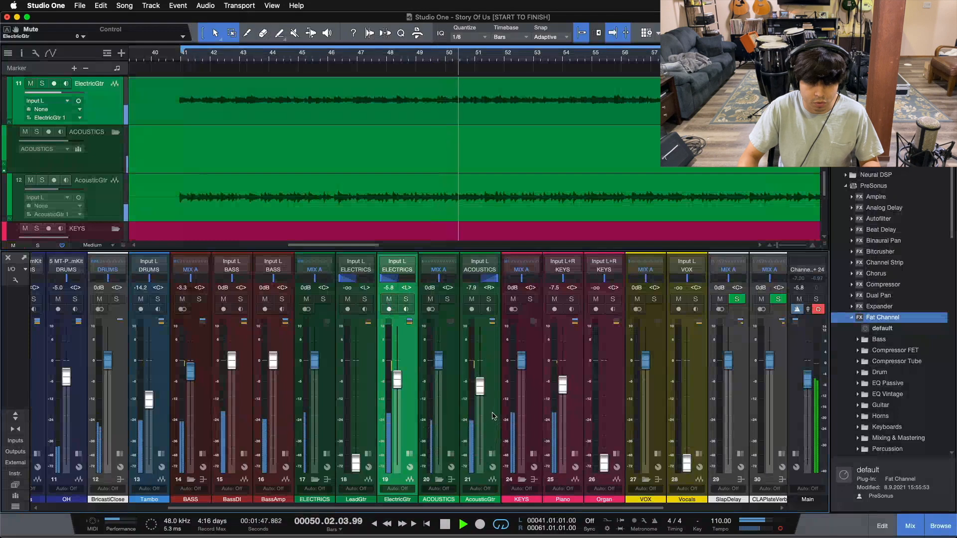
# Temporarily mute BASS and Tambo while raising ElectricGtr to -5.4 dB, AcousticGtr to -7.5 dB and Piano to -7.1 dB together.
pyautogui.click(182, 299)
pyautogui.click(140, 299)
pyautogui.keyDown('super'); pyautogui.click(497, 406); pyautogui.keyUp('super')
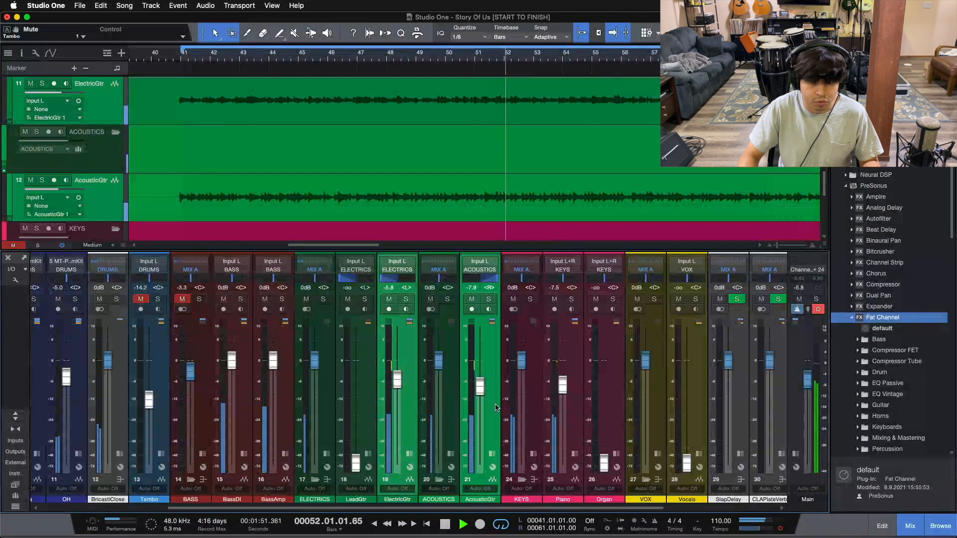
pyautogui.keyDown('super'); pyautogui.click(578, 409); pyautogui.keyUp('super')
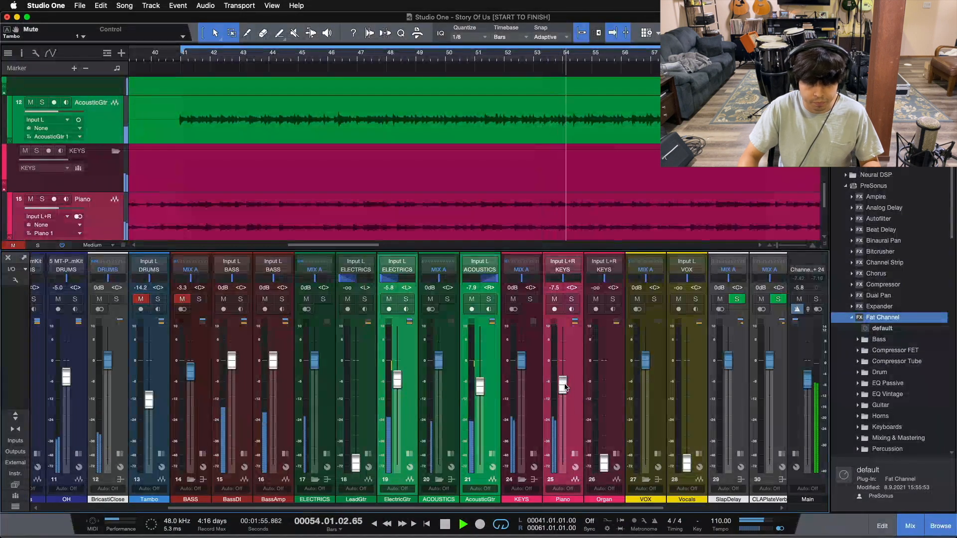
pyautogui.moveTo(563, 387); pyautogui.dragTo(564, 386)
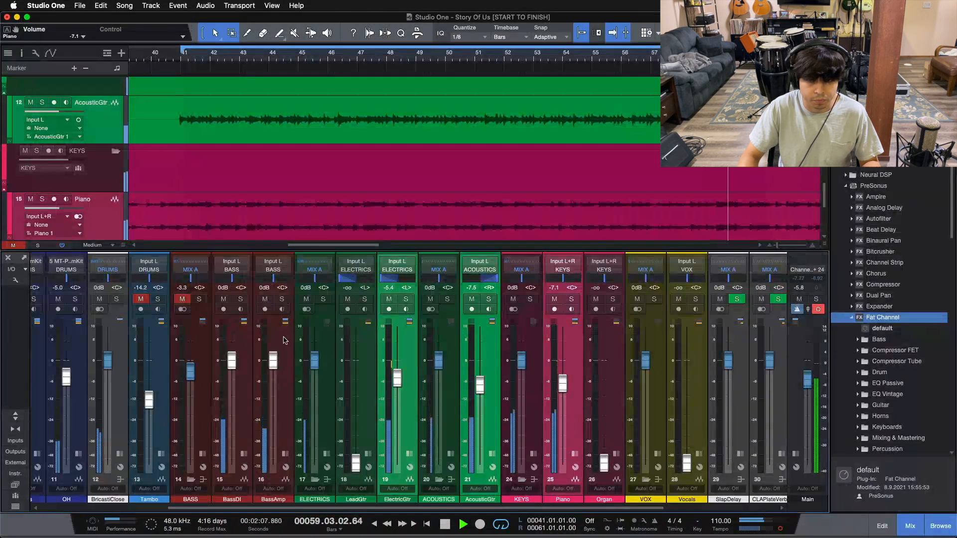
pyautogui.click(181, 300)
pyautogui.click(140, 299)
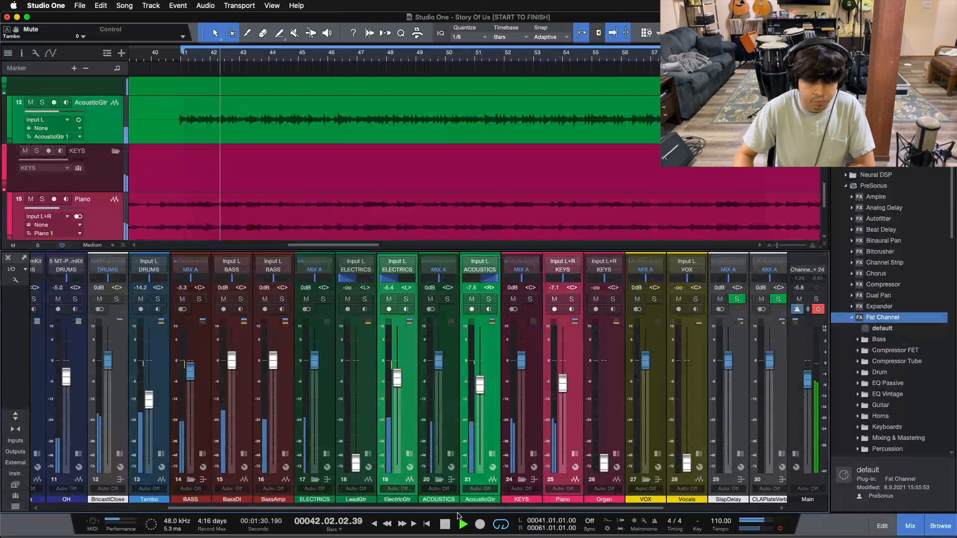
# Lower the ElectricGtr fader alone to -6.3 dB and toggle its mute to compare it in the mix.
pyautogui.click(782, 530)
pyautogui.moveTo(417, 57); pyautogui.dragTo(570, 24)
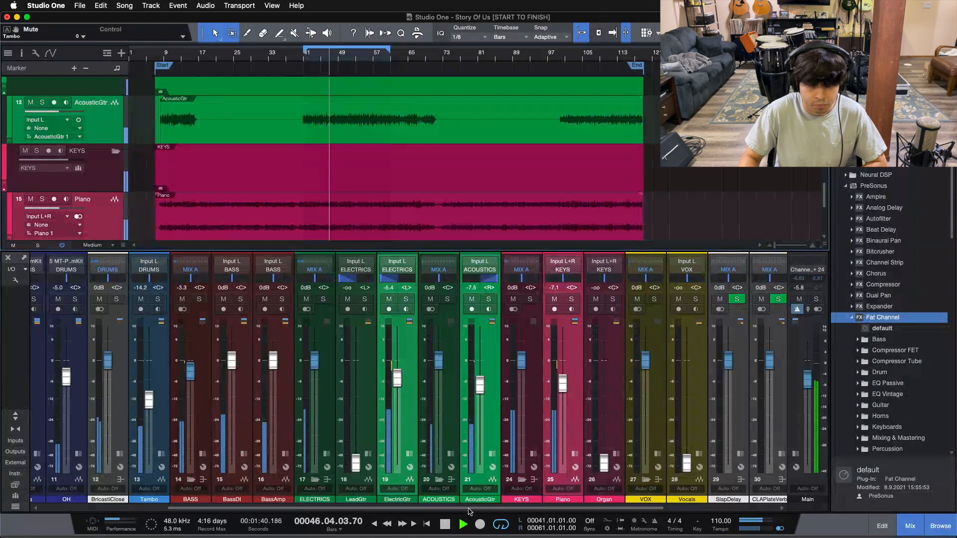
pyautogui.moveTo(493, 508)
pyautogui.mouseDown()
pyautogui.moveTo(390, 512)
pyautogui.moveTo(511, 511)
pyautogui.mouseUp()
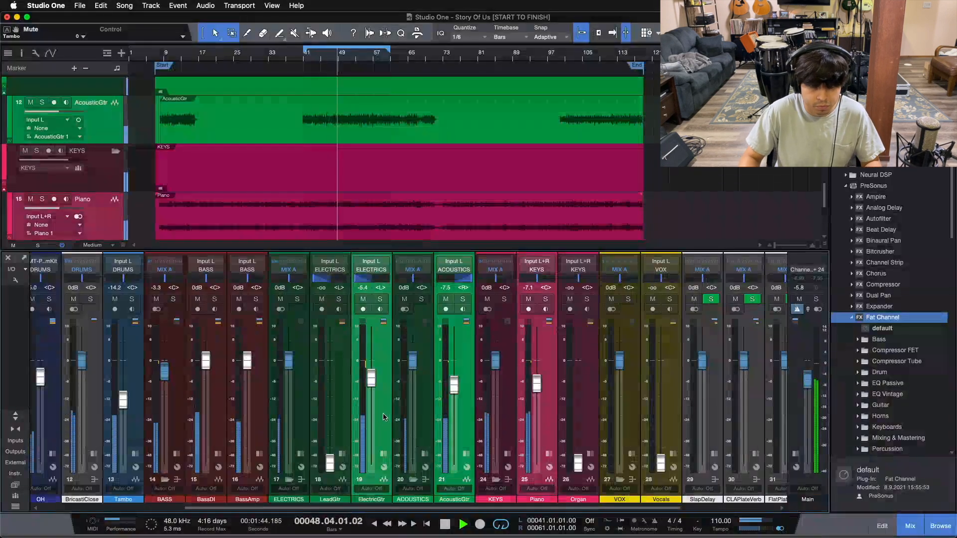
pyautogui.click(377, 394)
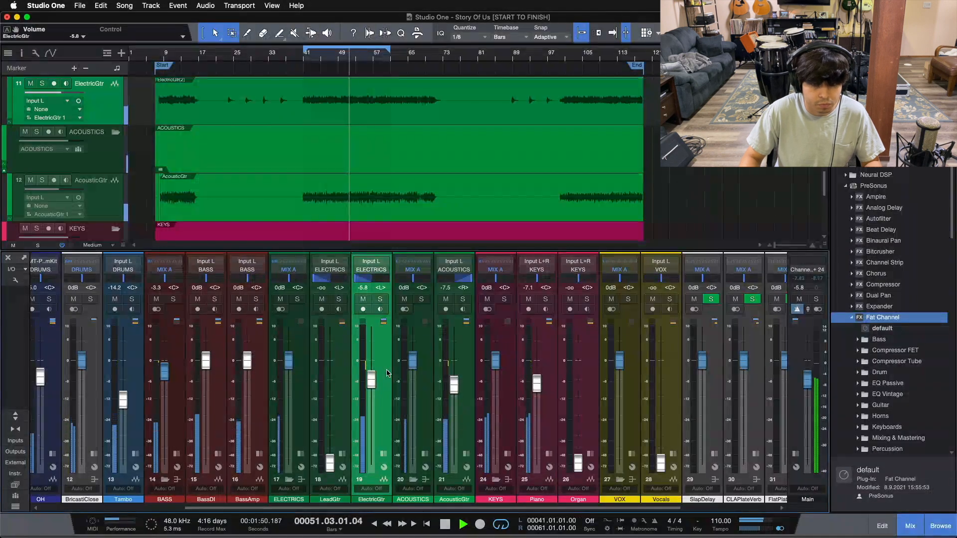
pyautogui.moveTo(370, 383); pyautogui.dragTo(370, 385)
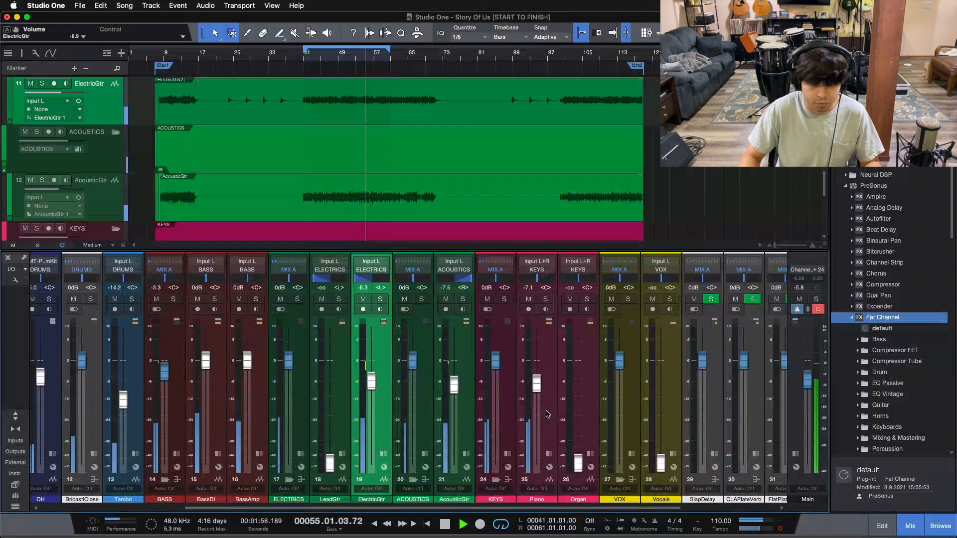
pyautogui.click(363, 298)
pyautogui.click(363, 299)
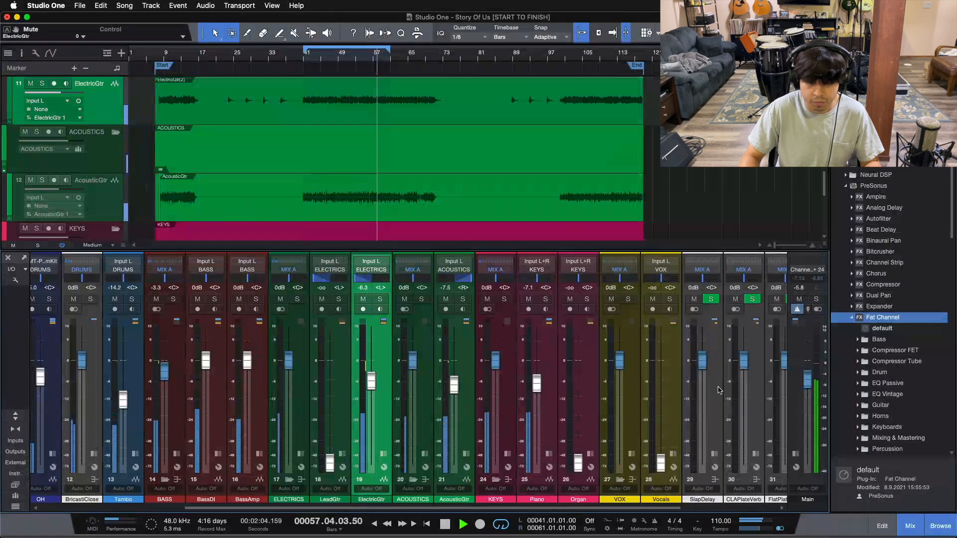
# Reset the Main fader to 0 dB and replay the mix from bar 41.
pyautogui.press('space')
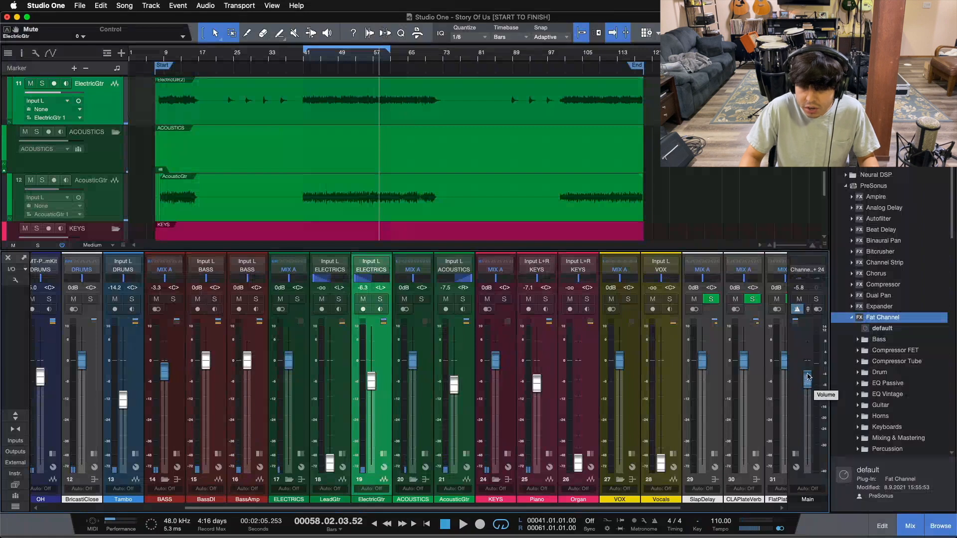
pyautogui.keyDown('super'); pyautogui.click(808, 377); pyautogui.keyUp('super')
pyautogui.press('KP_1')
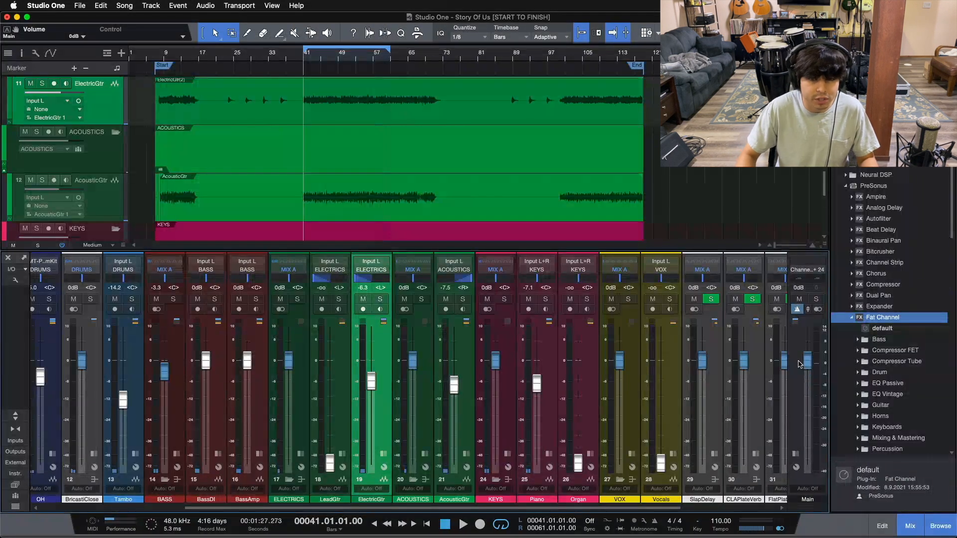
pyautogui.press('space')
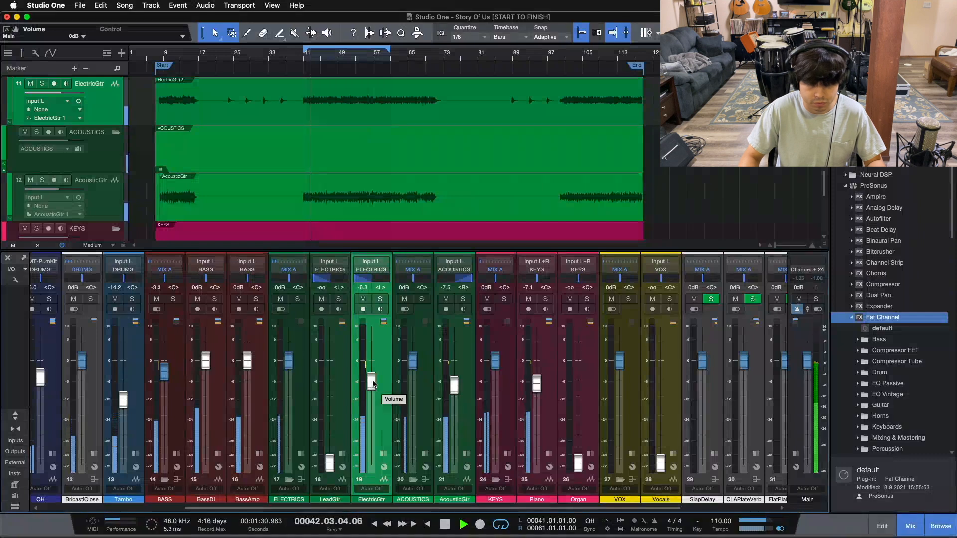
# Try ElectricGtr at -5.8 dB, AcousticGtr at -7.1 dB and Piano at -6.7 dB together, and revert the three faders.
pyautogui.click(464, 403)
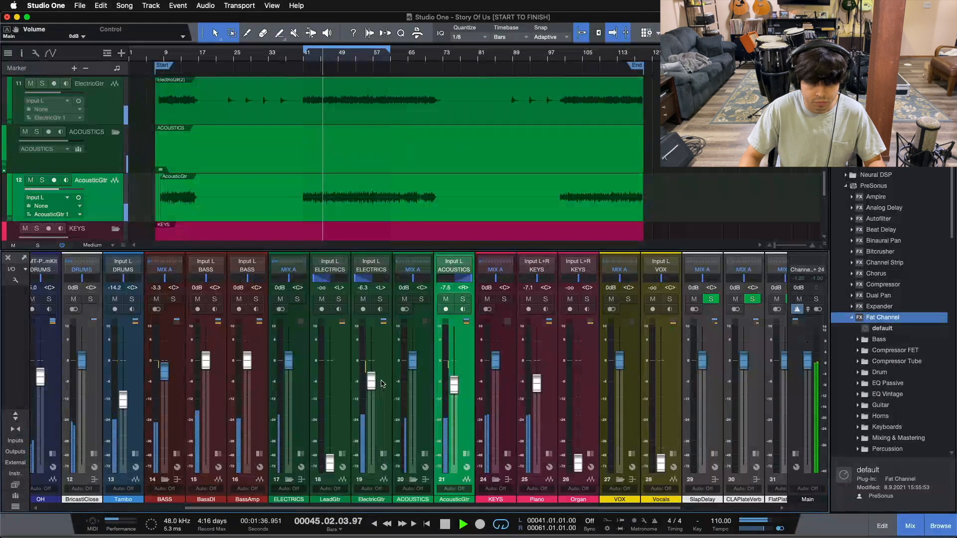
pyautogui.click(382, 385)
pyautogui.keyDown('super'); pyautogui.click(464, 398); pyautogui.keyUp('super')
pyautogui.keyDown('super'); pyautogui.click(545, 399); pyautogui.keyUp('super')
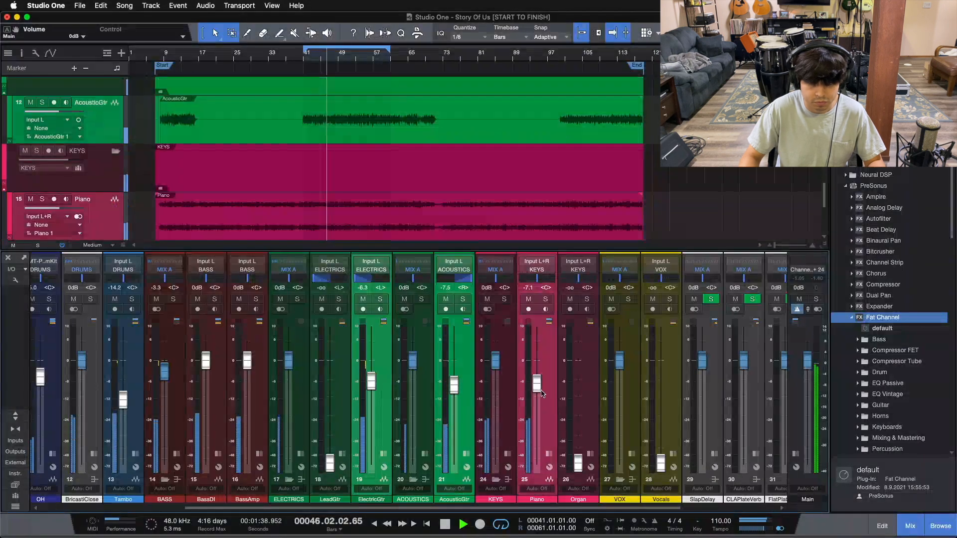
pyautogui.moveTo(537, 386); pyautogui.dragTo(538, 384)
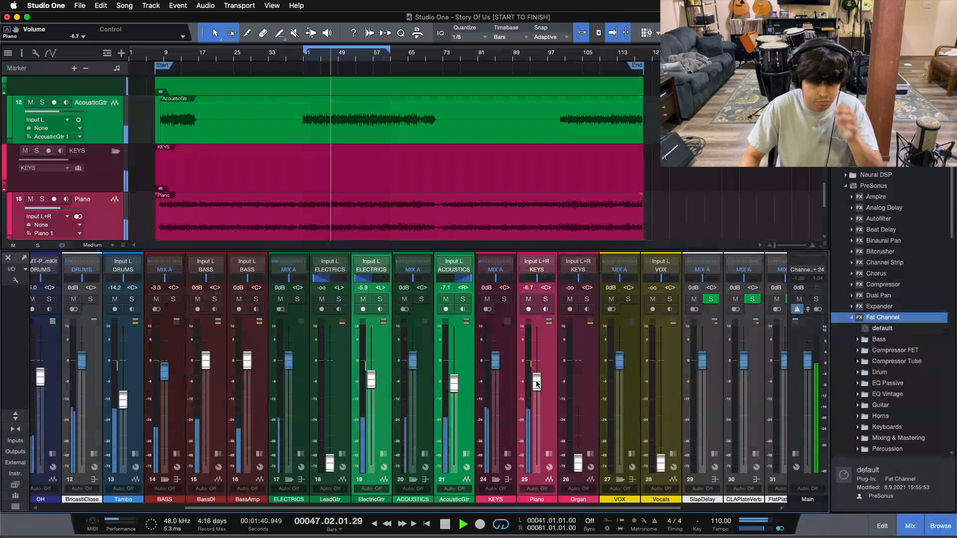
pyautogui.moveTo(537, 384); pyautogui.dragTo(537, 385)
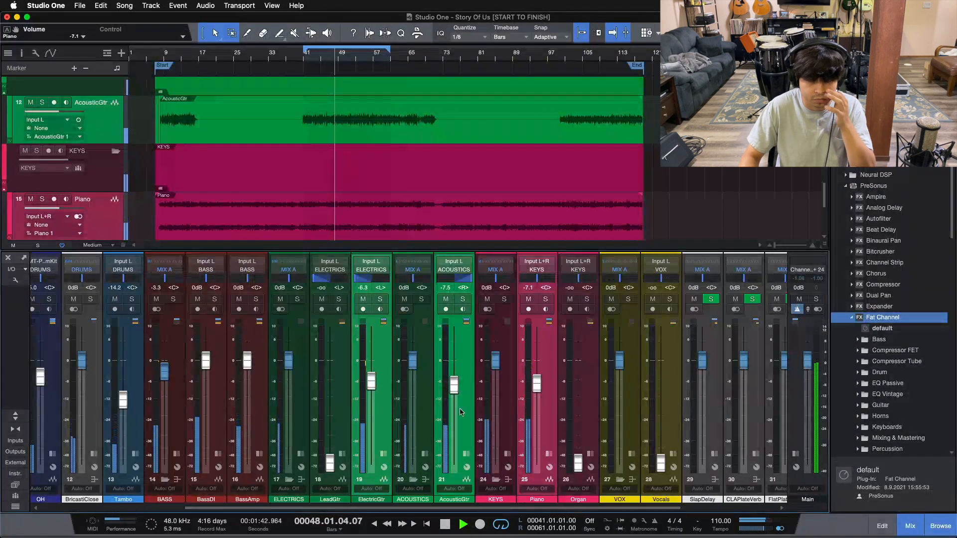
# Solo both guitars, lower ElectricGtr to -6.7 dB, check the guitars against the soloed piano, and clear all solos.
pyautogui.click(441, 401)
pyautogui.click(379, 300)
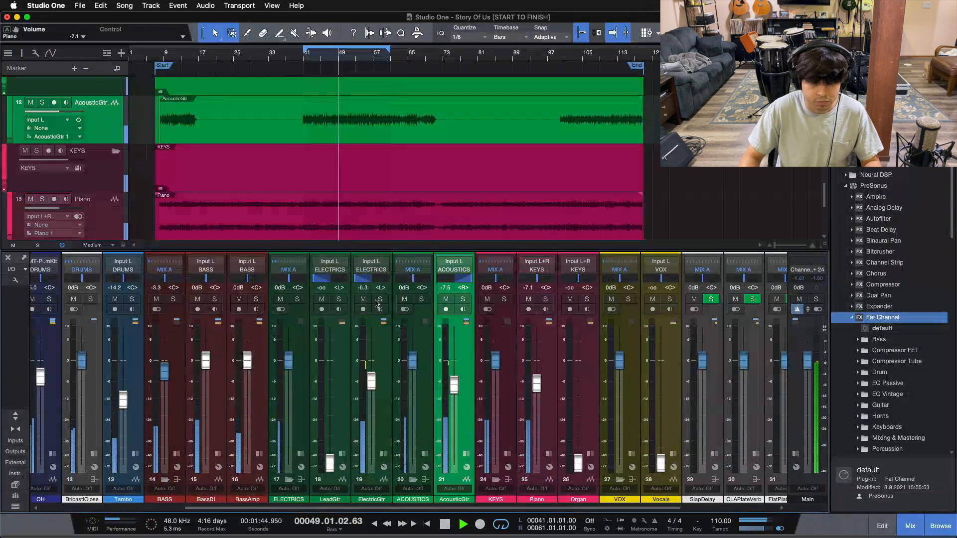
pyautogui.click(463, 299)
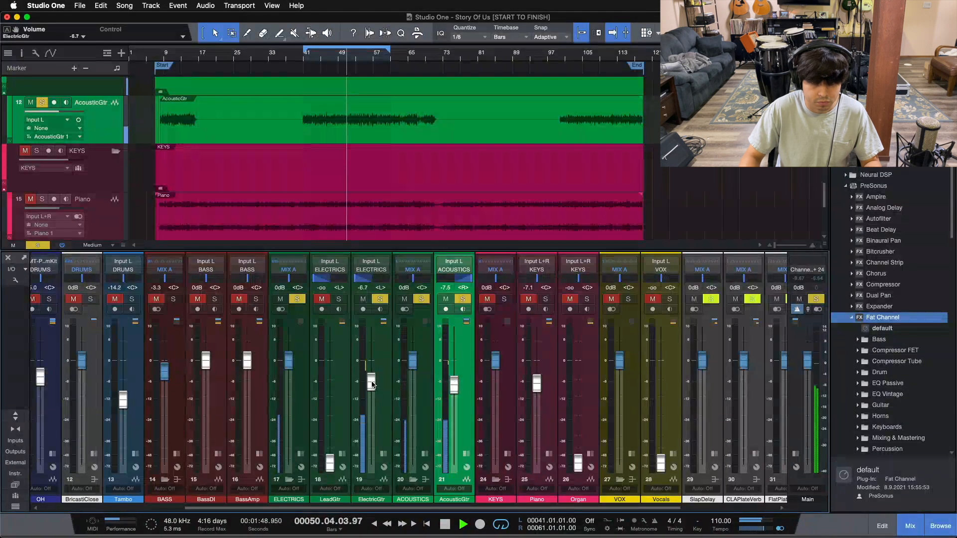
pyautogui.click(545, 299)
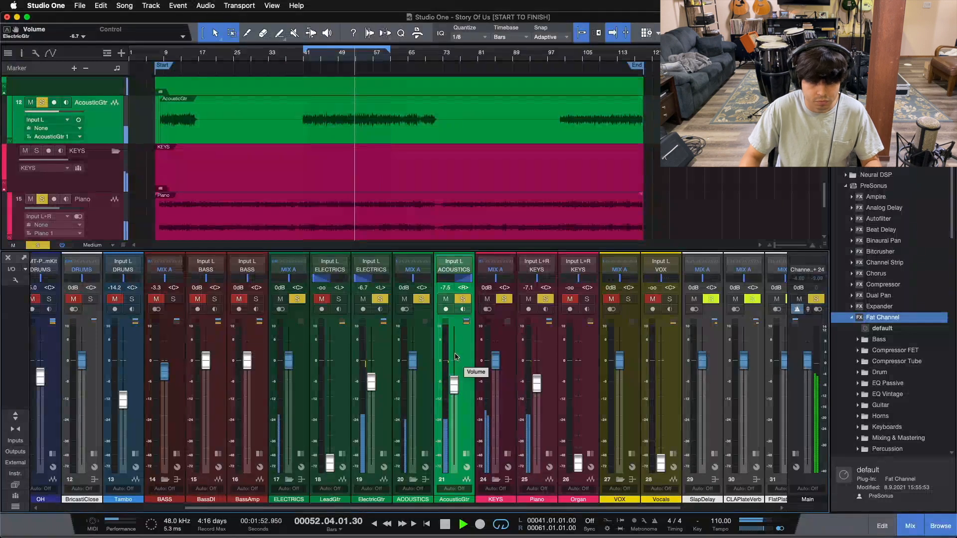
pyautogui.hotkey('shift', 's')
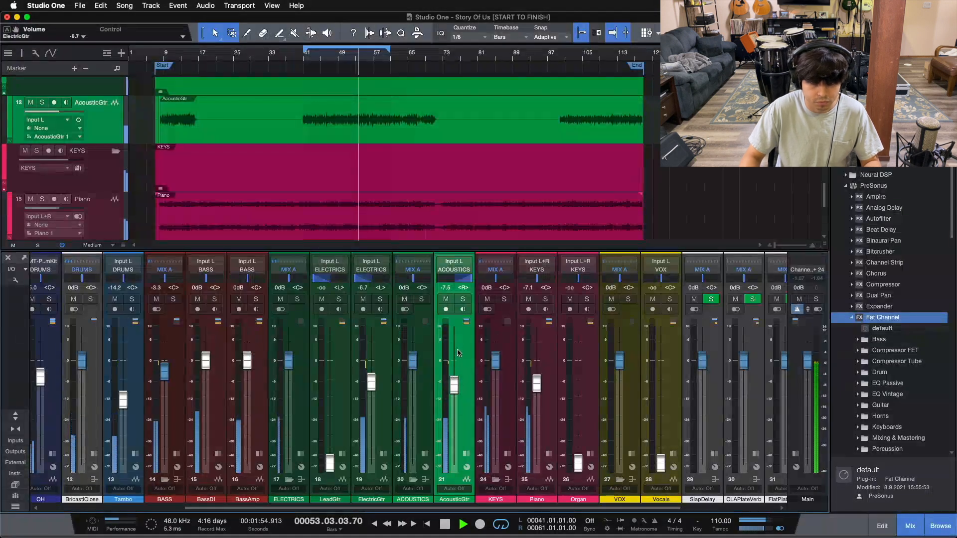
# Raise both guitars together to -6.3 dB for ElectricGtr and -7.1 dB for AcousticGtr, and lower the Main fader to -5.8 dB.
pyautogui.press('Up')
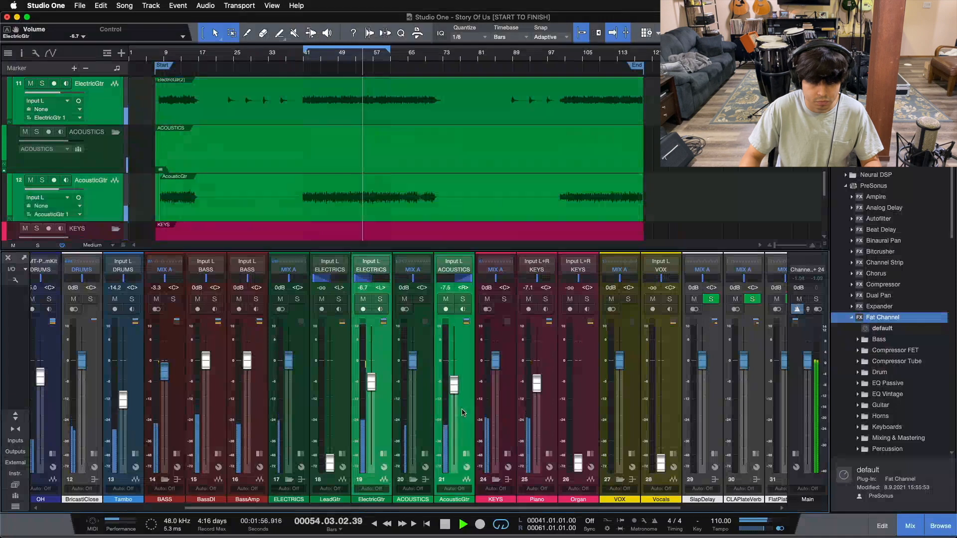
pyautogui.moveTo(454, 394); pyautogui.dragTo(454, 391)
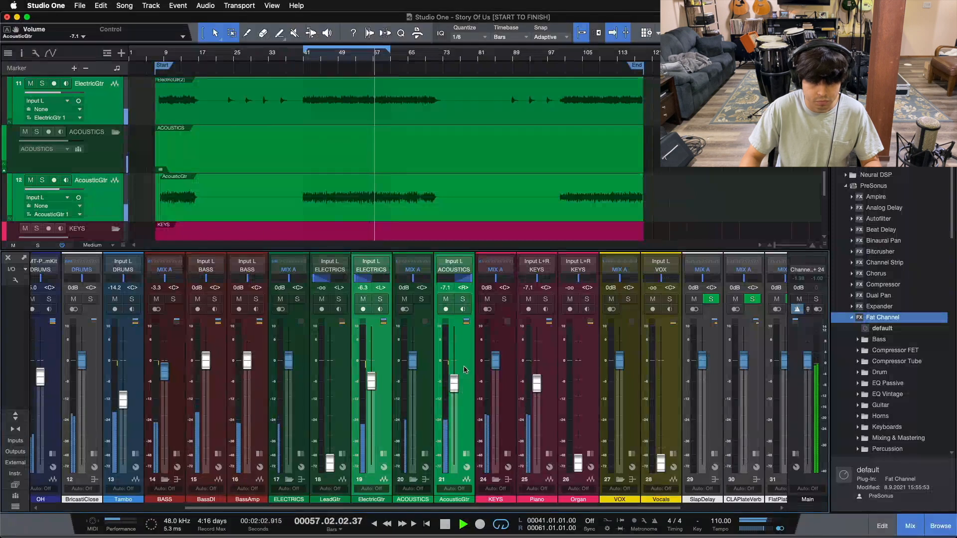
pyautogui.click(780, 530)
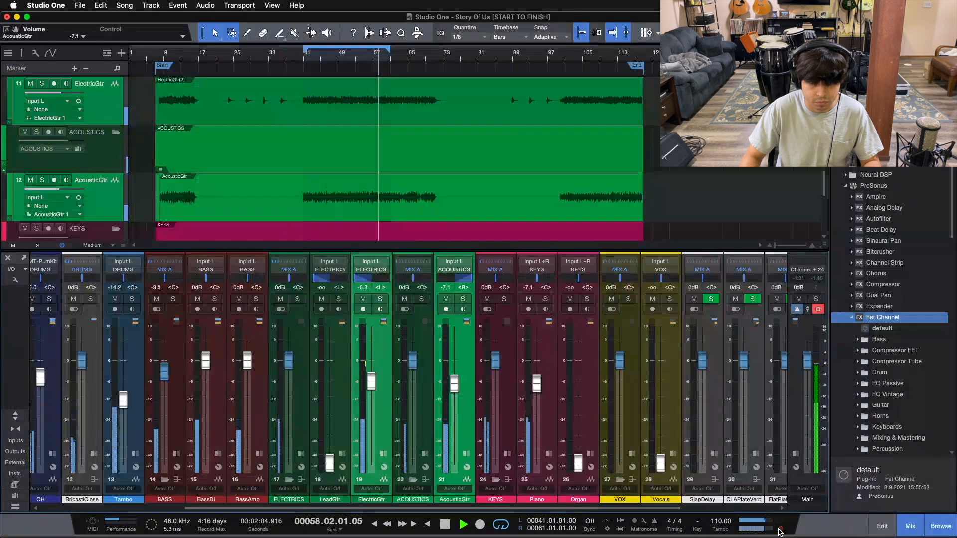
pyautogui.scroll(-3, 809, 366)
pyautogui.scroll(-1, 809, 365)
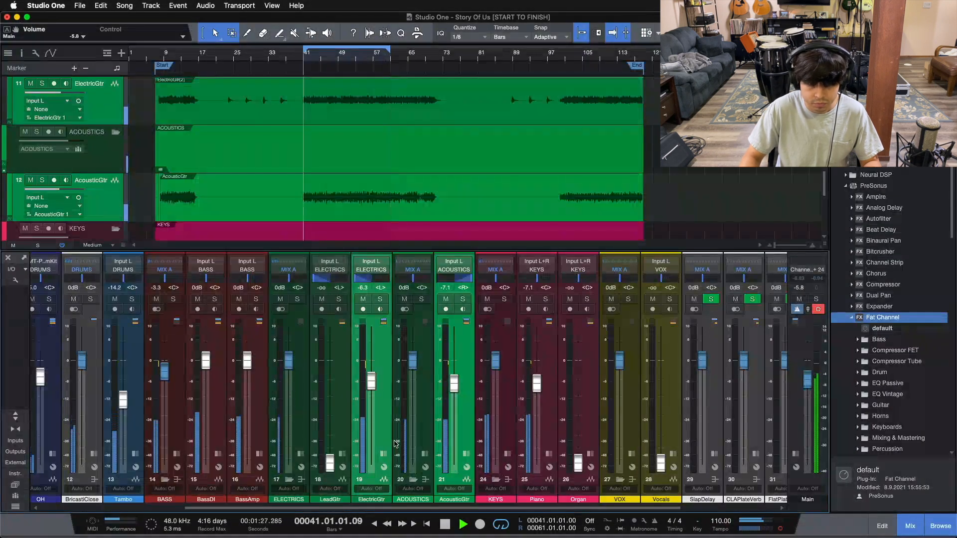
# Expand the ElectricGtr inserts and toggle the channel's mute during playback to compare the mix with and without it.
pyautogui.click(380, 453)
pyautogui.click(384, 455)
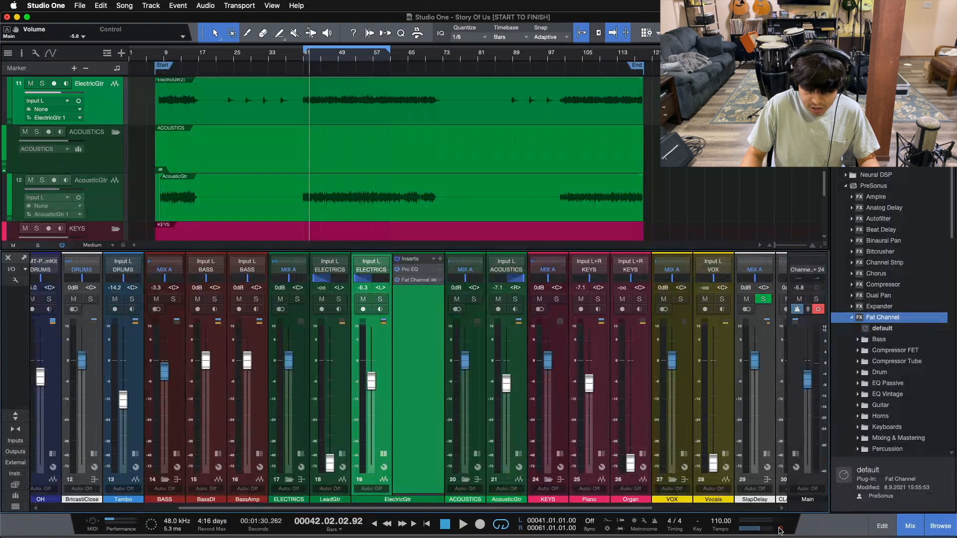
pyautogui.press('space')
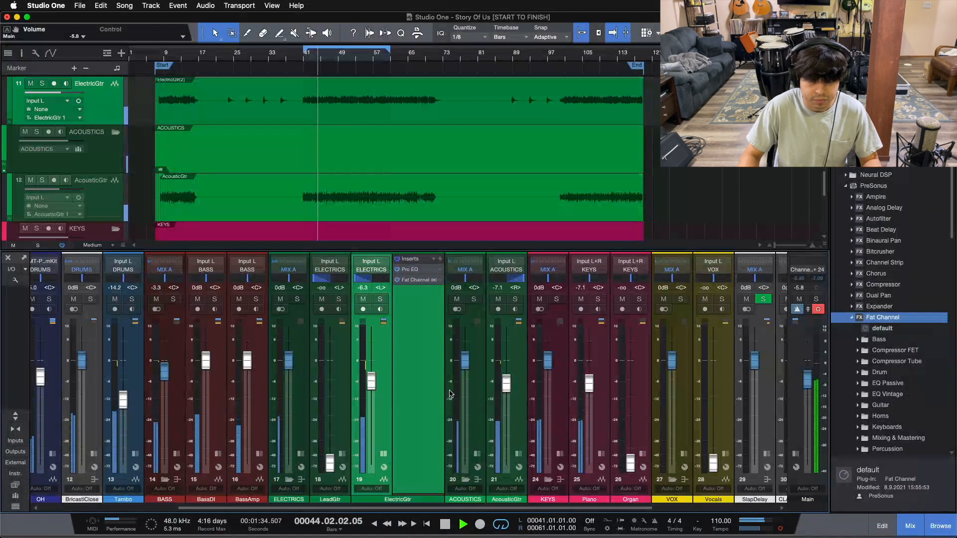
pyautogui.click(364, 299)
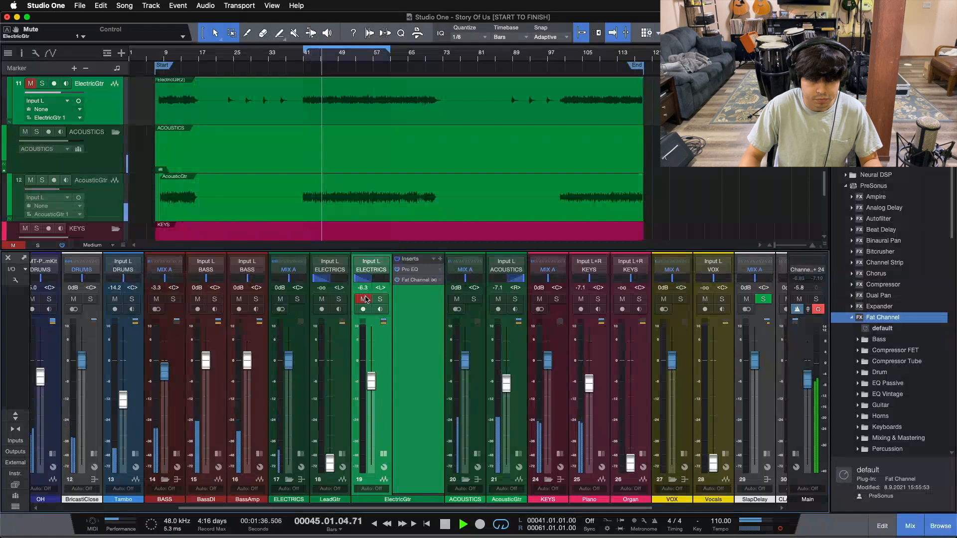
pyautogui.click(364, 299)
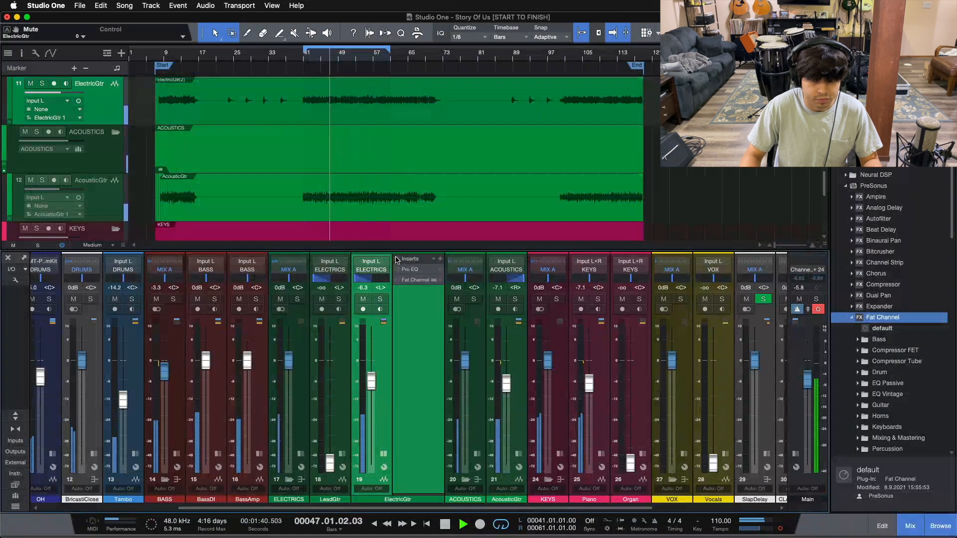
# Bypass and re-enable all ElectricGtr inserts during playback to compare the processed and unprocessed guitar.
pyautogui.click(780, 528)
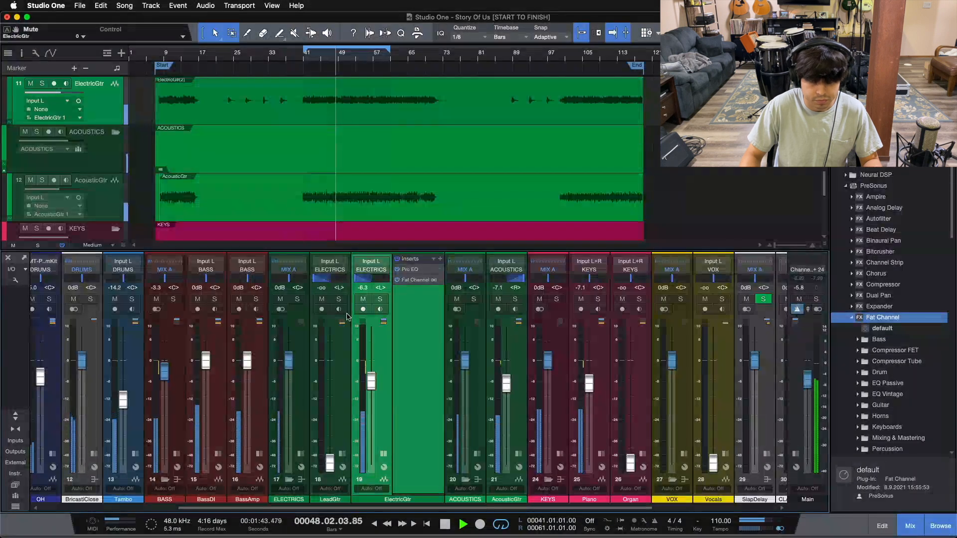
pyautogui.click(397, 259)
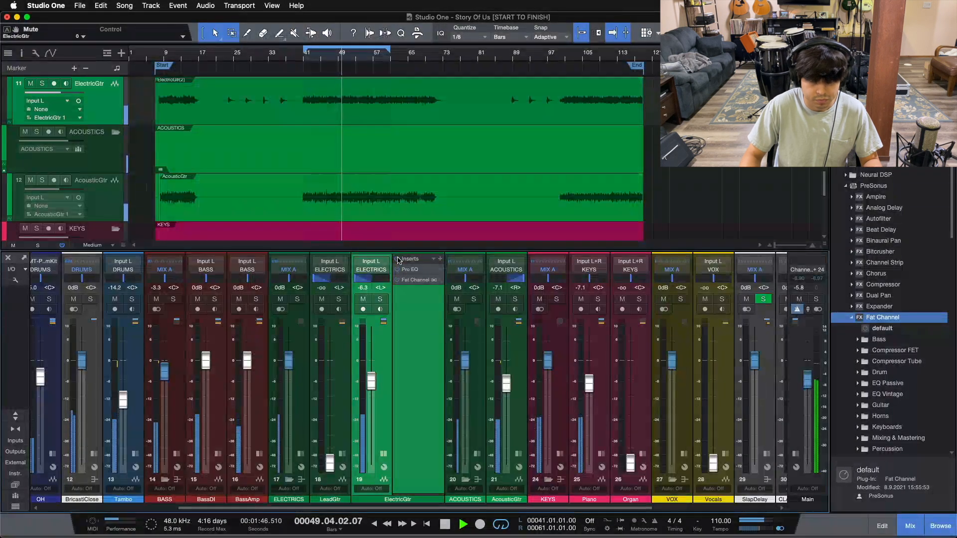
pyautogui.click(398, 260)
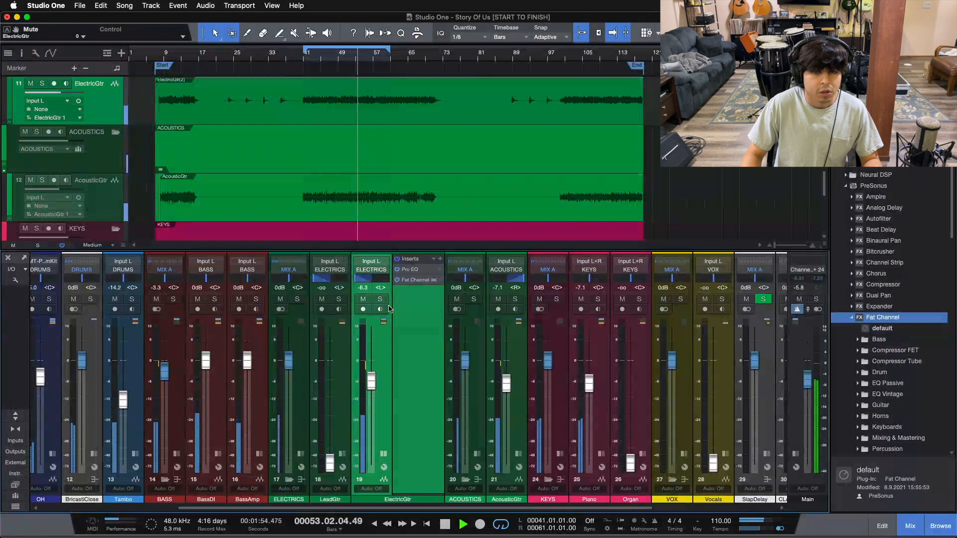
pyautogui.press('space')
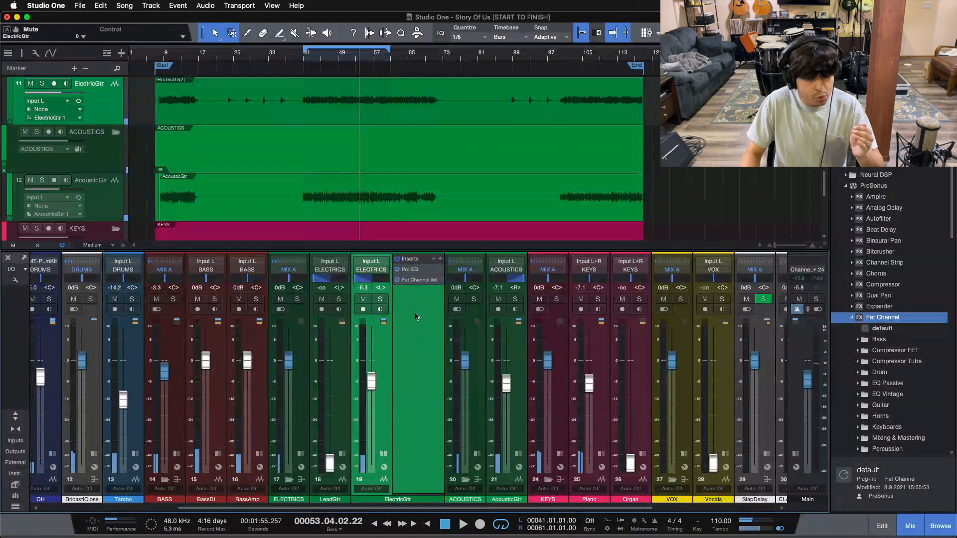
# Review the electric guitar's Pro EQ curve and its Fat Channel equalizer and compressor settings.
pyautogui.click(415, 271)
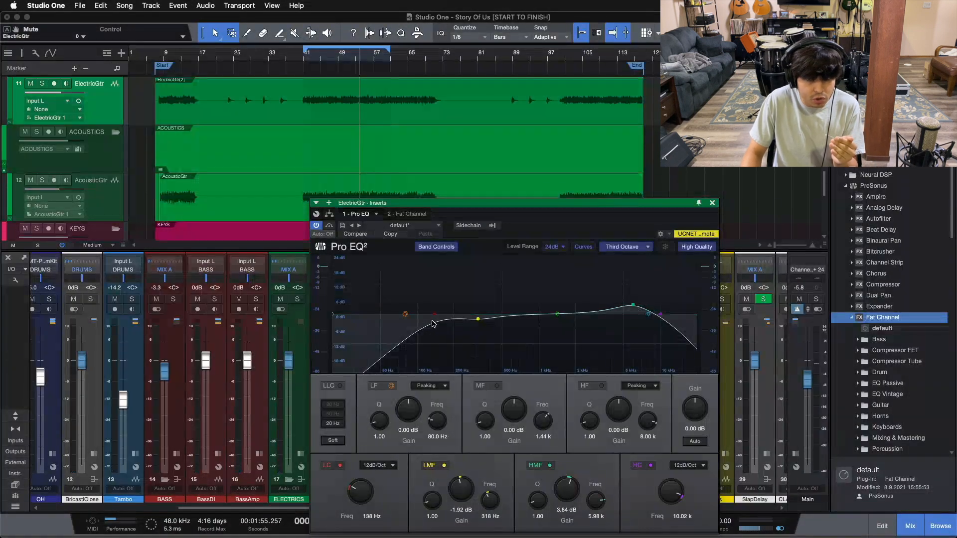
pyautogui.click(410, 214)
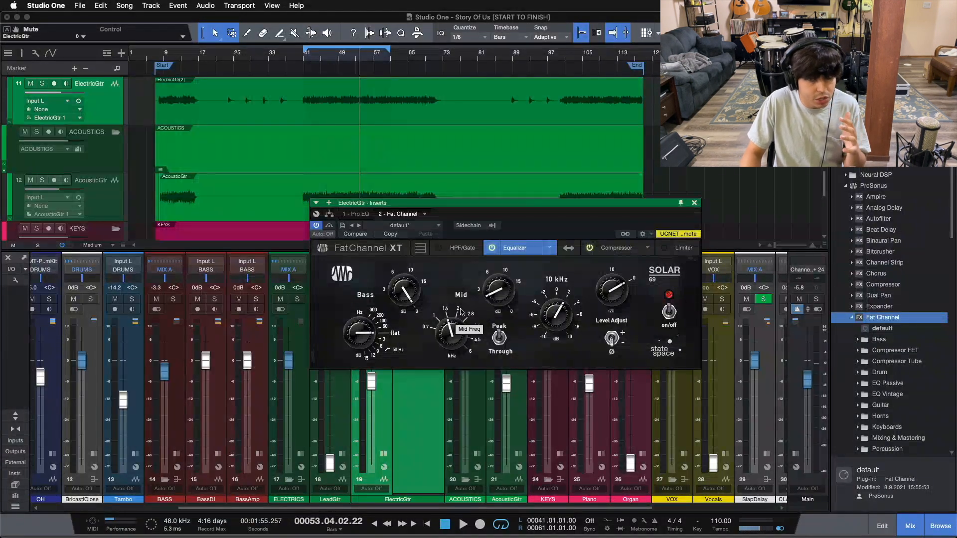
pyautogui.click(617, 248)
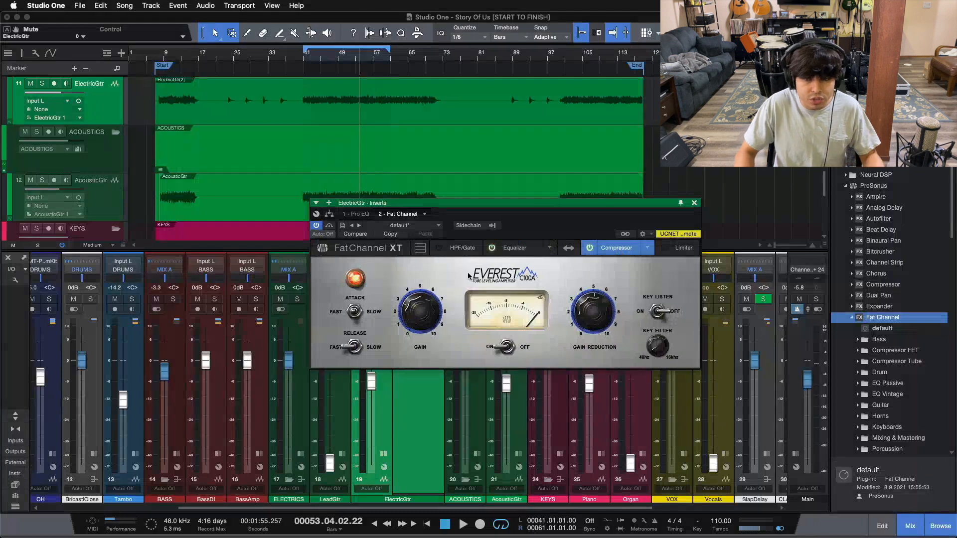